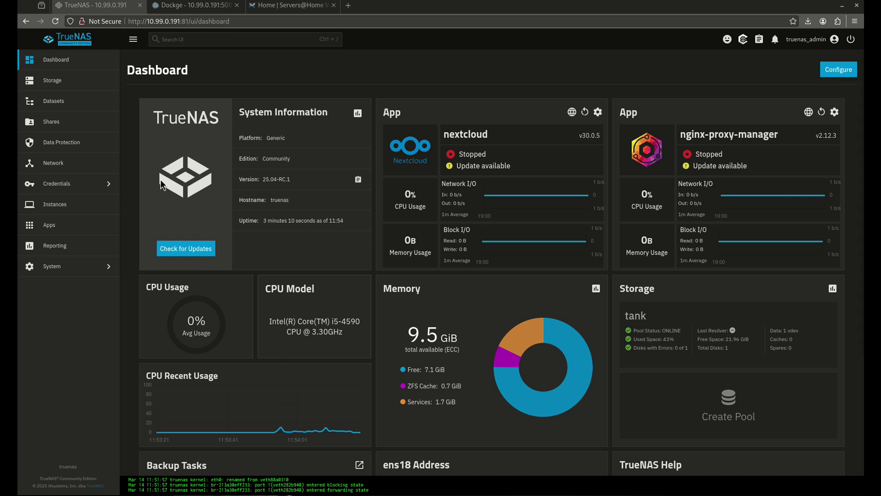
- Add a 'jellyfin' dataset with the Apps preset under tank/configs
{"action": "left_click", "coordinate": [82, 80]}
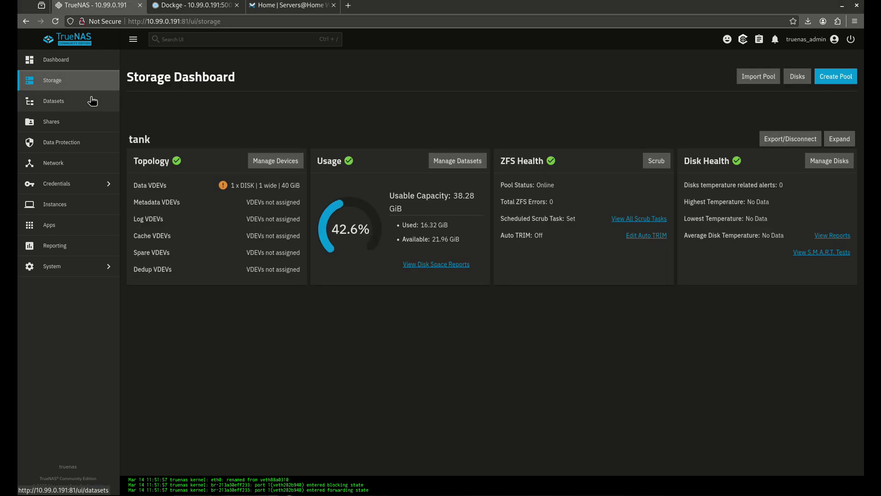
{"action": "left_click", "coordinate": [94, 101]}
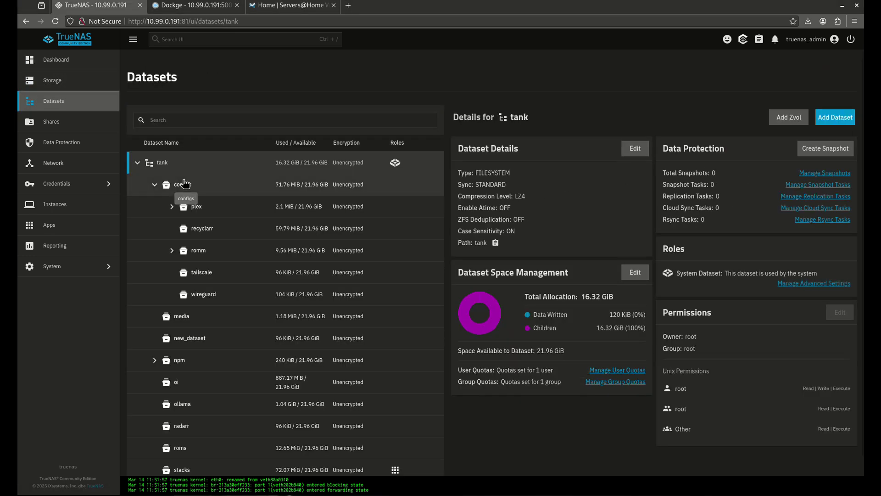
{"action": "left_click", "coordinate": [184, 186]}
{"action": "left_click", "coordinate": [832, 120]}
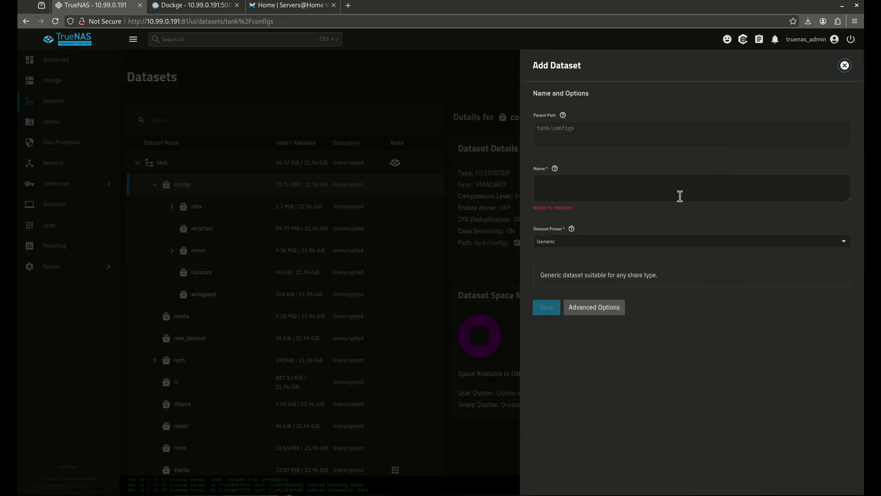
{"action": "type", "text": "jellyfin"}
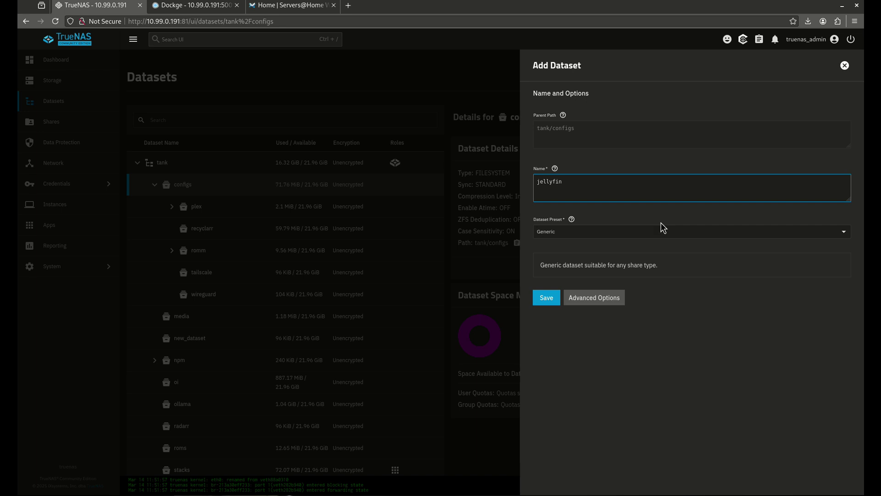
{"action": "left_click", "coordinate": [663, 228]}
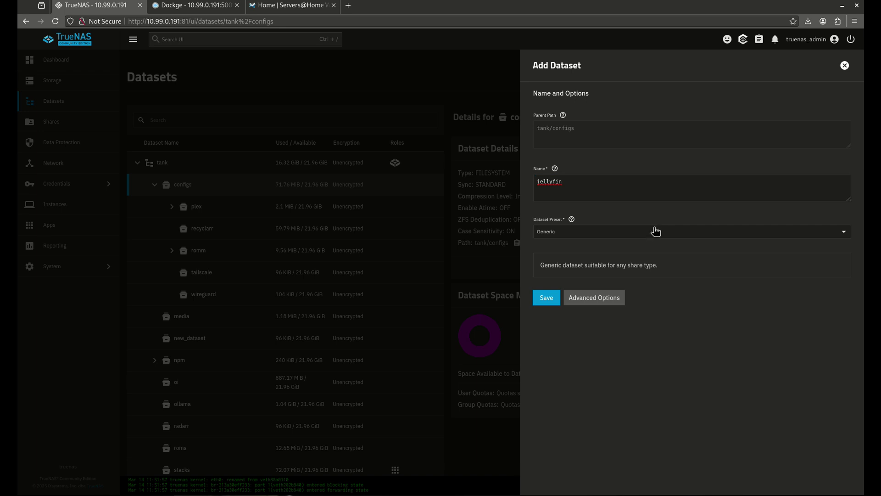
{"action": "left_click", "coordinate": [596, 284]}
{"action": "left_click", "coordinate": [545, 310]}
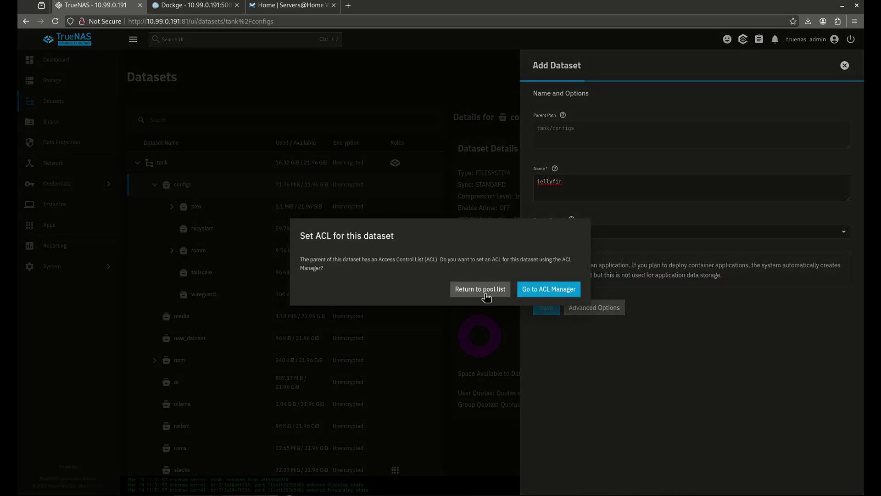
{"action": "left_click", "coordinate": [492, 290]}
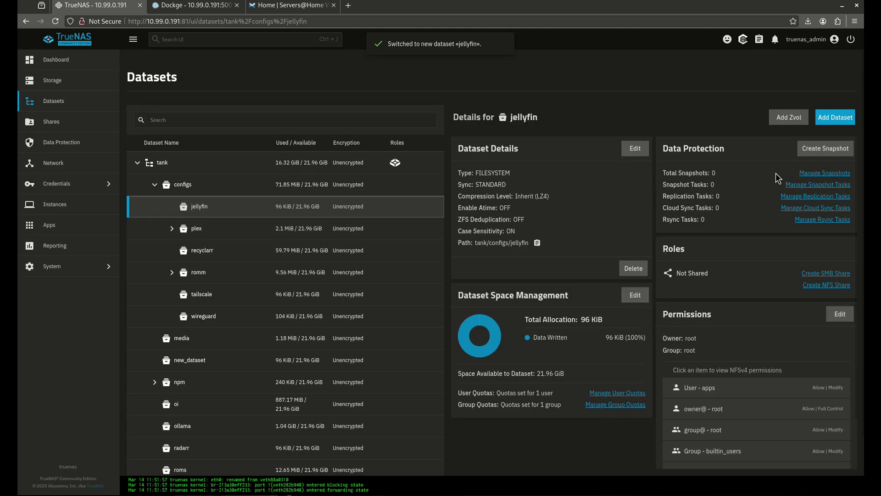
- Add an Apps-preset 'config' child dataset under jellyfin, correcting the name after a validation error
{"action": "left_click", "coordinate": [836, 117]}
{"action": "left_click", "coordinate": [617, 198]}
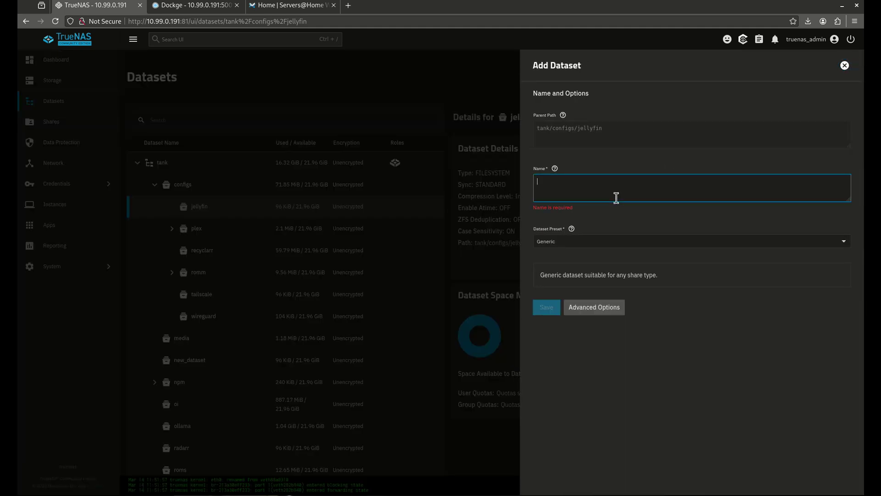
{"action": "type", "text": "config"}
{"action": "left_click", "coordinate": [562, 242]}
{"action": "left_click", "coordinate": [565, 295]}
{"action": "left_click", "coordinate": [547, 317]}
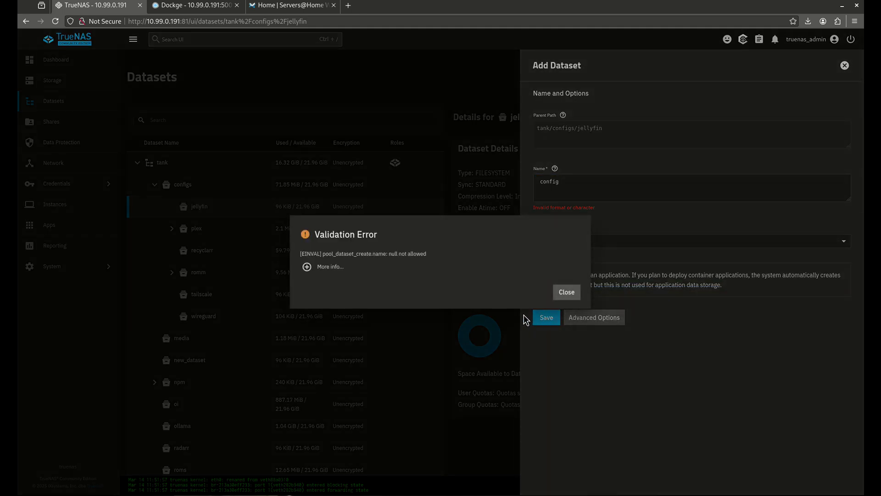
{"action": "left_click", "coordinate": [567, 294]}
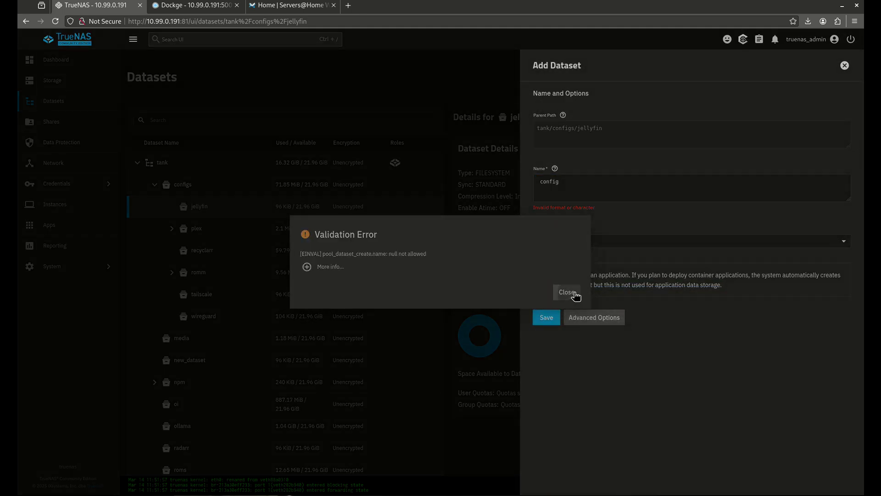
{"action": "left_click", "coordinate": [591, 182]}
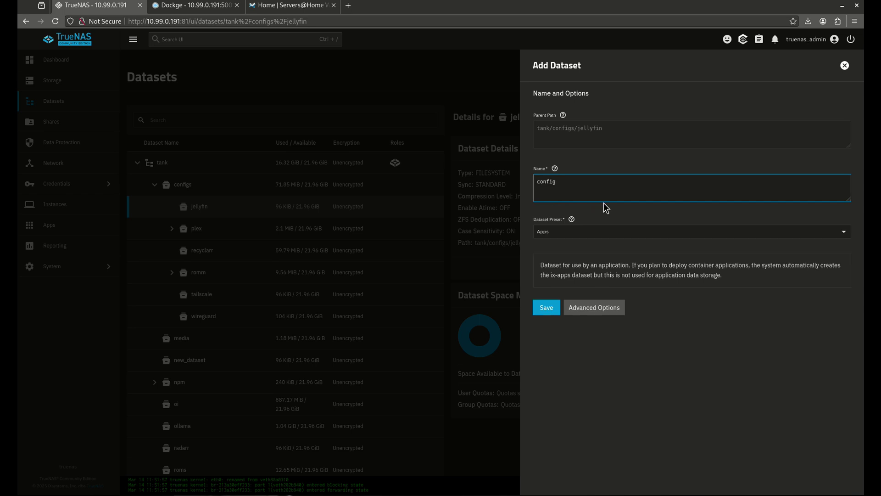
{"action": "left_click", "coordinate": [547, 307]}
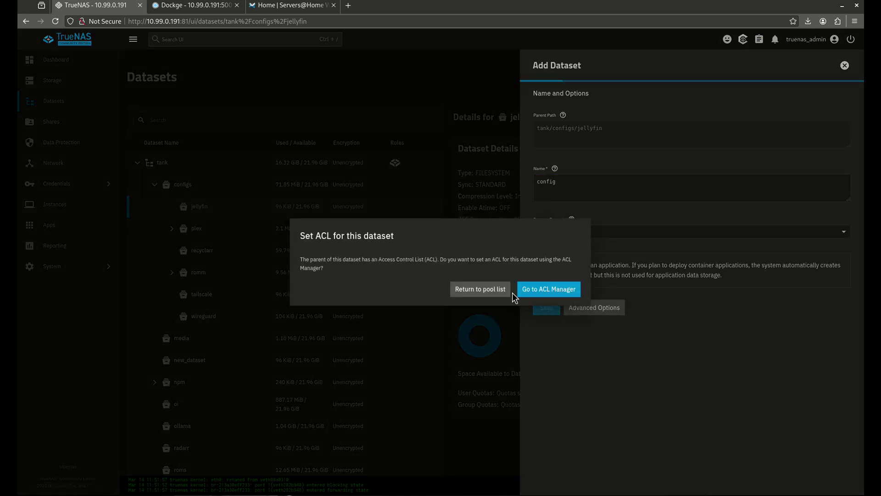
{"action": "left_click", "coordinate": [468, 287]}
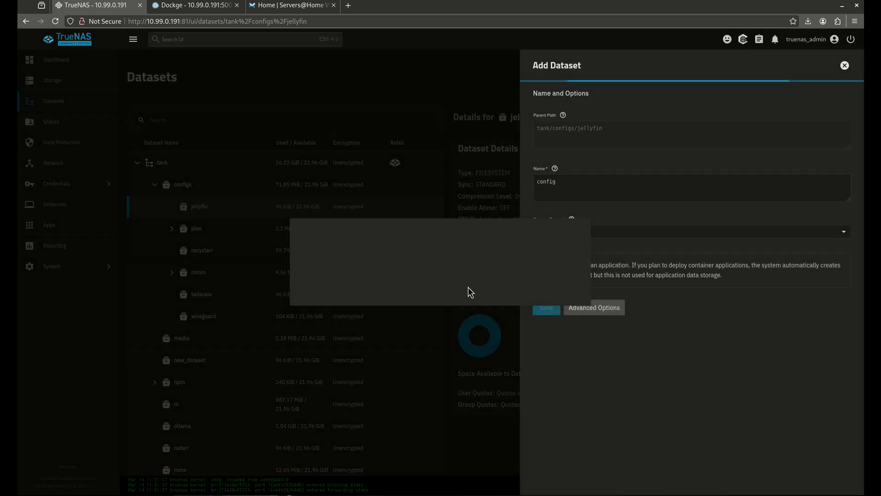
- Add an Apps-preset 'cache' child dataset under jellyfin
{"action": "left_click", "coordinate": [221, 212]}
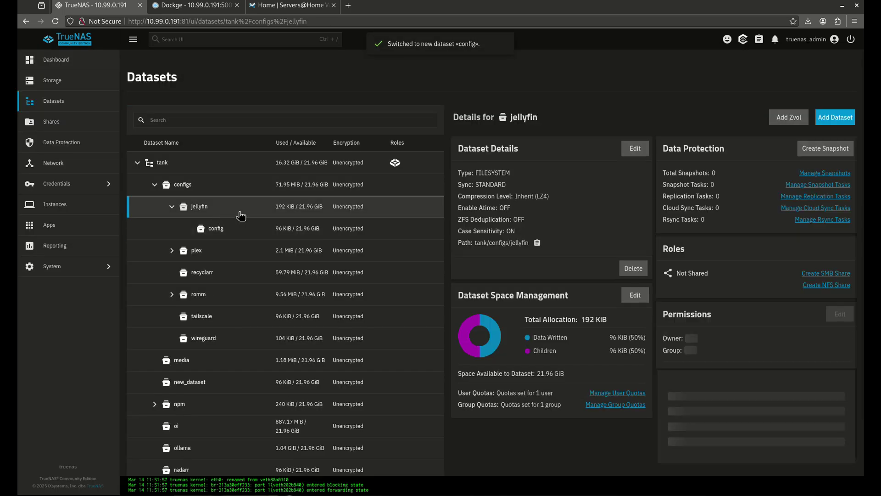
{"action": "left_click", "coordinate": [828, 120]}
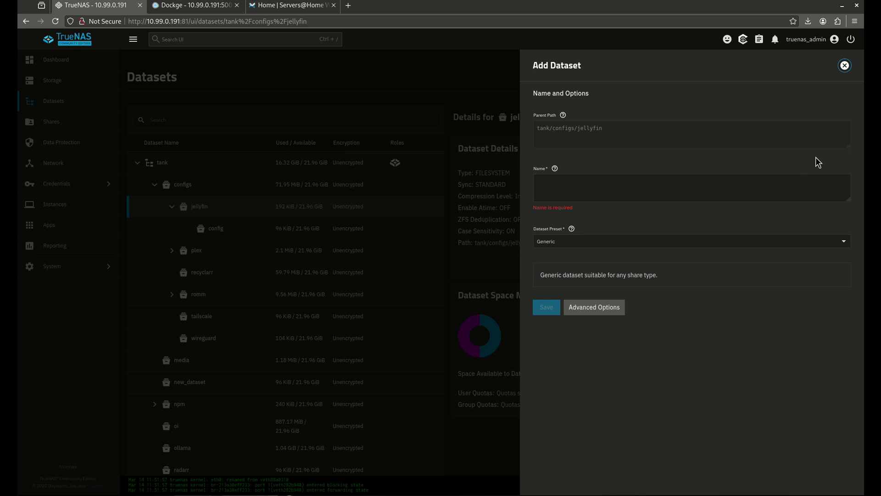
{"action": "left_click", "coordinate": [785, 180]}
{"action": "type", "text": "cache"}
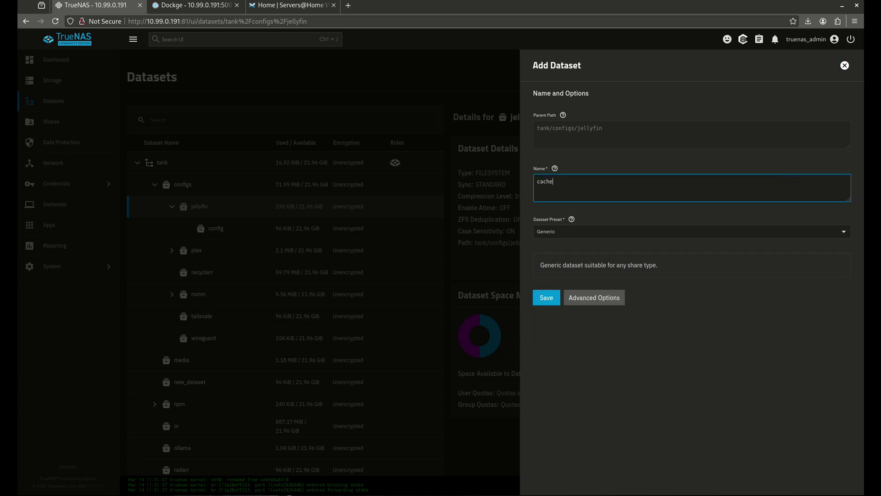
{"action": "left_click", "coordinate": [553, 232]}
{"action": "left_click", "coordinate": [547, 284]}
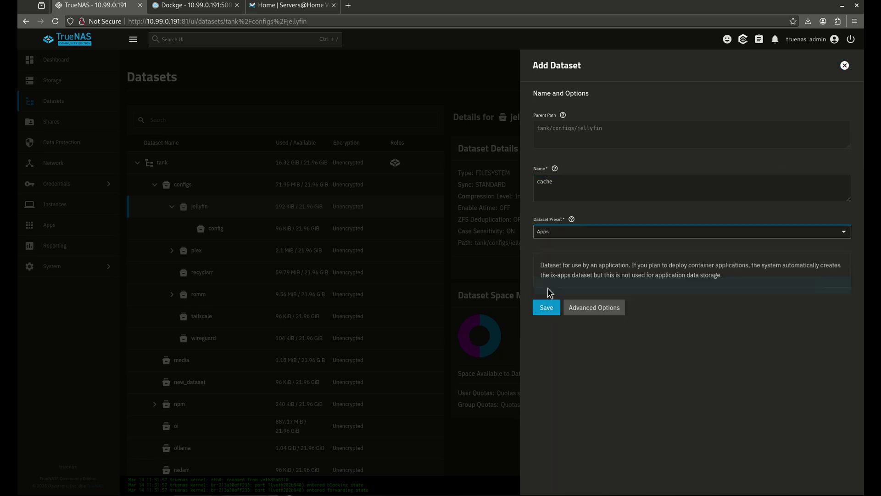
{"action": "left_click", "coordinate": [544, 308]}
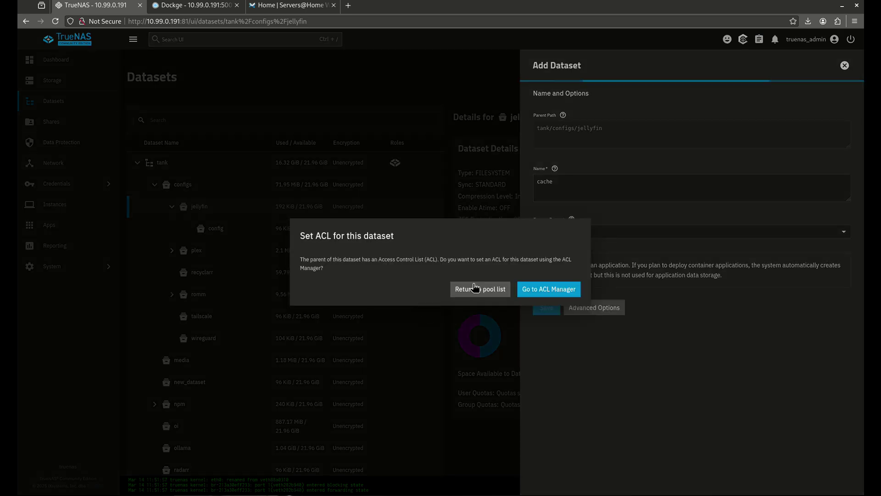
{"action": "left_click", "coordinate": [475, 287]}
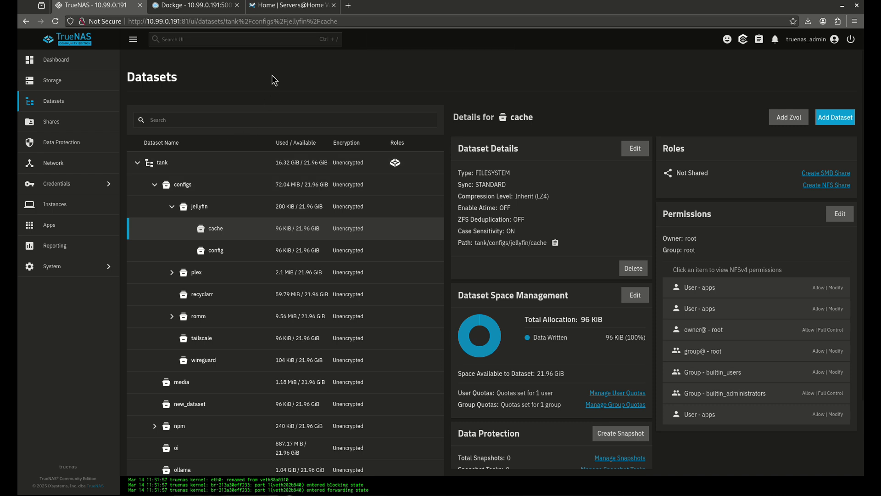
- Create a Dockge stack named 'jellyfin' and clear its sample nginx compose text
{"action": "key", "text": "ctrl+Tab"}
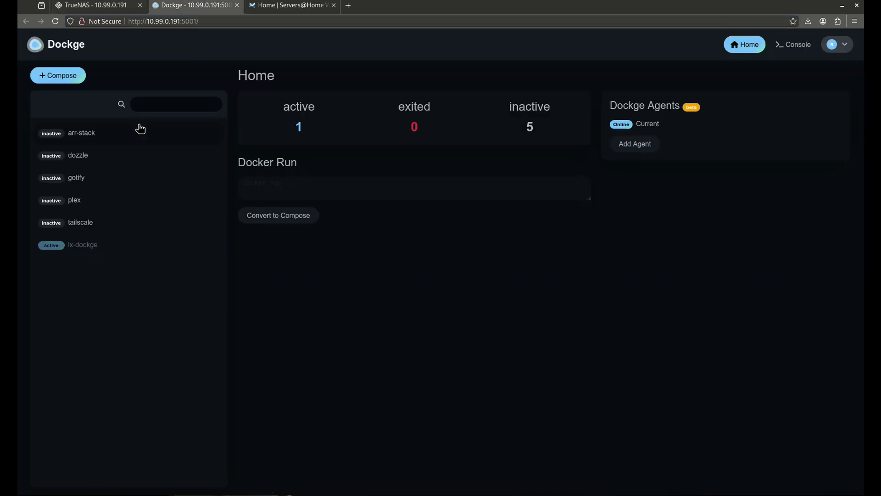
{"action": "left_click", "coordinate": [68, 77]}
{"action": "left_click", "coordinate": [290, 164]}
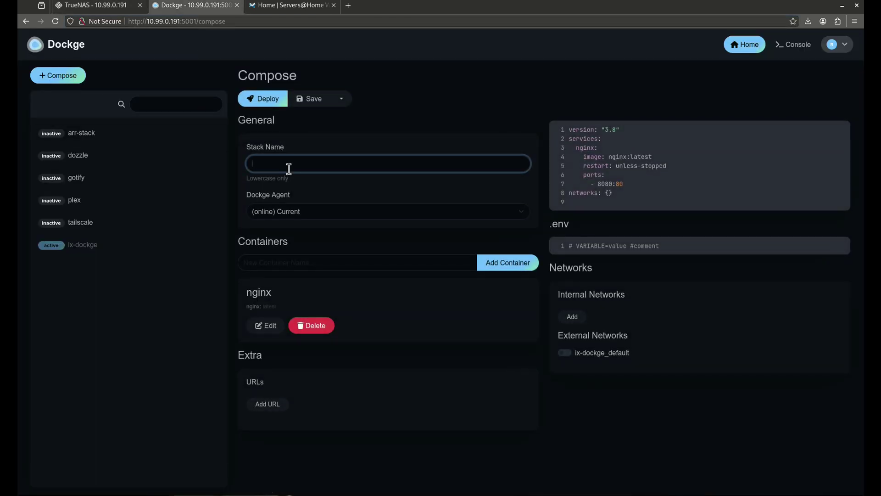
{"action": "type", "text": "jellydfin"}
{"action": "left_click", "coordinate": [636, 173]}
{"action": "key", "text": "ctrl+a"}
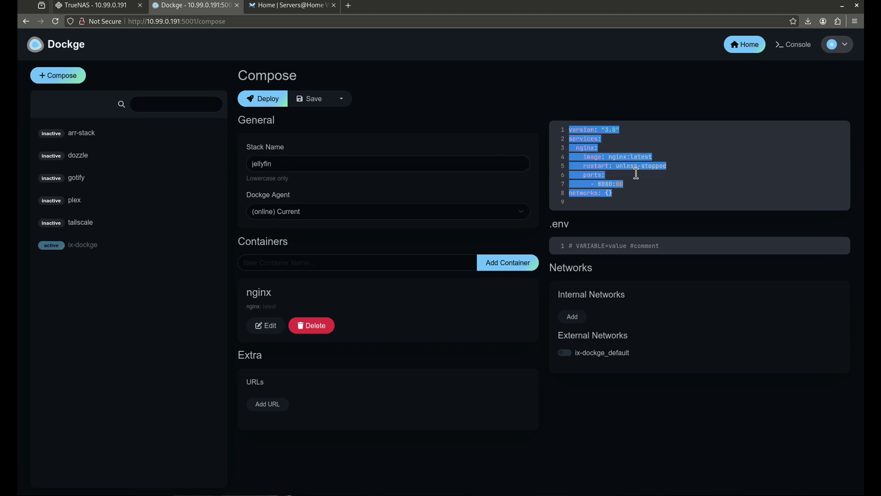
{"action": "key", "text": "BackSpace"}
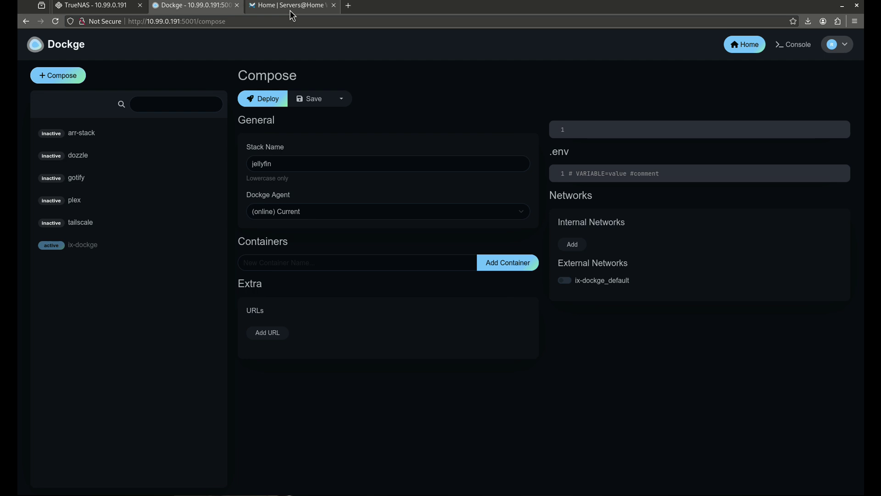
{"action": "left_click", "coordinate": [290, 7]}
- Copy the Jellyfin Docker Compose code block from the wiki's Emby/Jellyfin guide
{"action": "scroll", "coordinate": [62, 366], "scroll_direction": "down", "scroll_amount": 5}
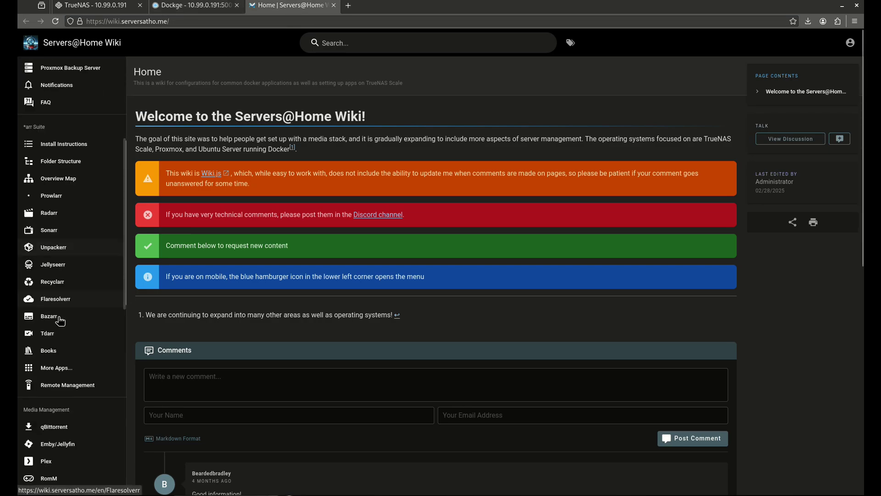
{"action": "left_click", "coordinate": [48, 442]}
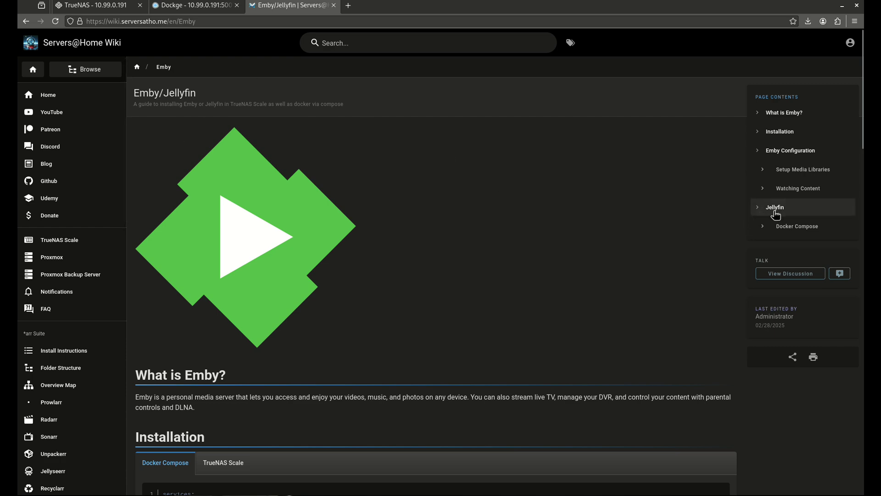
{"action": "left_click", "coordinate": [776, 222]}
{"action": "scroll", "coordinate": [643, 196], "scroll_direction": "down", "scroll_amount": 15}
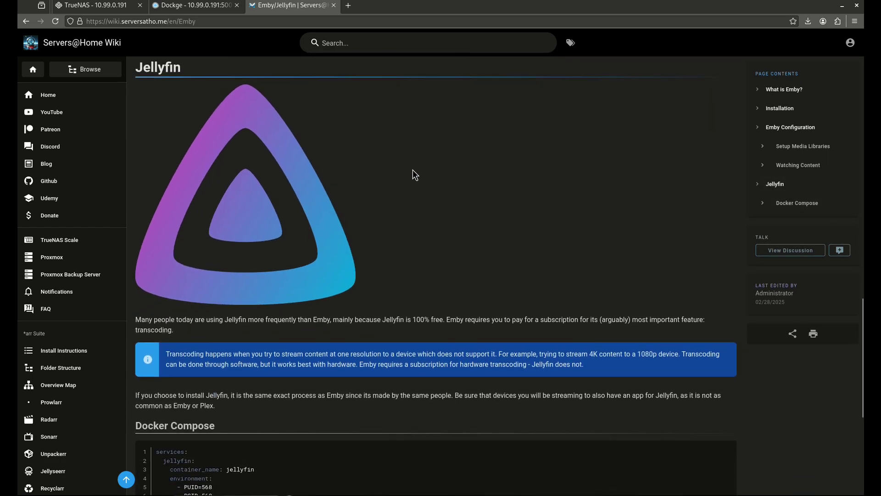
{"action": "scroll", "coordinate": [289, 218], "scroll_direction": "down", "scroll_amount": 5}
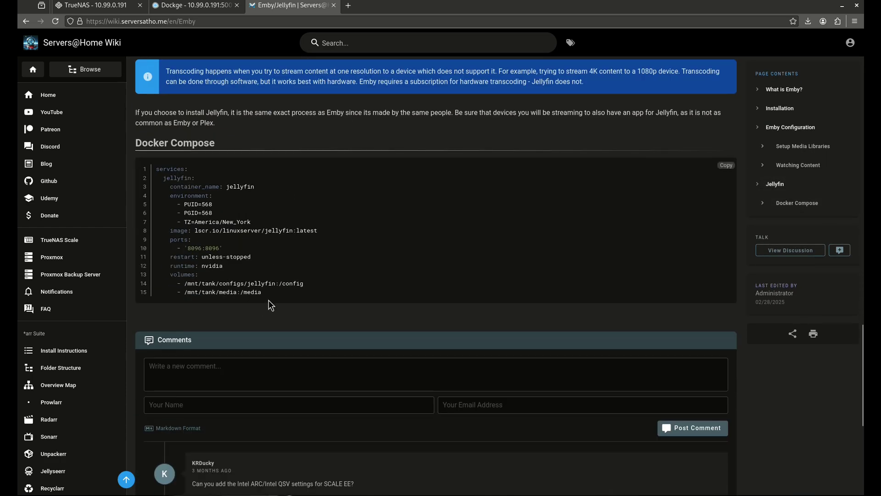
{"action": "left_click_drag", "start_coordinate": [278, 298], "coordinate": [150, 165]}
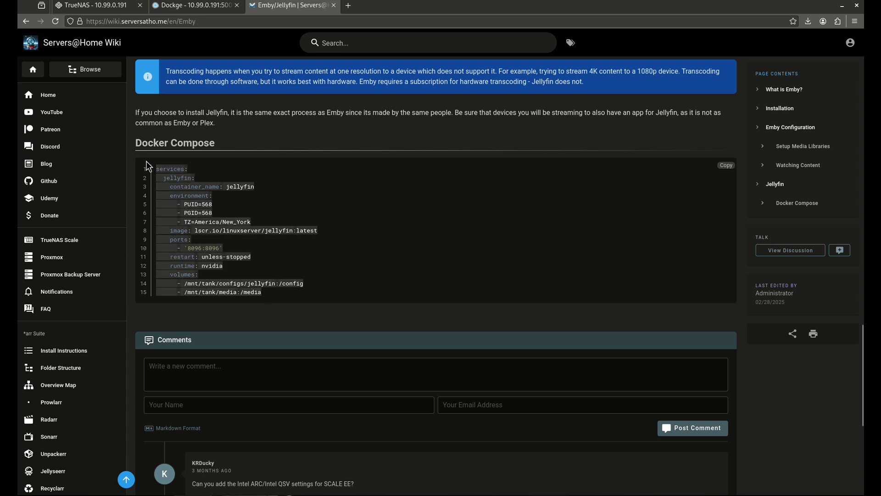
{"action": "right_click", "coordinate": [160, 172]}
{"action": "left_click", "coordinate": [179, 178]}
- Paste the Jellyfin compose into the stack and comment out the 'runtime: nvidia' line with '#'
{"action": "left_click", "coordinate": [192, 5]}
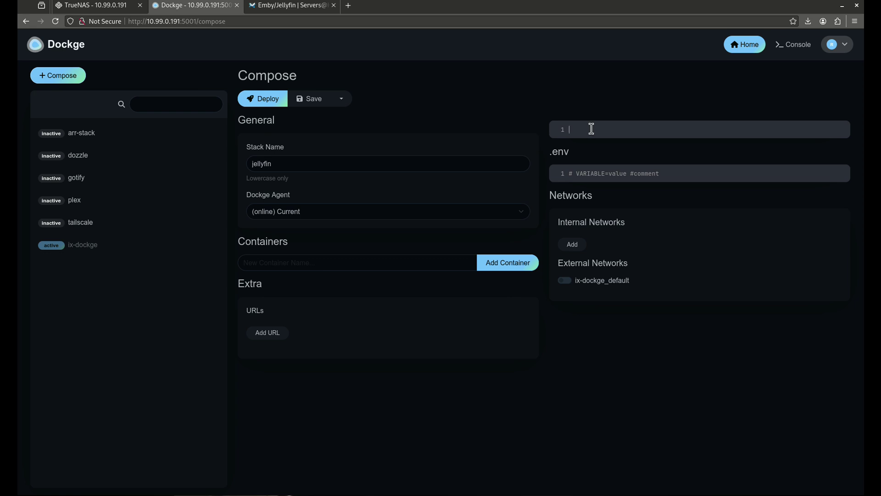
{"action": "key", "text": "ctrl+v"}
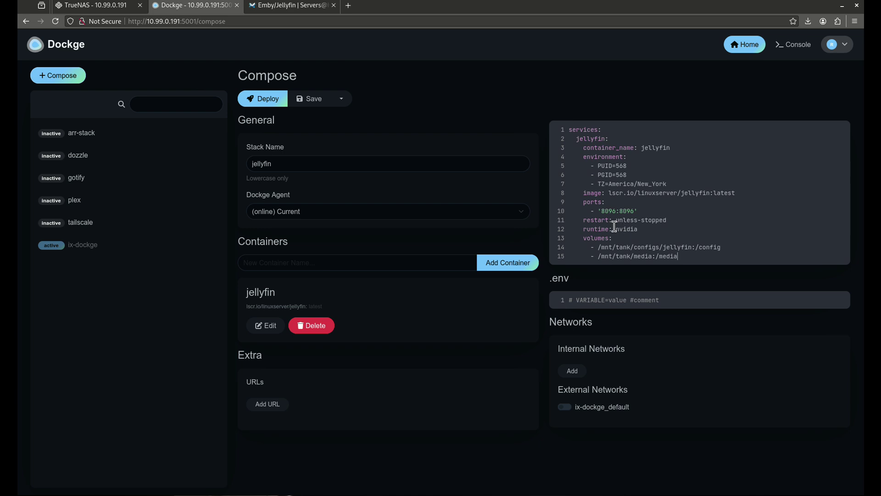
{"action": "left_click_drag", "start_coordinate": [641, 229], "coordinate": [623, 230]}
{"action": "left_click", "coordinate": [584, 230]}
{"action": "type", "text": "#"}
{"action": "left_click", "coordinate": [237, 6]}
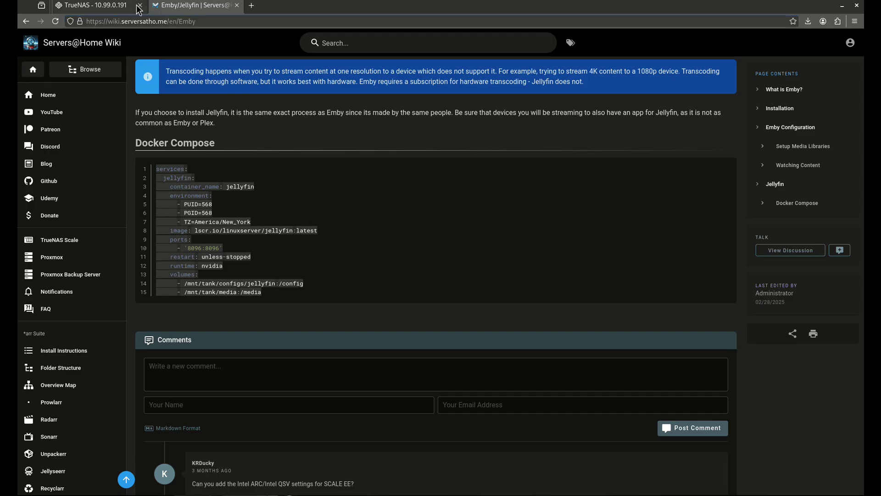
- Search Discover Apps for 'jelly' and start installing the Jellyfin app
{"action": "left_click", "coordinate": [114, 6]}
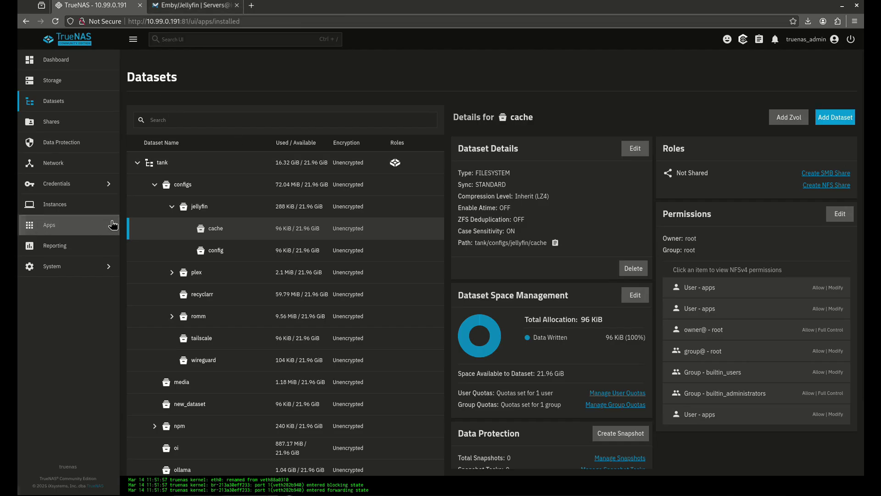
{"action": "left_click", "coordinate": [46, 225]}
{"action": "left_click", "coordinate": [817, 79]}
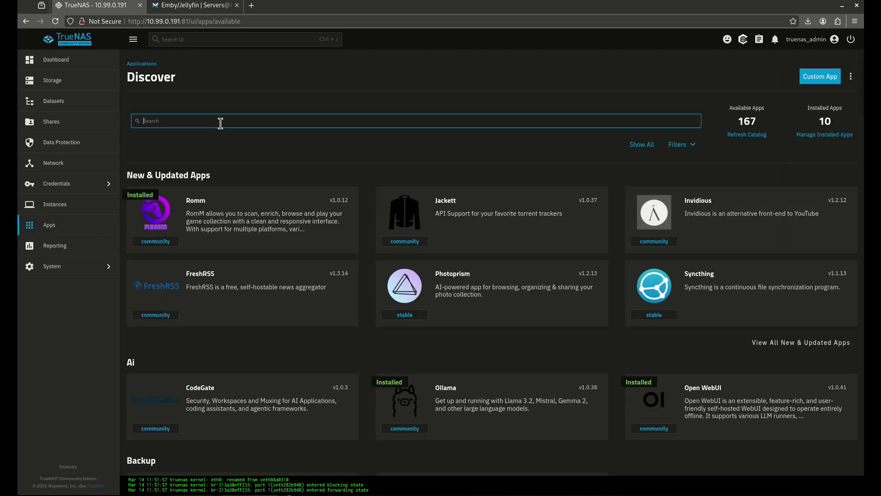
{"action": "type", "text": "jellyfin"}
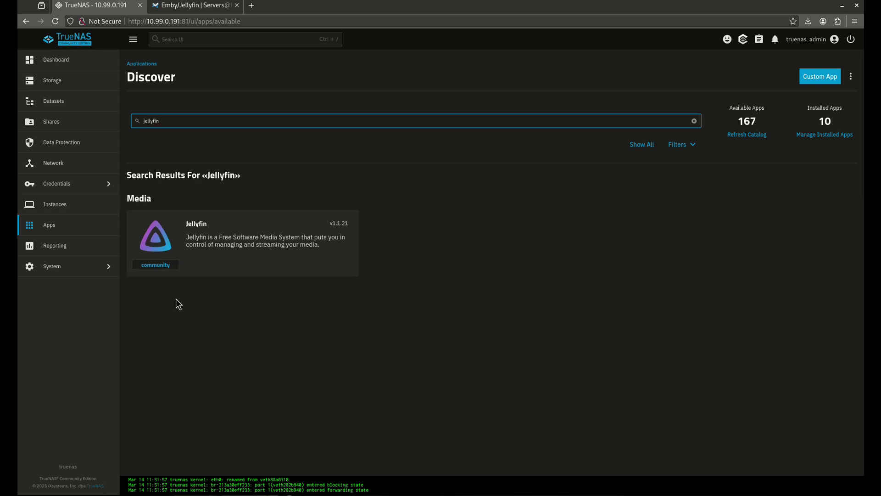
{"action": "left_click", "coordinate": [183, 272]}
{"action": "left_click", "coordinate": [196, 182]}
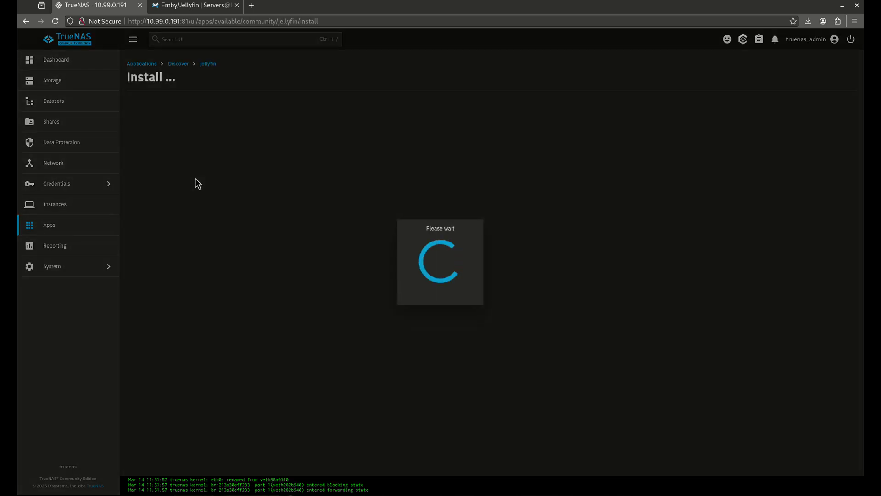
- Enter '10' in the Published Server URL field after reading its help
{"action": "scroll", "coordinate": [222, 187], "scroll_direction": "down", "scroll_amount": 2}
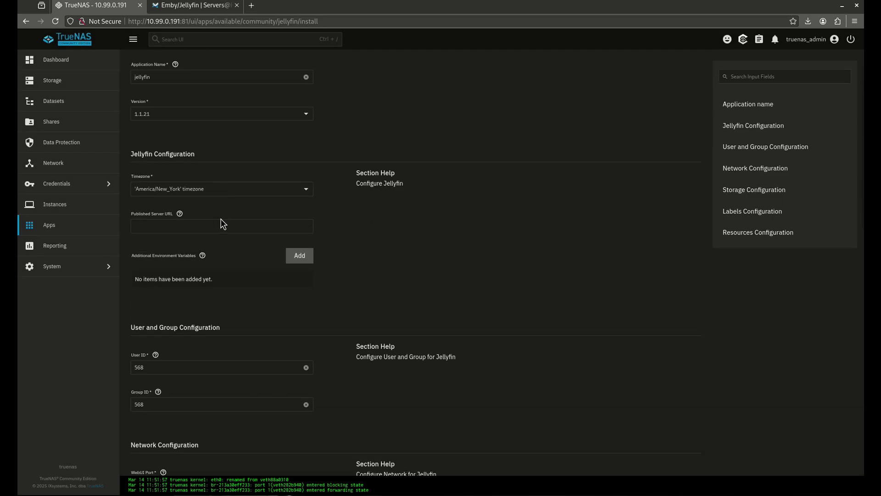
{"action": "left_click", "coordinate": [180, 214]}
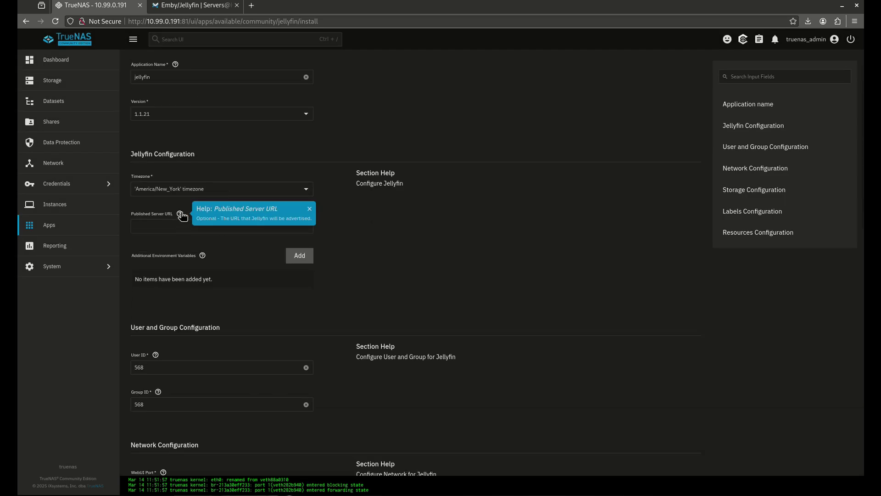
{"action": "left_click", "coordinate": [174, 226]}
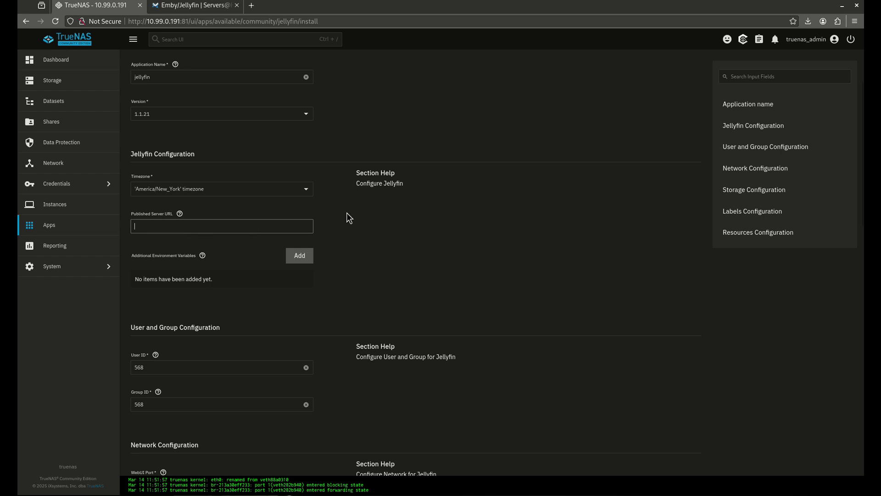
{"action": "type", "text": "10.99.0.191:8096"}
- Change the WebUI port from 30013 to 8096, leaving Port Bind Mode at None
{"action": "scroll", "coordinate": [292, 272], "scroll_direction": "down", "scroll_amount": 5}
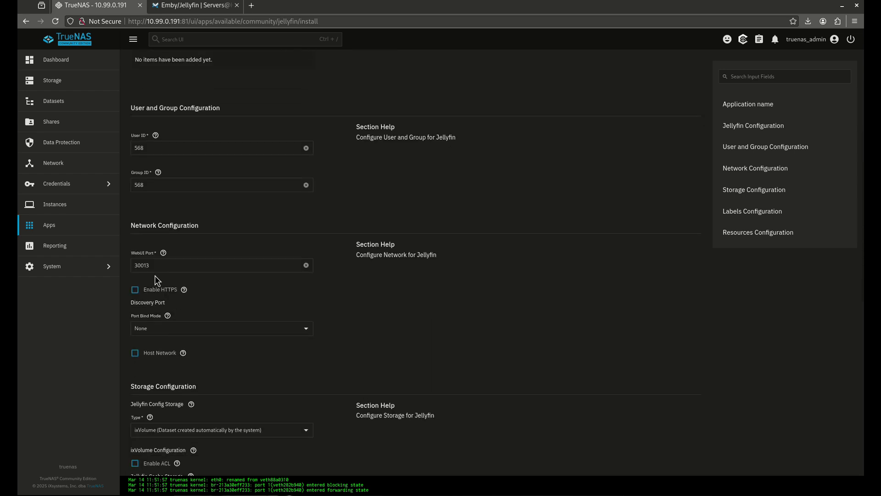
{"action": "double_click", "coordinate": [152, 266]}
{"action": "type", "text": "8096"}
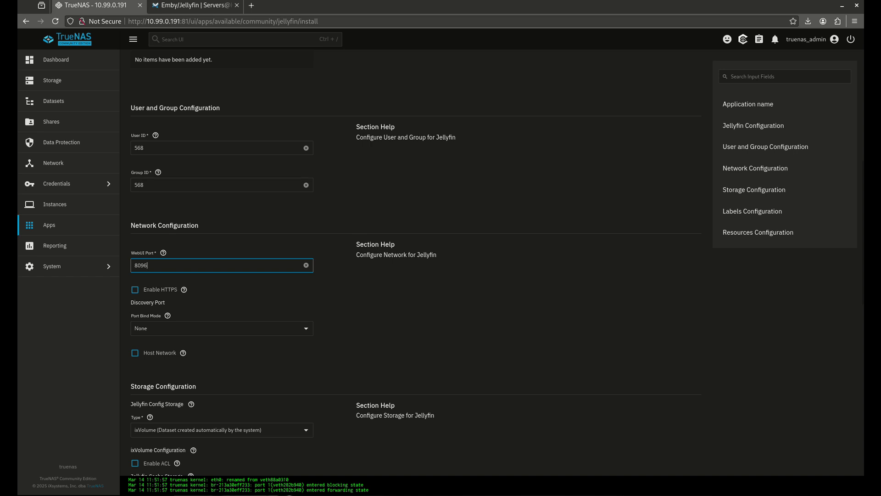
{"action": "scroll", "coordinate": [211, 289], "scroll_direction": "down", "scroll_amount": 2}
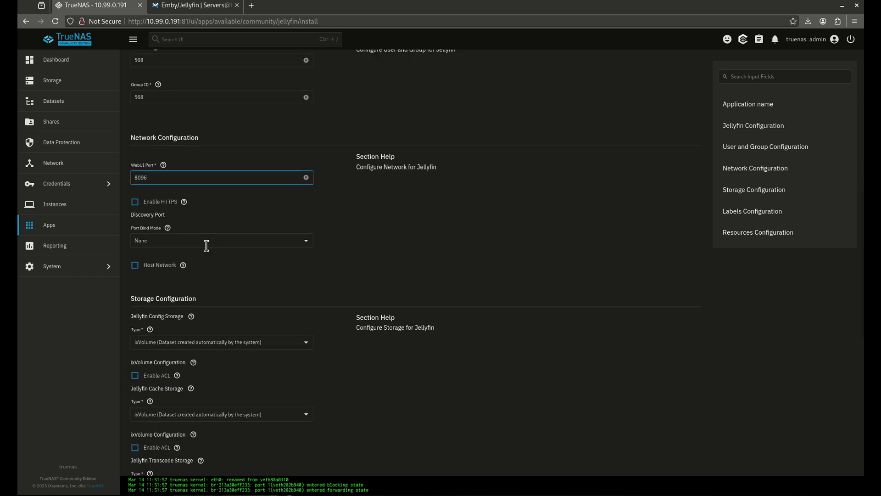
{"action": "left_click", "coordinate": [306, 246]}
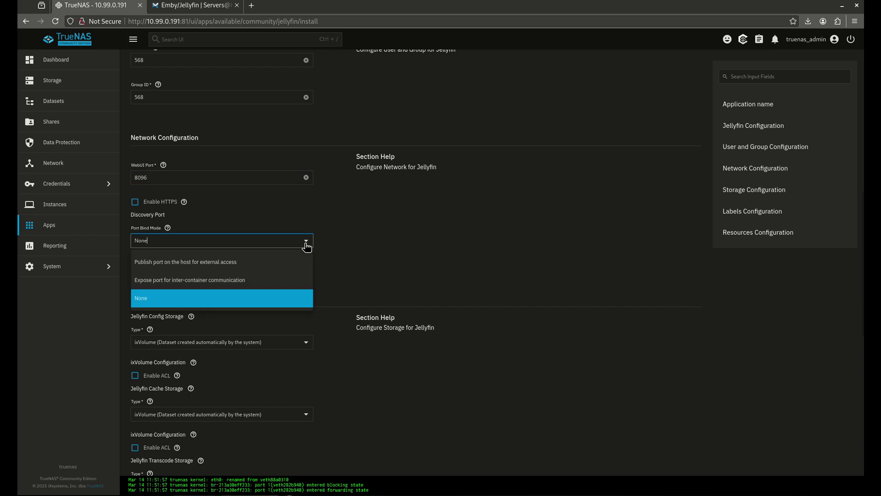
{"action": "left_click", "coordinate": [360, 246]}
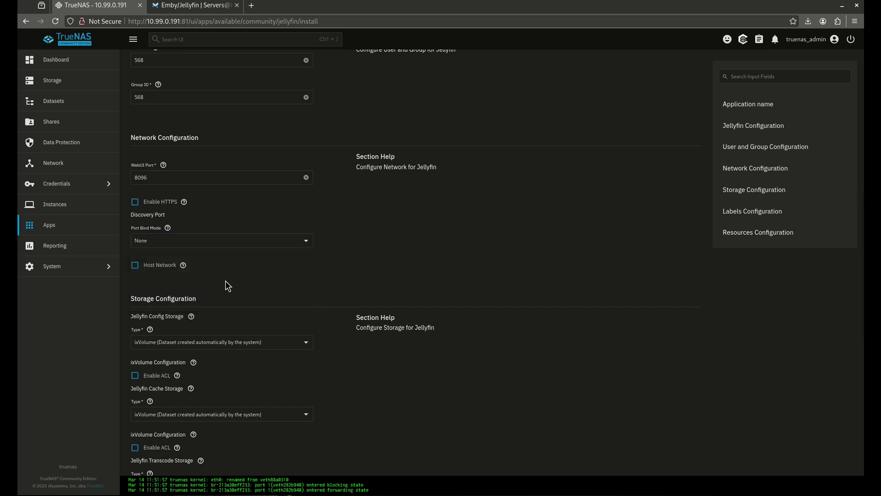
{"action": "scroll", "coordinate": [227, 280], "scroll_direction": "down", "scroll_amount": 2}
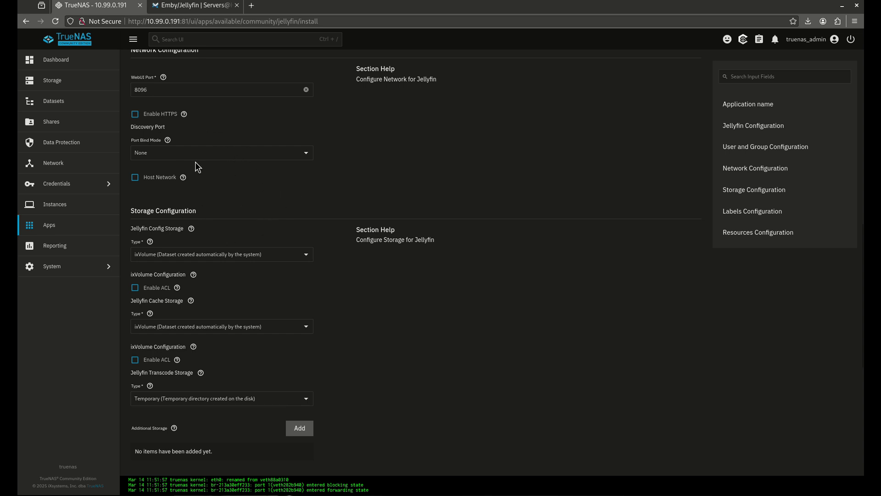
- Set Config storage to Host Path /mnt/tank/configs/jellyfin/config
{"action": "scroll", "coordinate": [193, 156], "scroll_direction": "down", "scroll_amount": 2}
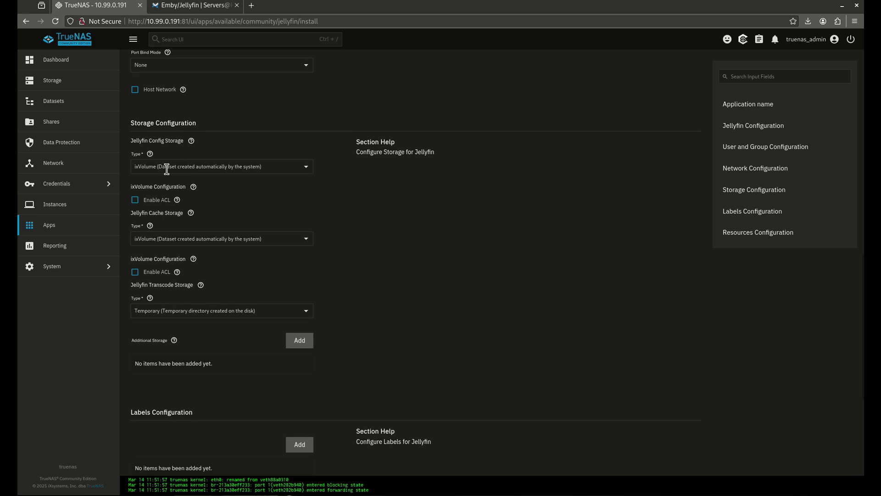
{"action": "left_click", "coordinate": [186, 167]}
{"action": "left_click", "coordinate": [225, 189]}
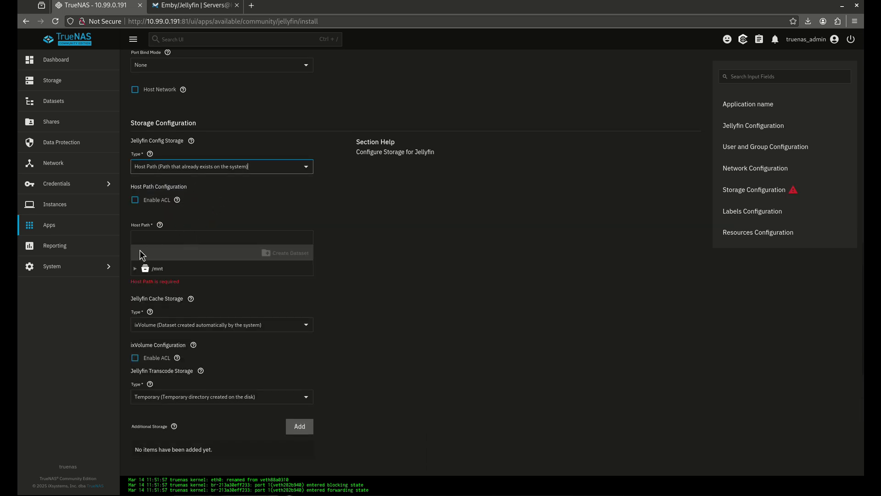
{"action": "left_click", "coordinate": [136, 268]}
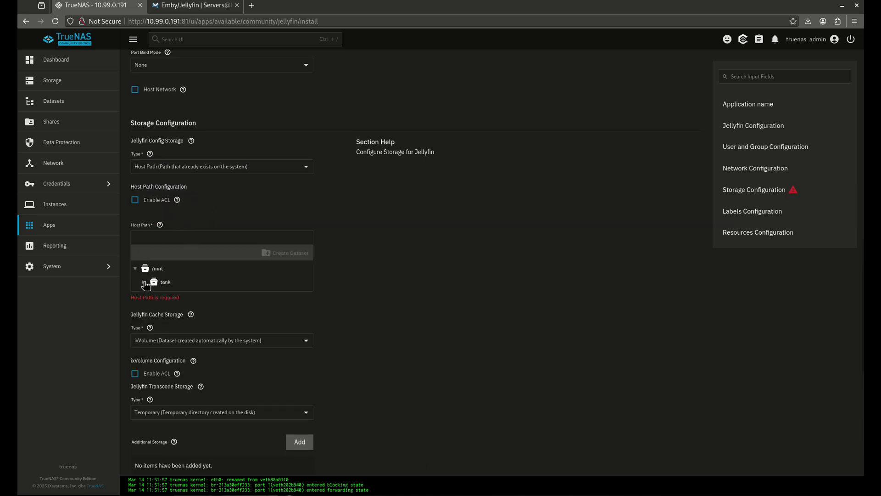
{"action": "left_click", "coordinate": [145, 282]}
{"action": "left_click", "coordinate": [152, 296]}
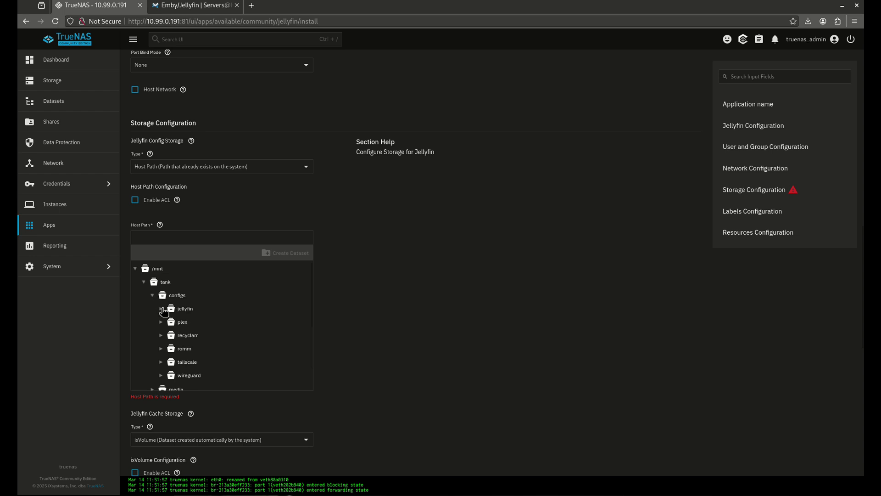
{"action": "left_click", "coordinate": [164, 311]}
{"action": "left_click", "coordinate": [193, 334]}
- Set Cache storage to Host Path /mnt/tank/configs/jellyfin/cache
{"action": "scroll", "coordinate": [198, 336], "scroll_direction": "down", "scroll_amount": 1}
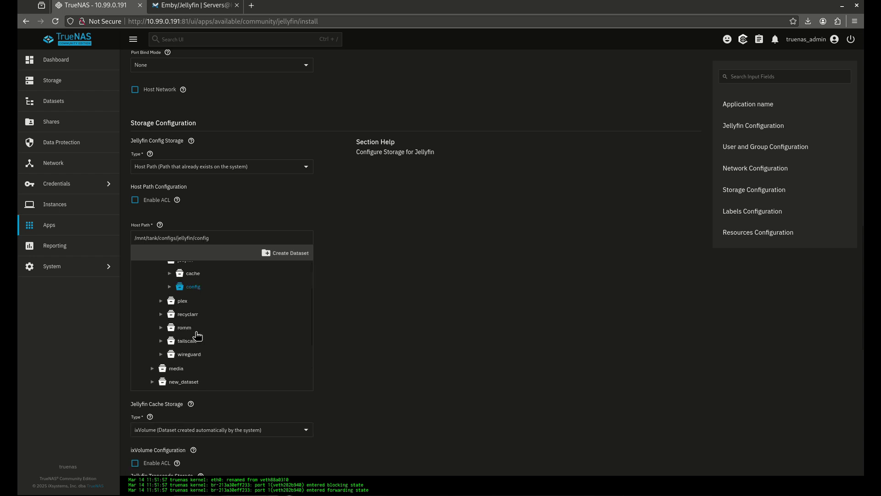
{"action": "scroll", "coordinate": [415, 288], "scroll_direction": "down", "scroll_amount": 8}
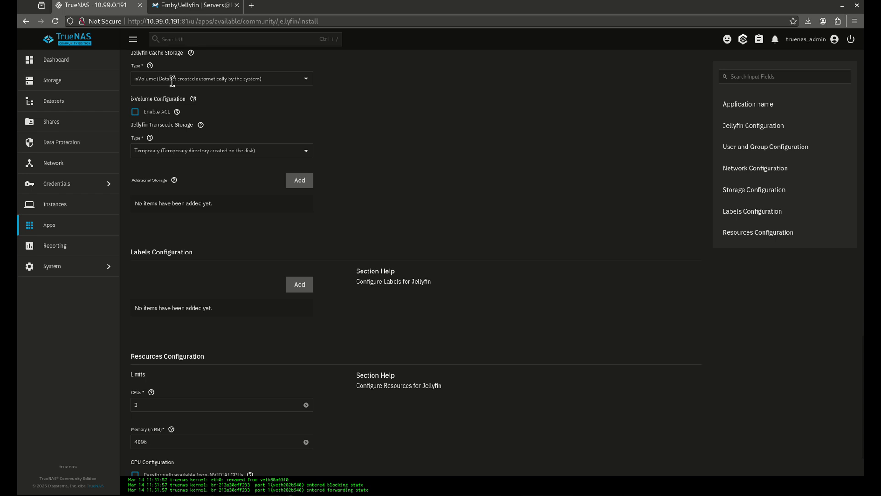
{"action": "left_click", "coordinate": [172, 78]}
{"action": "left_click", "coordinate": [179, 99]}
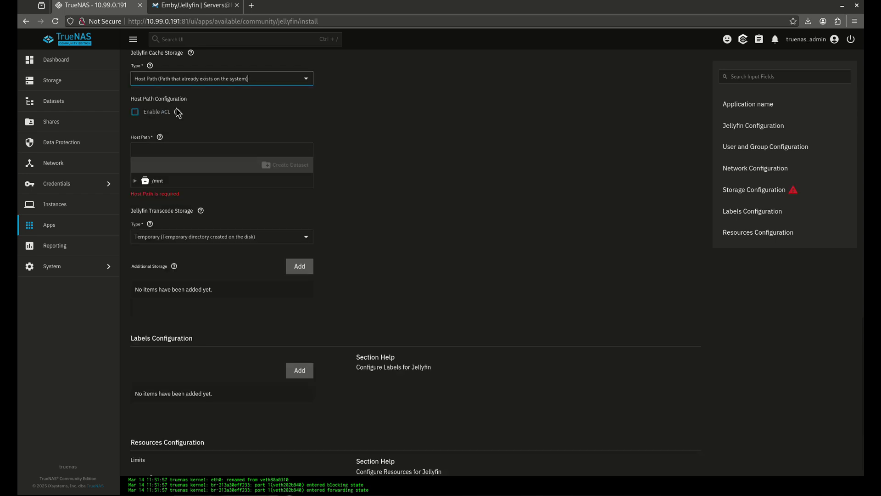
{"action": "left_click", "coordinate": [135, 180]}
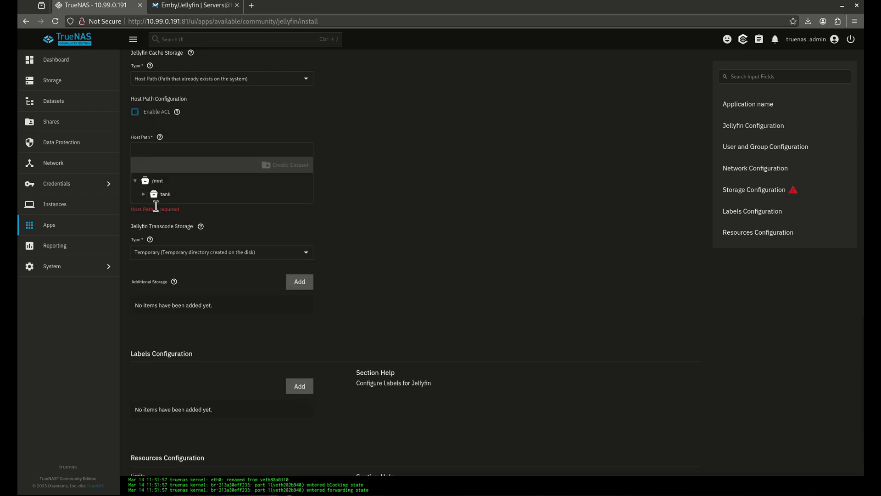
{"action": "left_click", "coordinate": [144, 194]}
{"action": "left_click", "coordinate": [153, 207]}
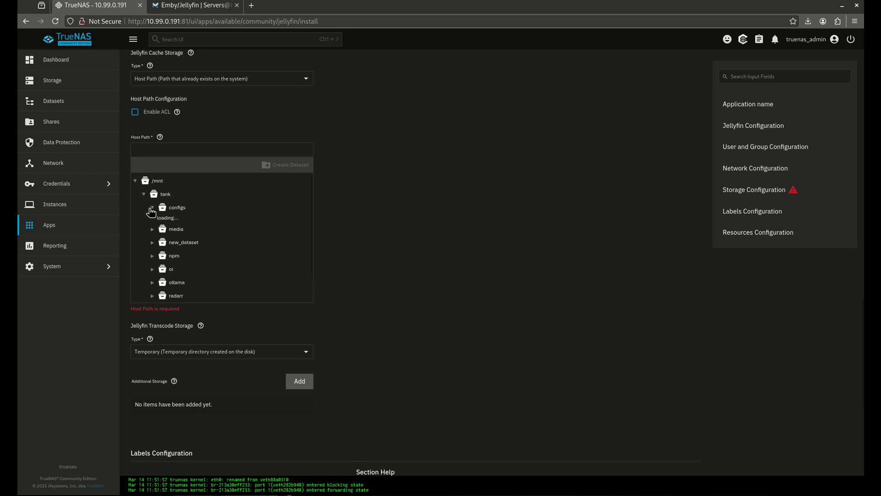
{"action": "left_click", "coordinate": [161, 221]}
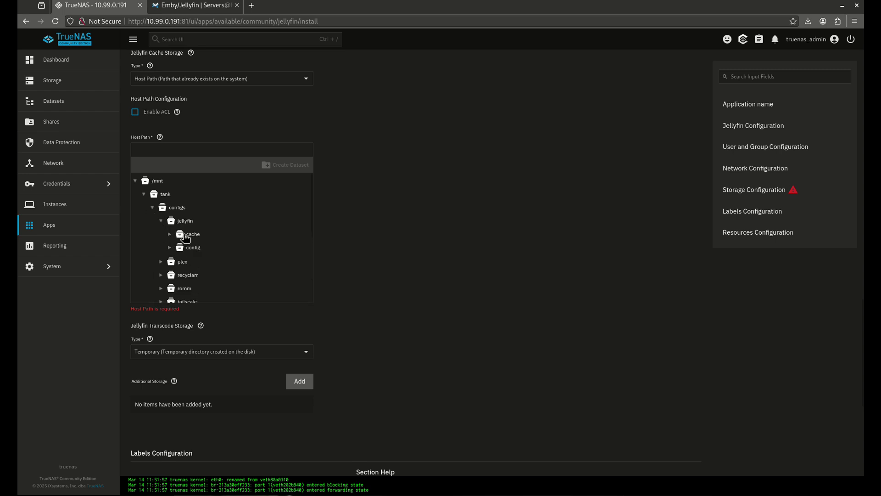
{"action": "left_click", "coordinate": [185, 237]}
- Keep Transcode storage as Temporary instead of tmpfs, and add an Additional Storage entry
{"action": "scroll", "coordinate": [237, 245], "scroll_direction": "down", "scroll_amount": 1}
{"action": "scroll", "coordinate": [353, 200], "scroll_direction": "down", "scroll_amount": 2}
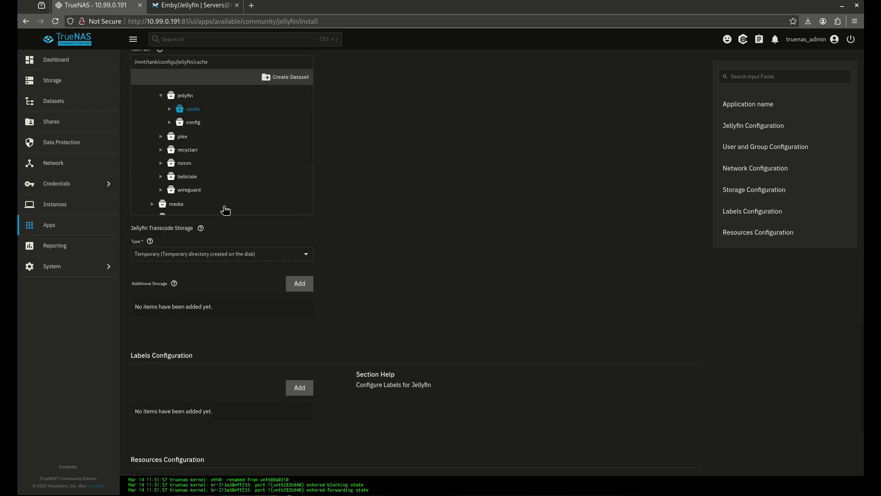
{"action": "left_click", "coordinate": [272, 253]}
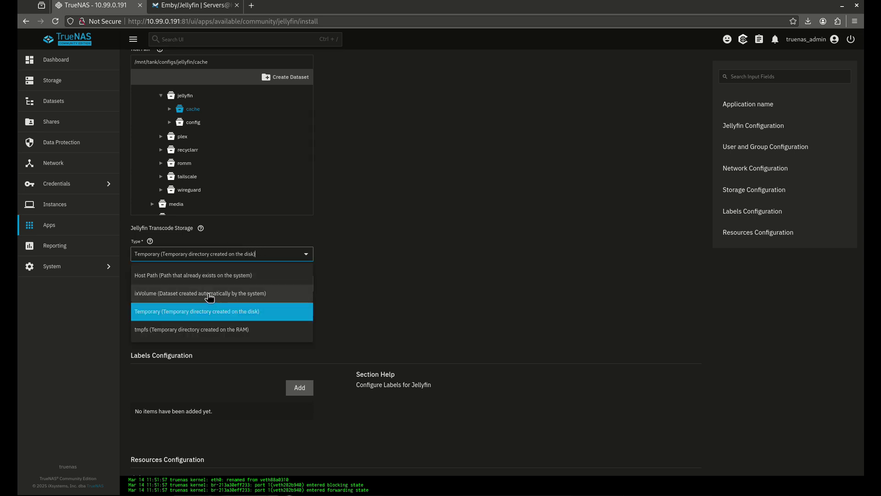
{"action": "left_click", "coordinate": [169, 334]}
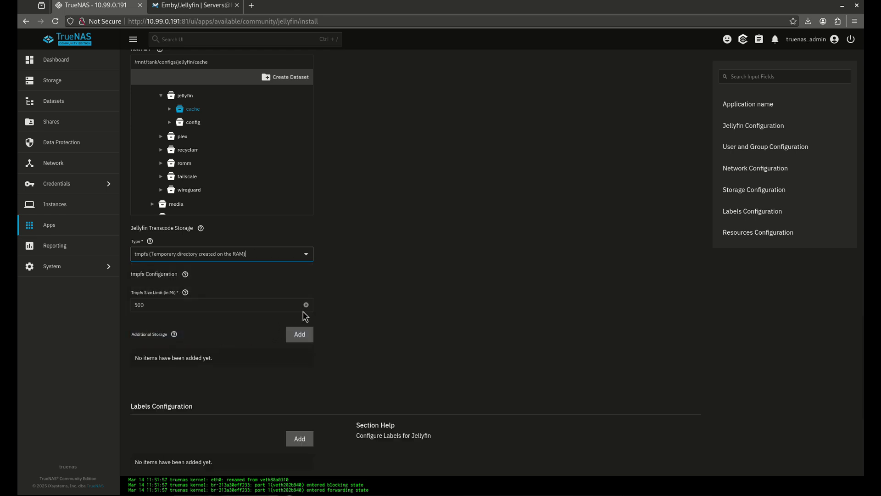
{"action": "left_click", "coordinate": [309, 258]}
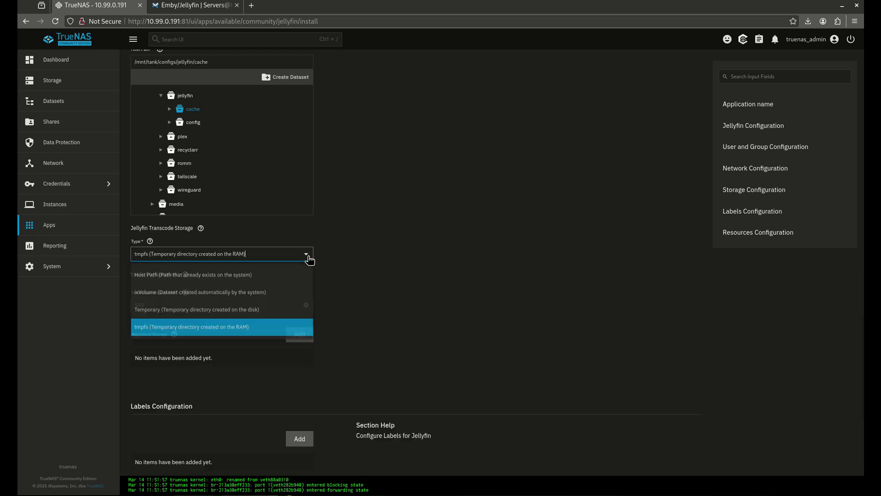
{"action": "left_click", "coordinate": [238, 313]}
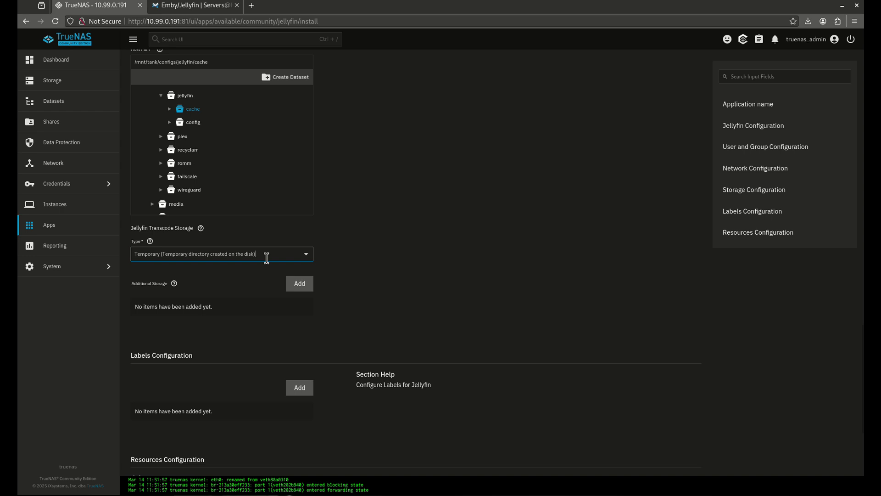
{"action": "left_click", "coordinate": [300, 283]}
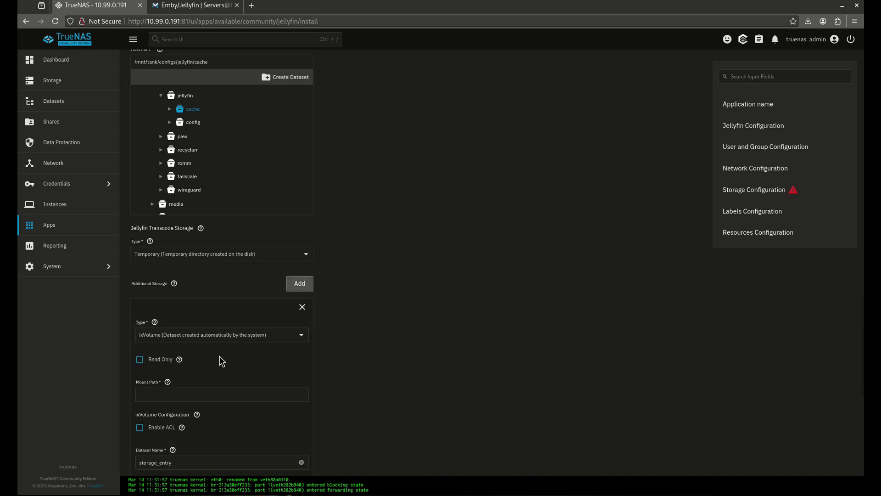
- Mount Host Path /mnt/tank/media at /media, install Jellyfin, and open its web UI
{"action": "left_click", "coordinate": [236, 337]}
{"action": "left_click", "coordinate": [229, 358]}
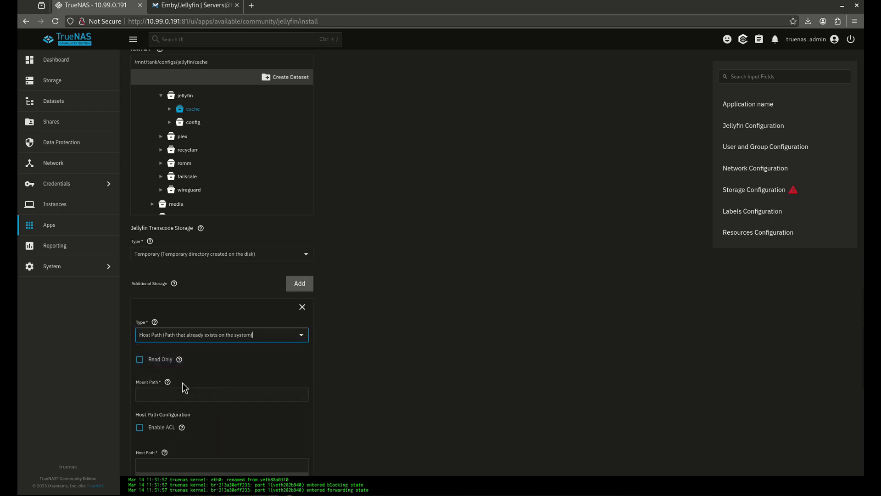
{"action": "left_click", "coordinate": [225, 394]}
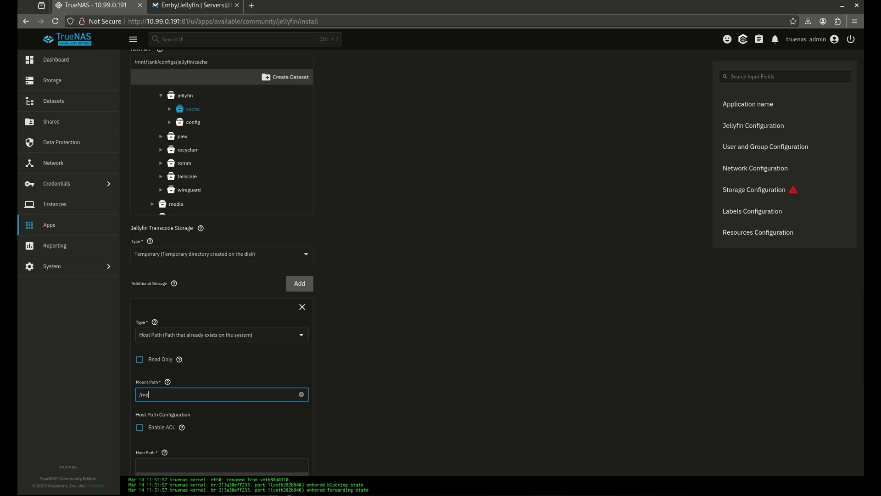
{"action": "scroll", "coordinate": [222, 370], "scroll_direction": "down", "scroll_amount": 3}
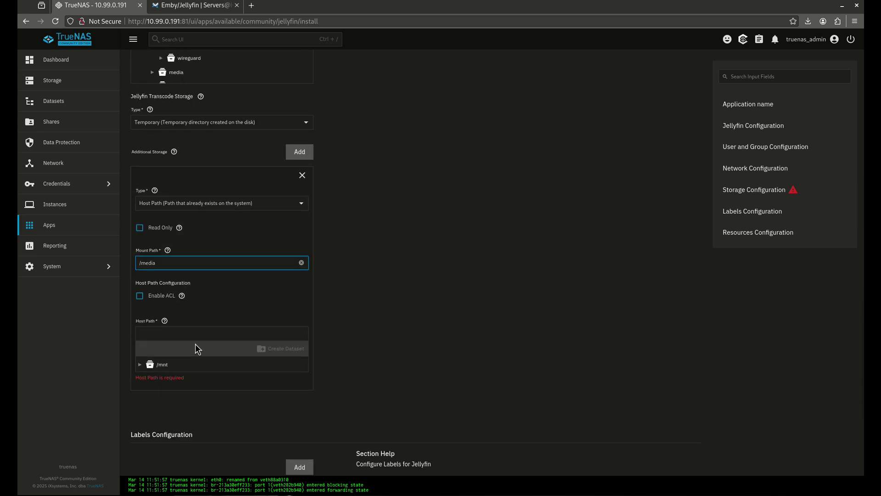
{"action": "left_click", "coordinate": [139, 364]}
{"action": "left_click", "coordinate": [147, 379]}
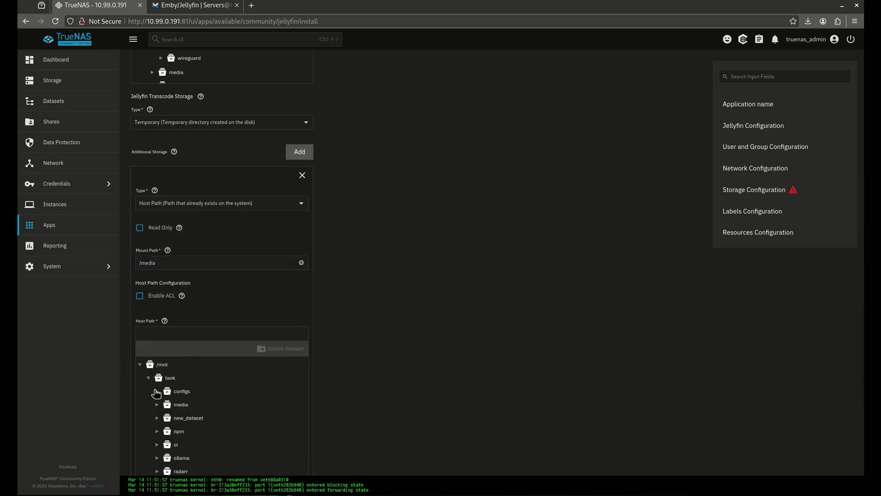
{"action": "scroll", "coordinate": [197, 426], "scroll_direction": "down", "scroll_amount": 2}
{"action": "scroll", "coordinate": [201, 450], "scroll_direction": "down", "scroll_amount": 1}
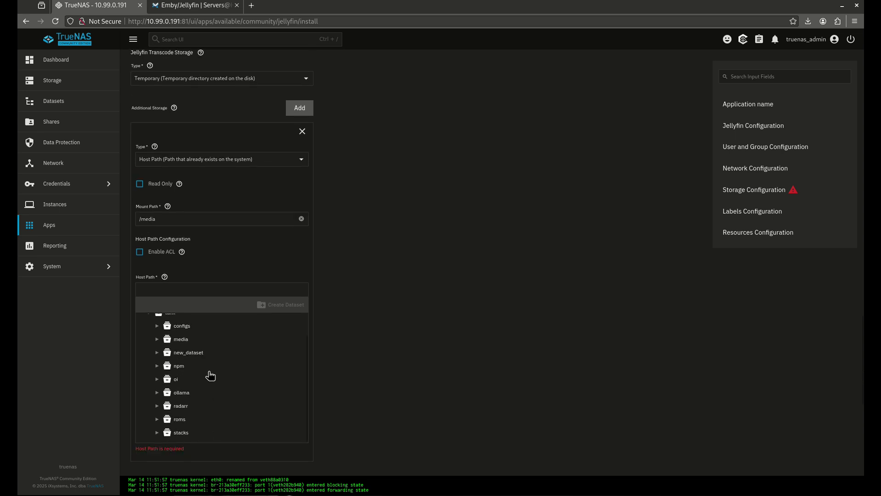
{"action": "left_click", "coordinate": [181, 343]}
{"action": "scroll", "coordinate": [341, 302], "scroll_direction": "down", "scroll_amount": 2}
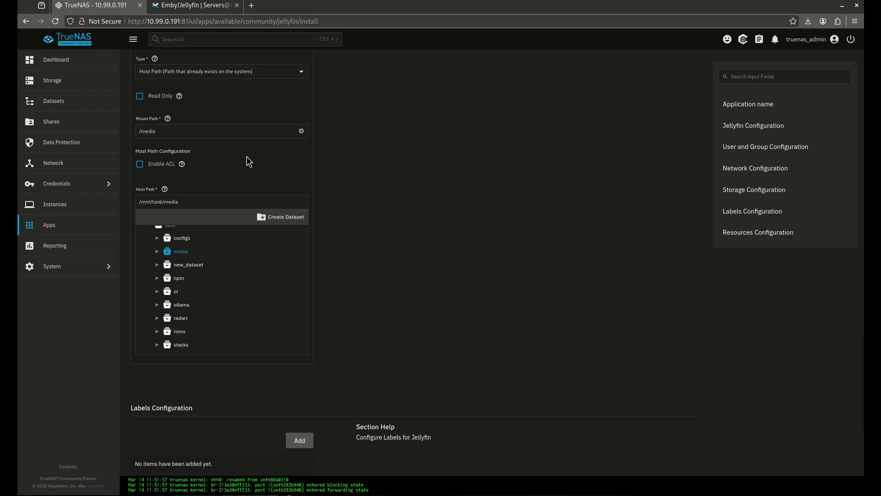
{"action": "scroll", "coordinate": [245, 157], "scroll_direction": "down", "scroll_amount": 5}
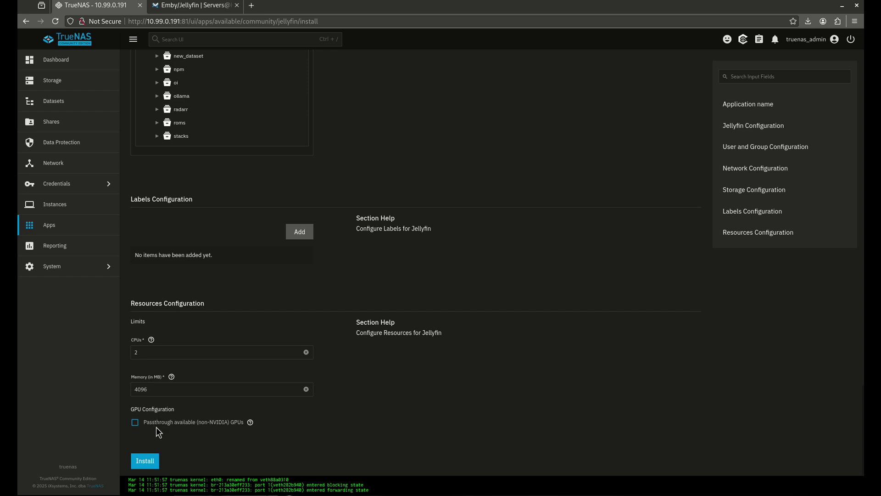
{"action": "left_click", "coordinate": [146, 461]}
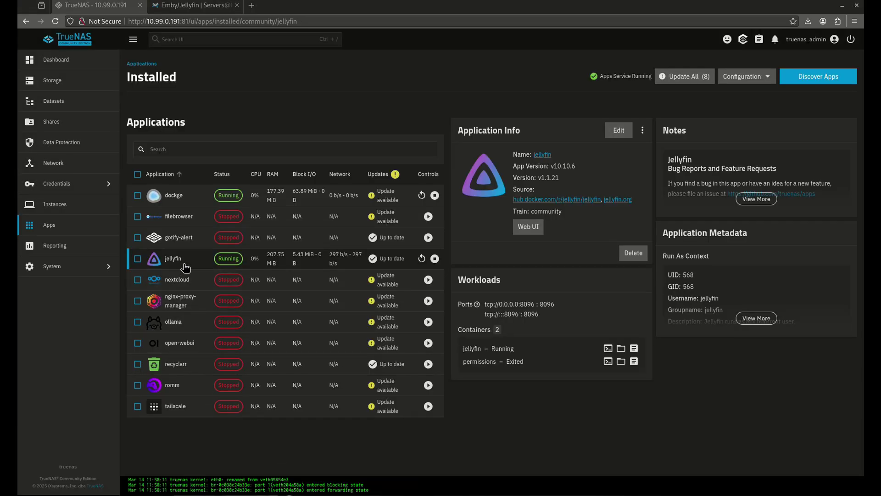
{"action": "left_click", "coordinate": [530, 228]}
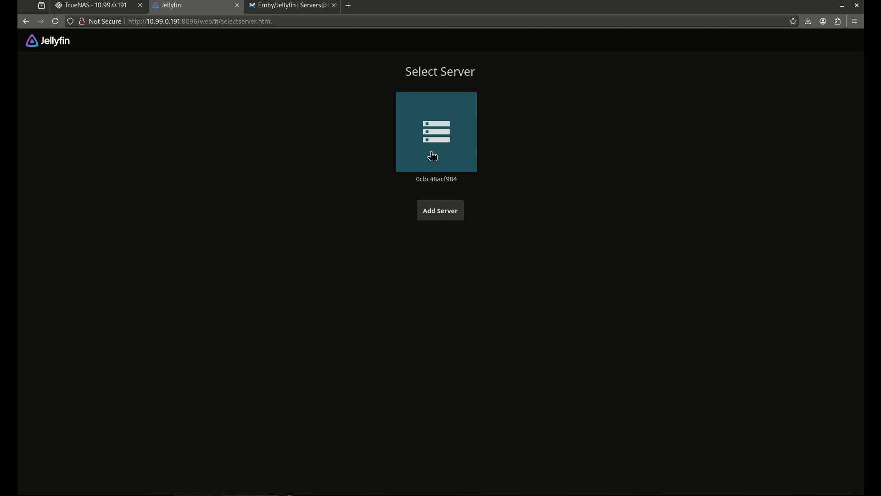
- Delete the saved server 0cbc48acf984 from Jellyfin's Select Server list
{"action": "right_click", "coordinate": [459, 135]}
{"action": "key", "text": "Escape"}
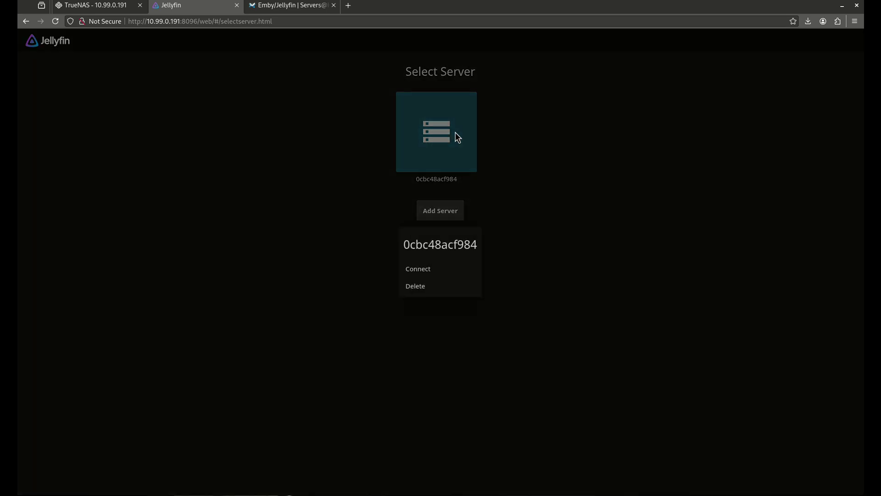
{"action": "left_click", "coordinate": [437, 287]}
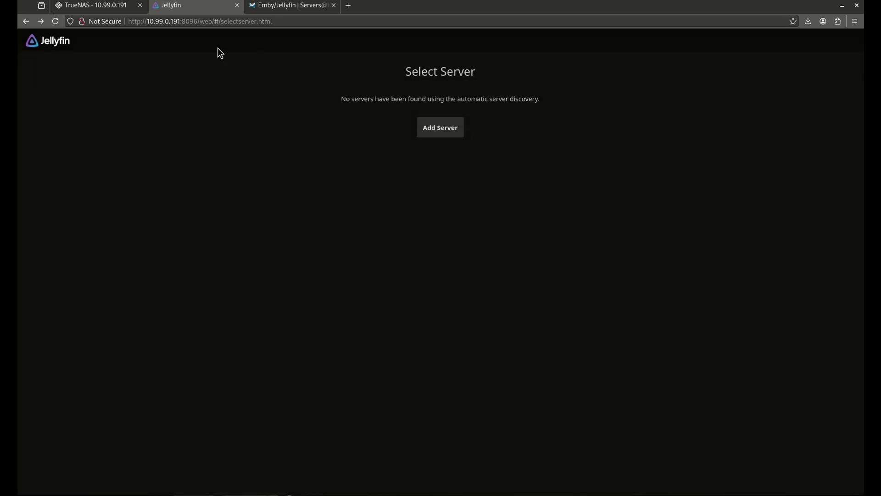
- Restart the Jellyfin app, check its live container logs, then reopen its web UI
{"action": "left_click", "coordinate": [237, 5]}
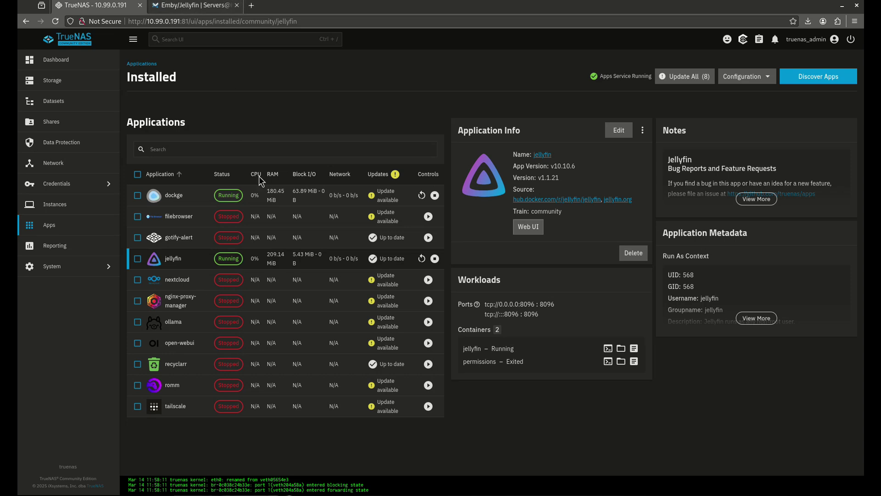
{"action": "left_click", "coordinate": [421, 259]}
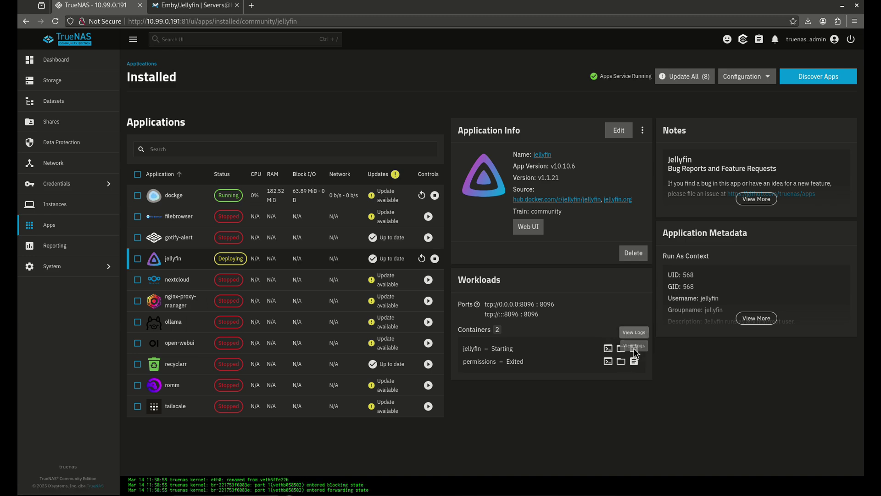
{"action": "left_click", "coordinate": [634, 350]}
{"action": "left_click", "coordinate": [508, 298]}
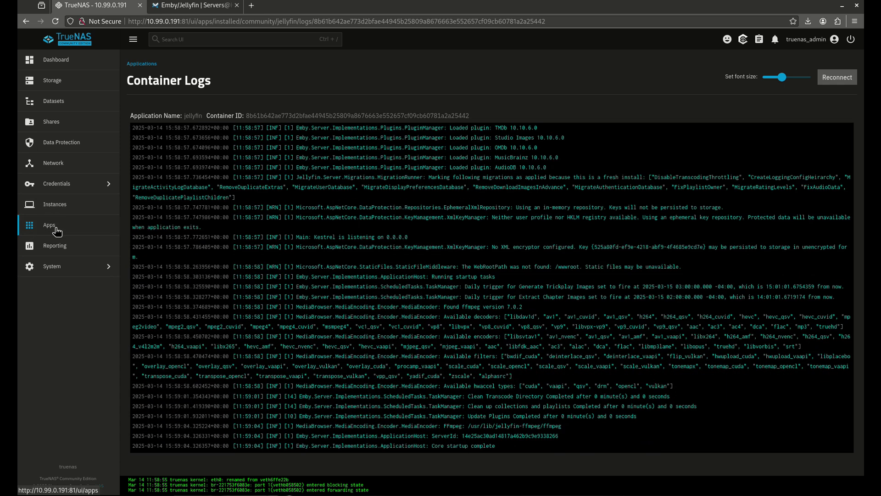
{"action": "left_click", "coordinate": [57, 231]}
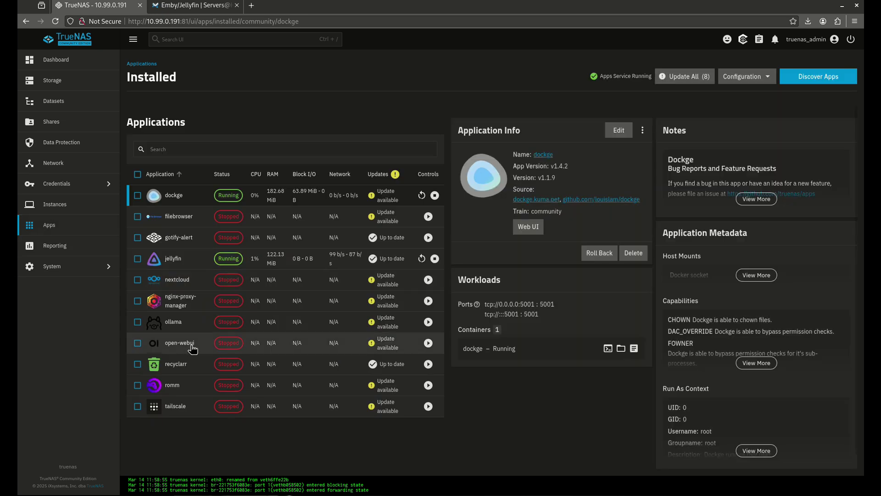
{"action": "left_click", "coordinate": [305, 257]}
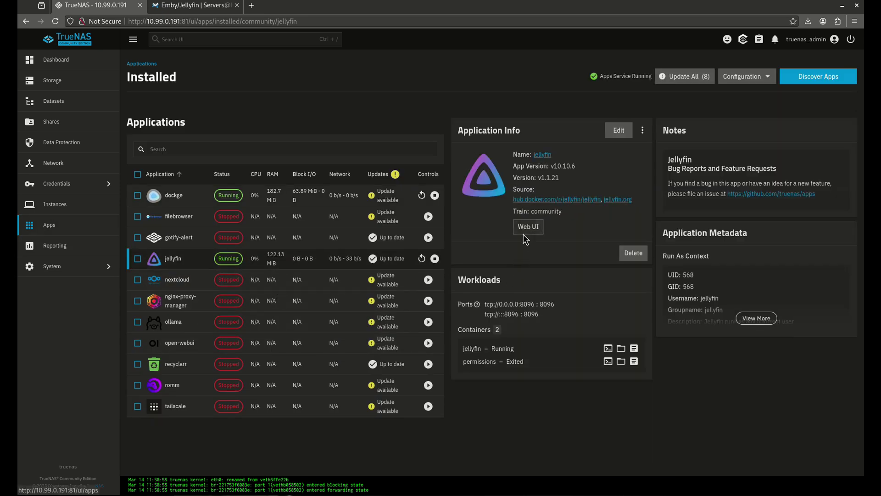
{"action": "left_click", "coordinate": [523, 232]}
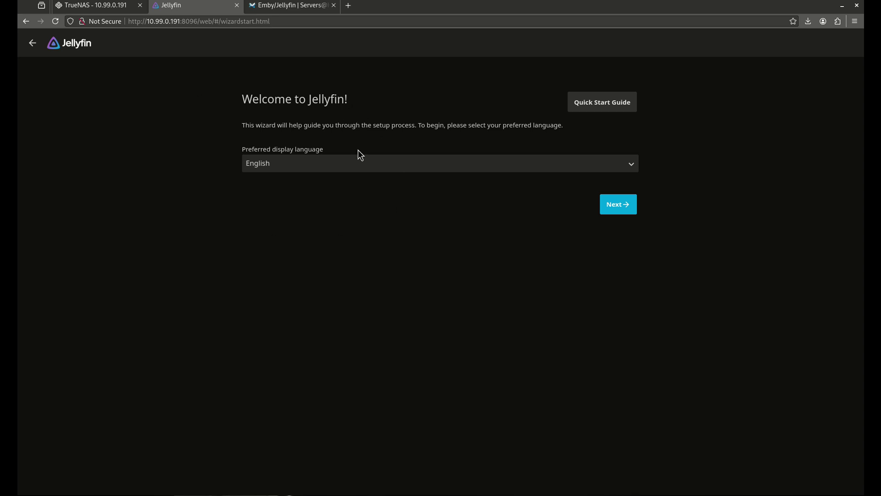
- Accept English, then create the administrator account 'Admin' with its password entered twice
{"action": "left_click", "coordinate": [614, 204]}
{"action": "double_click", "coordinate": [302, 166]}
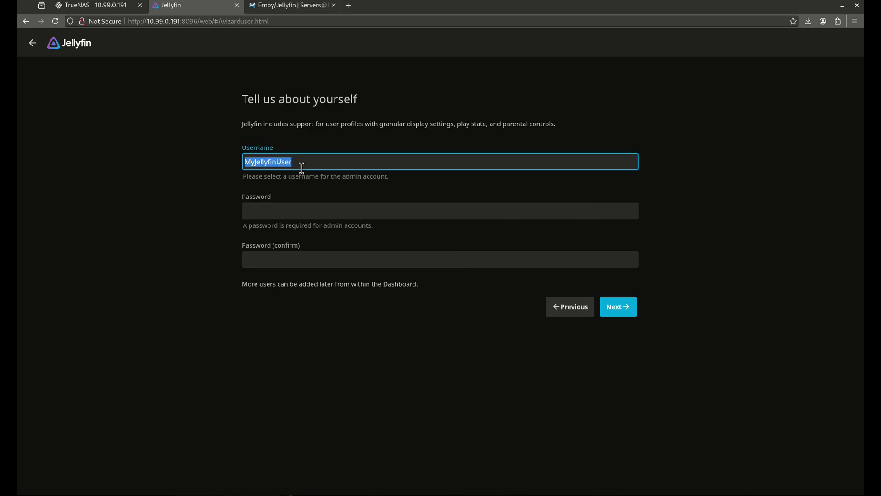
{"action": "type", "text": "Admin"}
{"action": "key", "text": "Tab"}
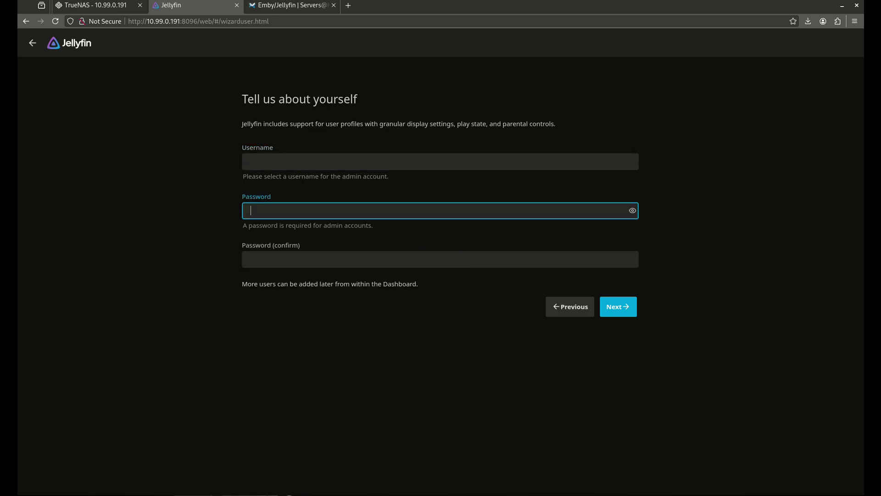
{"action": "type", "text": "admin"}
{"action": "key", "text": "Tab"}
{"action": "type", "text": "admin"}
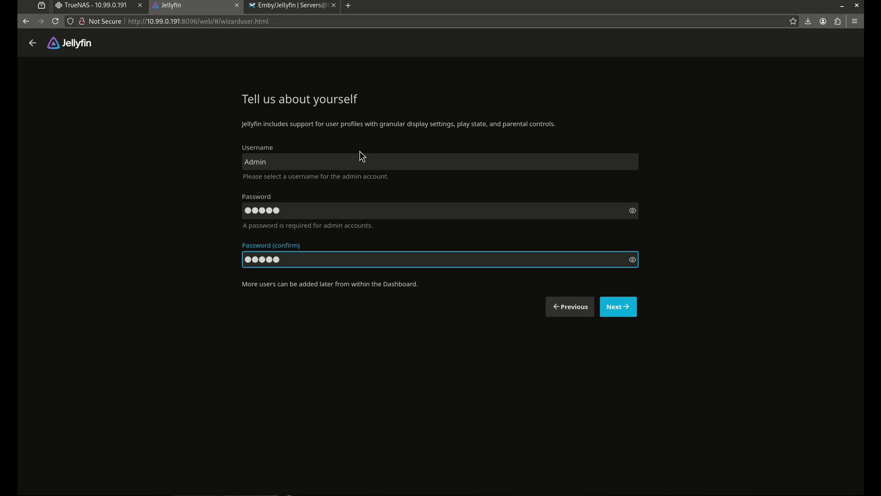
{"action": "left_click", "coordinate": [606, 307]}
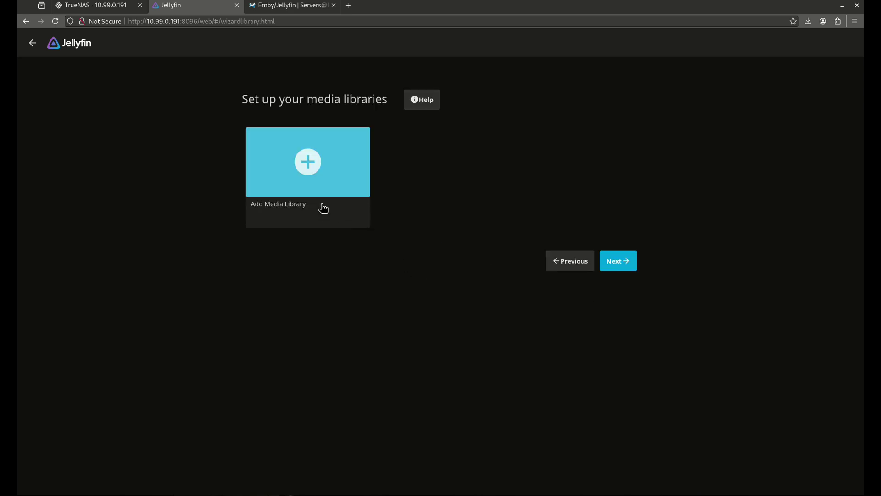
- Start a new Movies library and choose /media/movies as its folder
{"action": "left_click", "coordinate": [309, 181]}
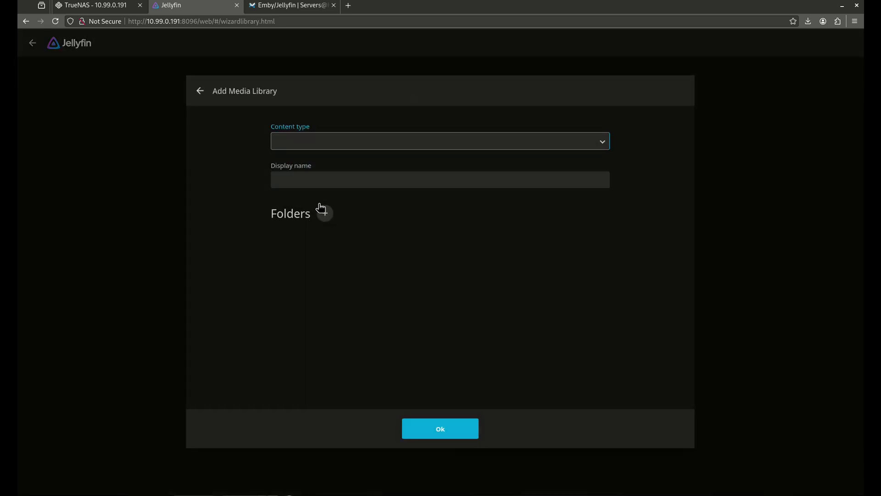
{"action": "left_click", "coordinate": [312, 140]}
{"action": "left_click", "coordinate": [315, 171]}
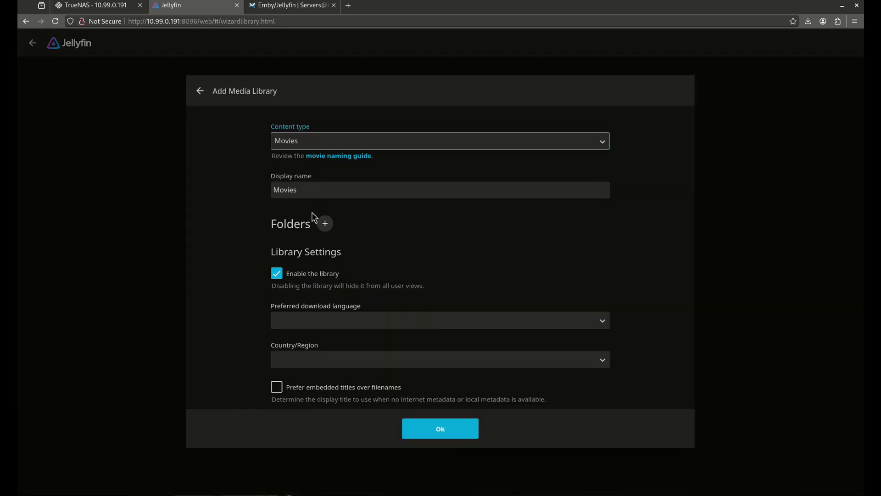
{"action": "left_click", "coordinate": [325, 223]}
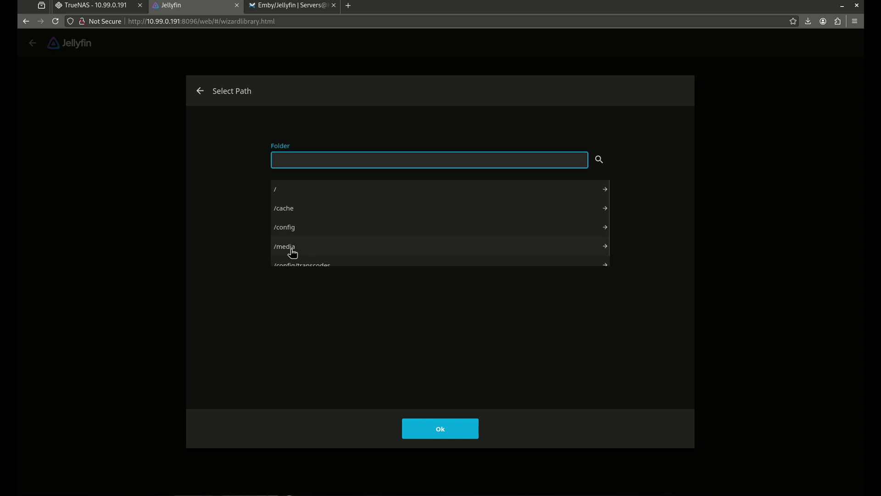
{"action": "left_click", "coordinate": [290, 248]}
{"action": "left_click", "coordinate": [323, 245]}
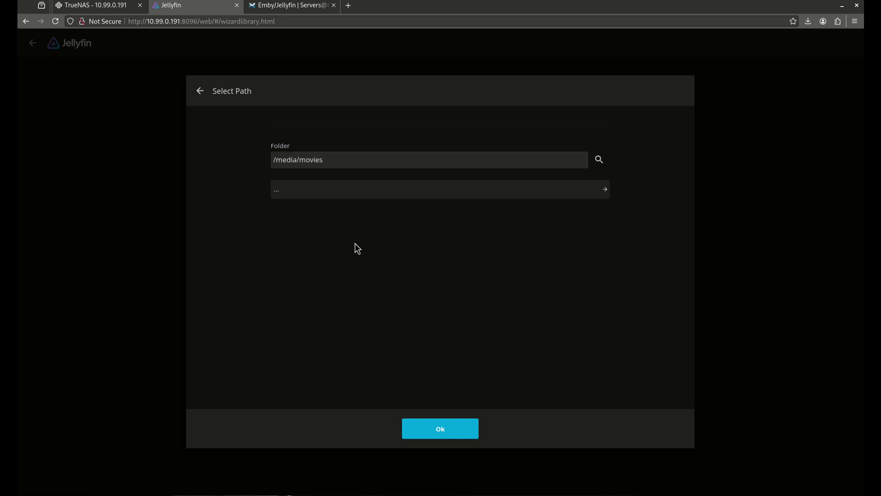
{"action": "left_click", "coordinate": [432, 429]}
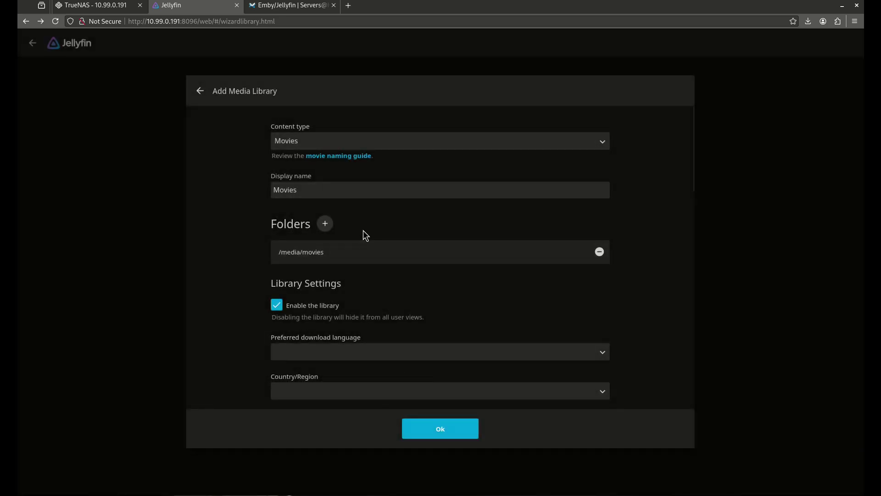
- Set the library's metadata refresh to every 30 days and save metadata as Nfo files
{"action": "scroll", "coordinate": [370, 240], "scroll_direction": "down", "scroll_amount": 2}
{"action": "scroll", "coordinate": [370, 241], "scroll_direction": "down", "scroll_amount": 6}
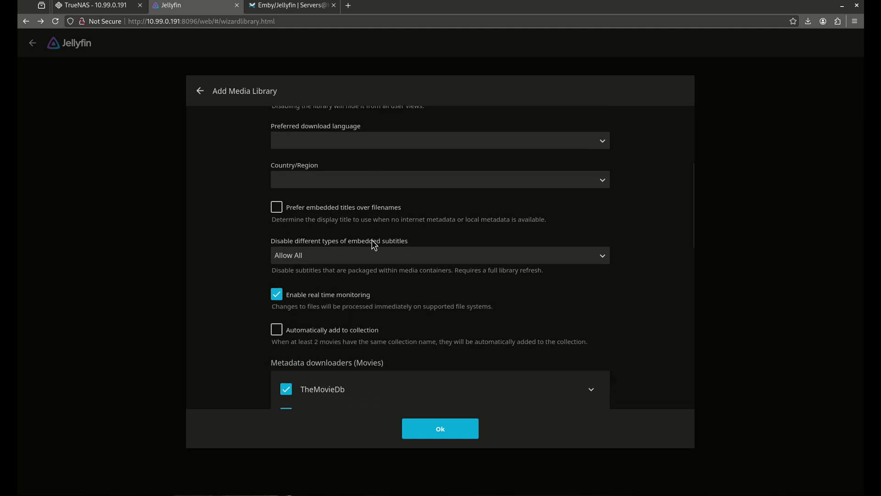
{"action": "scroll", "coordinate": [373, 243], "scroll_direction": "down", "scroll_amount": 2}
{"action": "scroll", "coordinate": [349, 282], "scroll_direction": "down", "scroll_amount": 1}
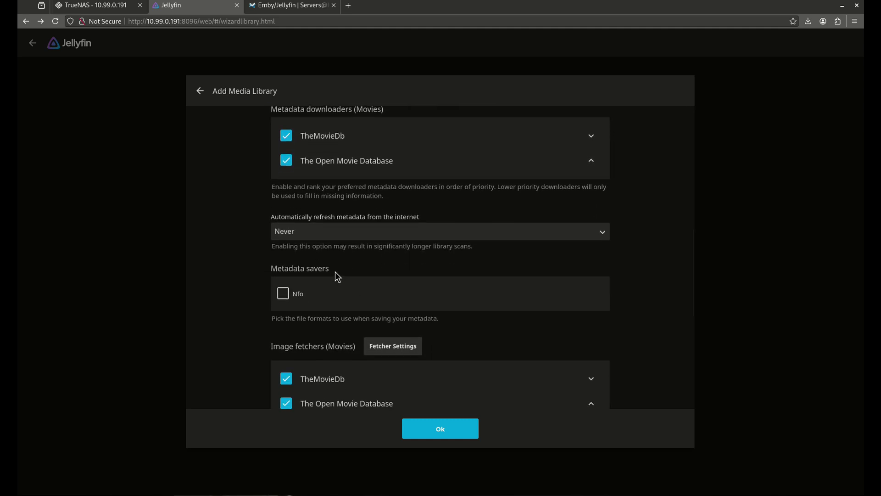
{"action": "left_click", "coordinate": [304, 233]}
{"action": "left_click", "coordinate": [315, 261]}
{"action": "left_click", "coordinate": [297, 294]}
- Enable chapter image extraction, including during library scans, and save the Movies library
{"action": "scroll", "coordinate": [356, 233], "scroll_direction": "down", "scroll_amount": 3}
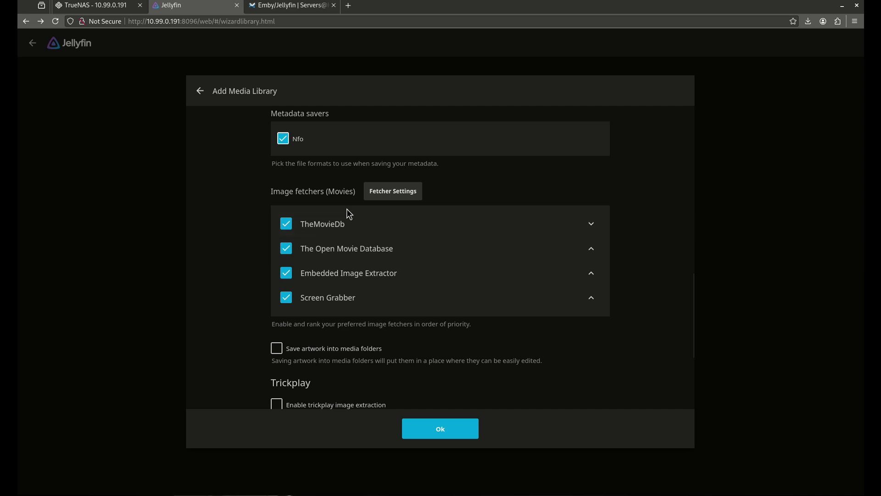
{"action": "scroll", "coordinate": [349, 218], "scroll_direction": "down", "scroll_amount": 2}
{"action": "scroll", "coordinate": [390, 222], "scroll_direction": "down", "scroll_amount": 2}
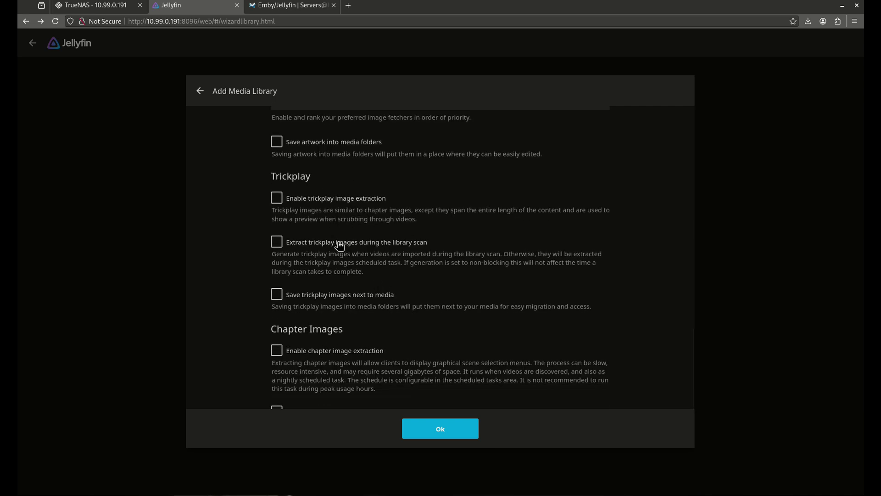
{"action": "scroll", "coordinate": [329, 251], "scroll_direction": "down", "scroll_amount": 2}
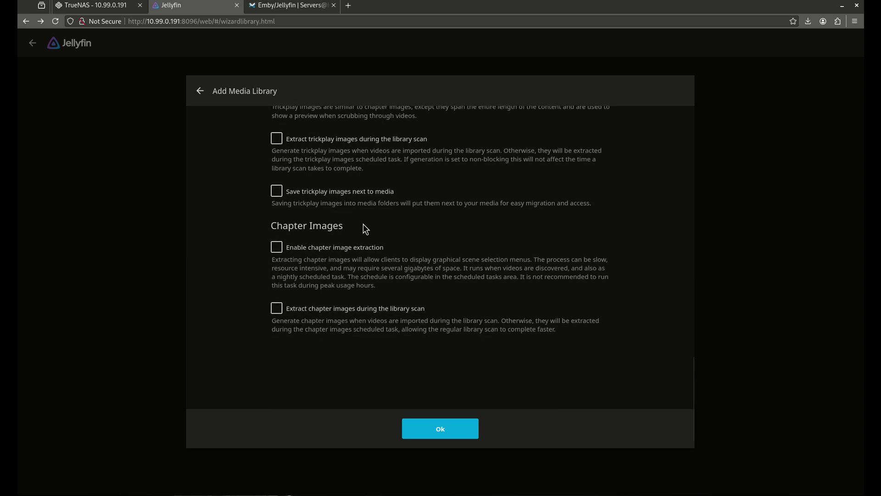
{"action": "left_click", "coordinate": [330, 248]}
{"action": "left_click", "coordinate": [328, 309]}
{"action": "scroll", "coordinate": [399, 355], "scroll_direction": "up", "scroll_amount": 10}
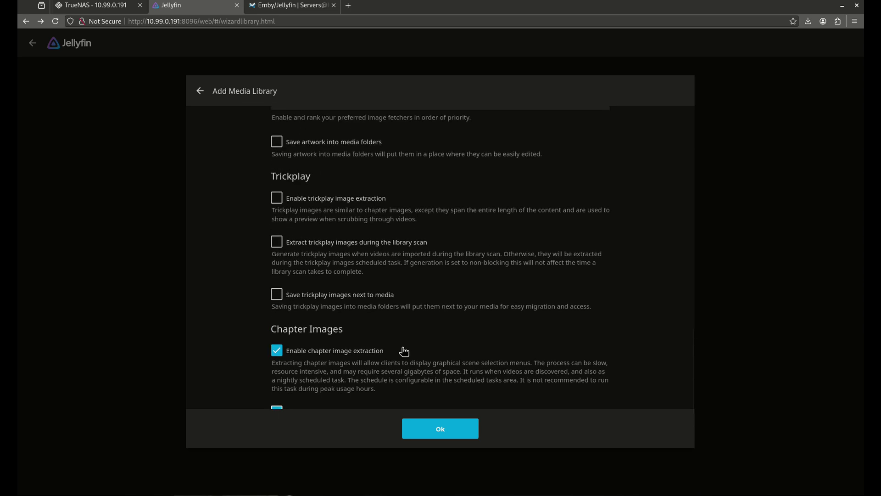
{"action": "scroll", "coordinate": [343, 255], "scroll_direction": "up", "scroll_amount": 6}
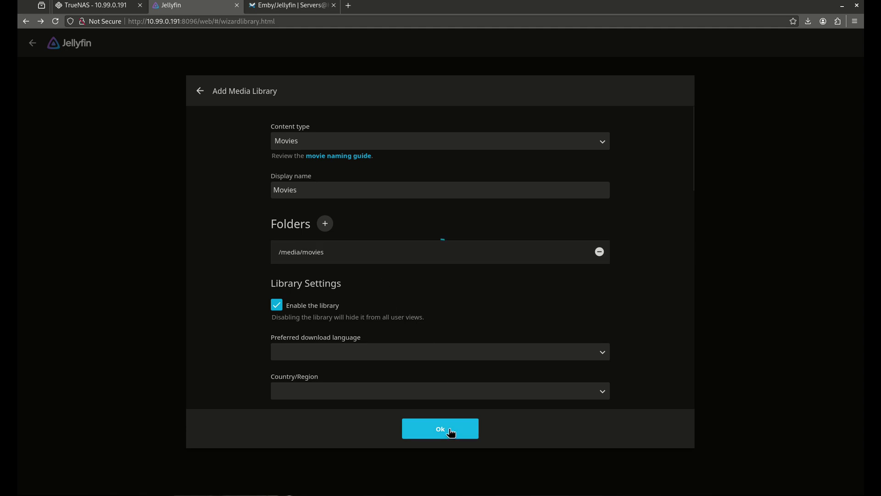
{"action": "left_click", "coordinate": [448, 430]}
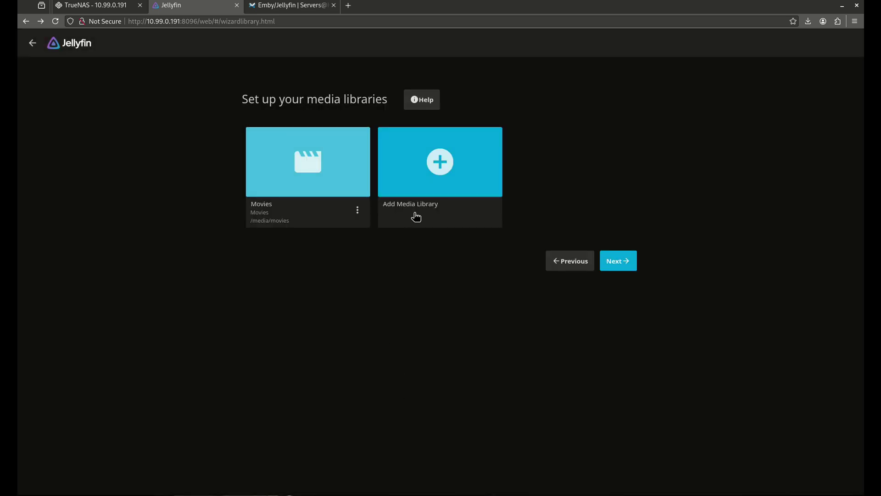
- Start a new Shows library and choose /media/tv as its folder
{"action": "left_click", "coordinate": [440, 163]}
{"action": "left_click", "coordinate": [301, 145]}
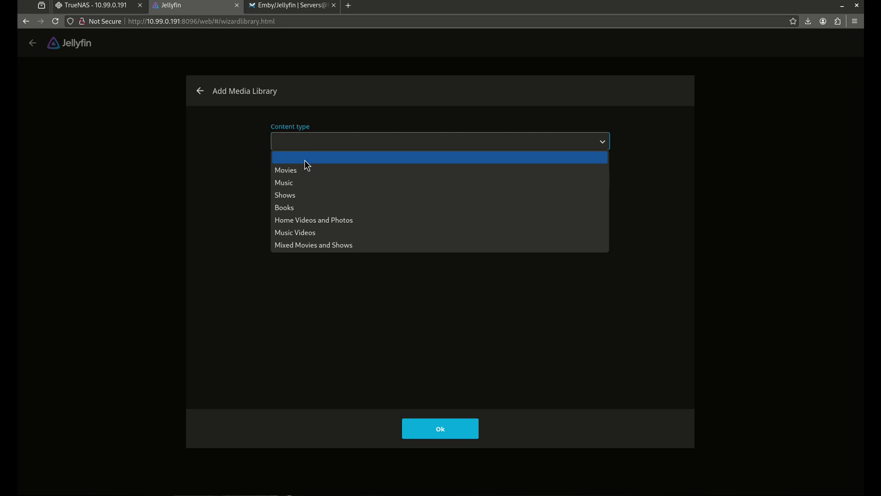
{"action": "left_click", "coordinate": [308, 195]}
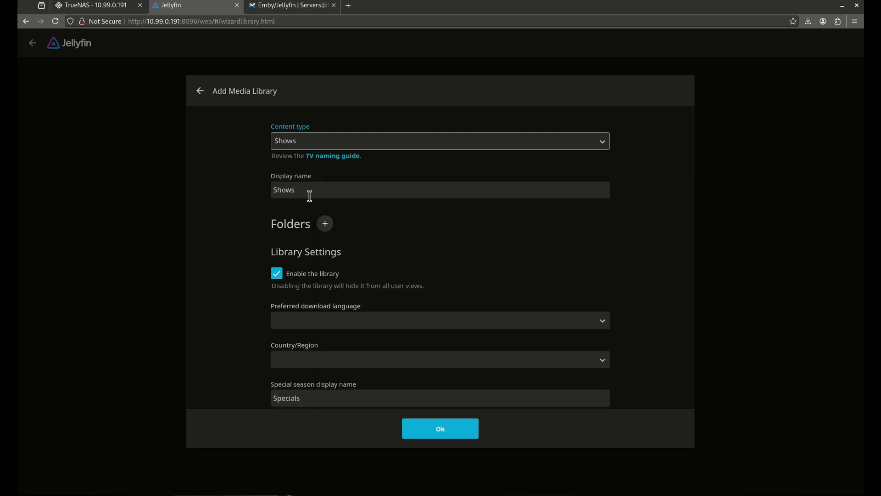
{"action": "left_click", "coordinate": [325, 225]}
{"action": "type", "text": "/media/"}
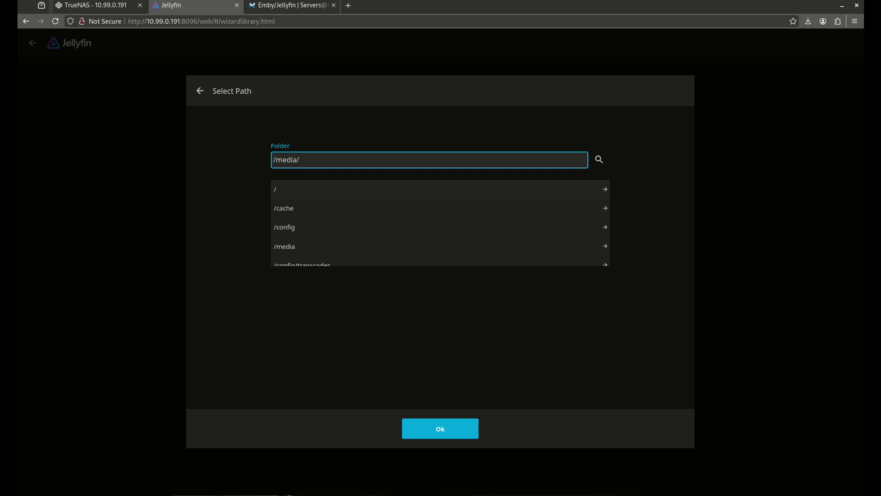
{"action": "type", "text": "t"}
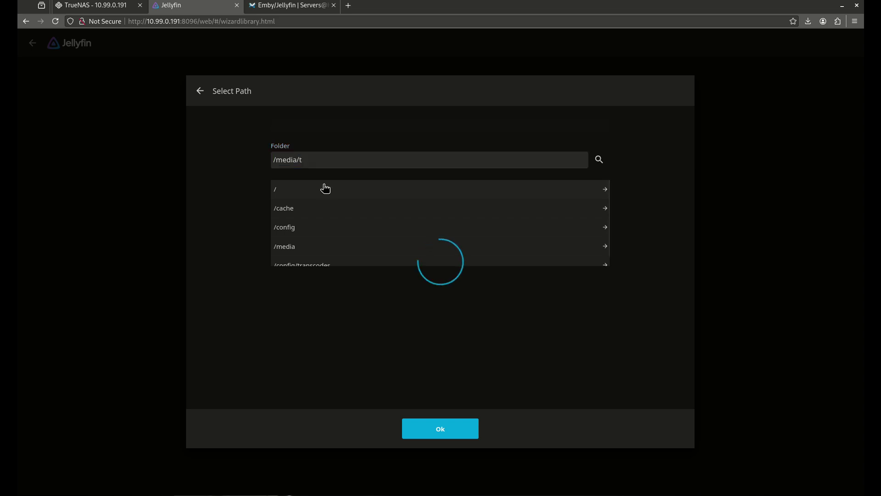
{"action": "double_click", "coordinate": [322, 160]}
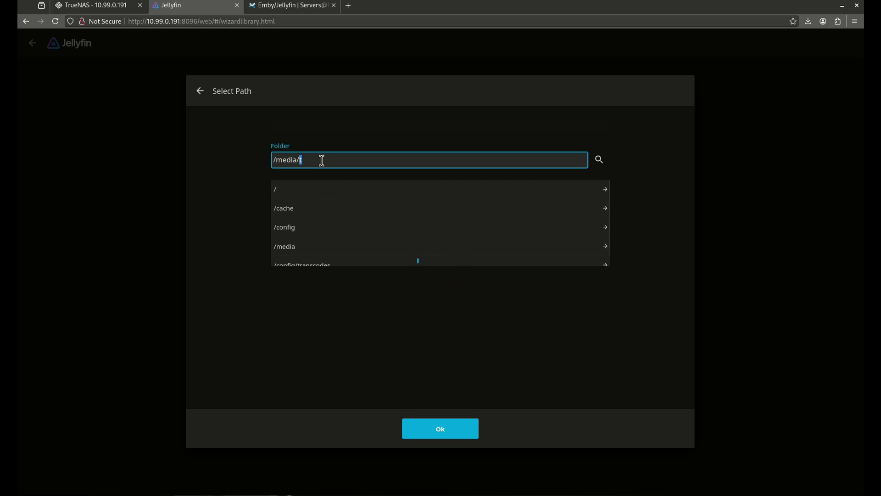
{"action": "left_click", "coordinate": [328, 239]}
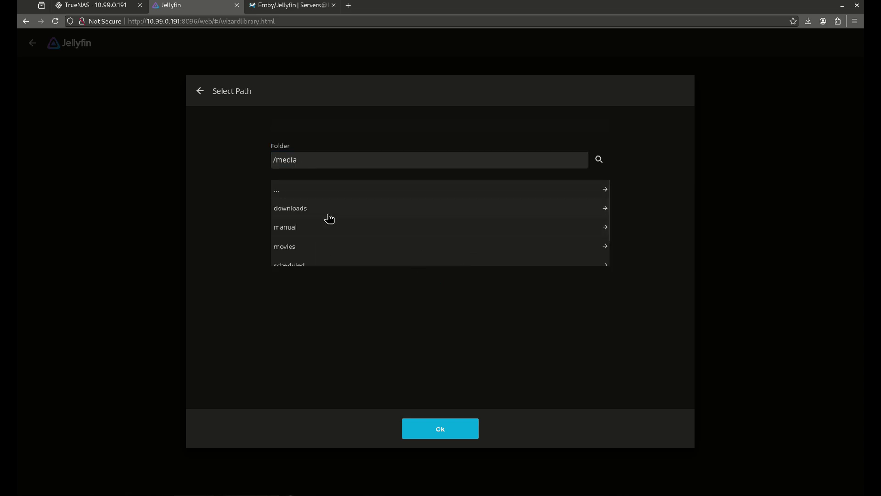
{"action": "scroll", "coordinate": [324, 225], "scroll_direction": "down", "scroll_amount": 1}
{"action": "left_click", "coordinate": [304, 257]}
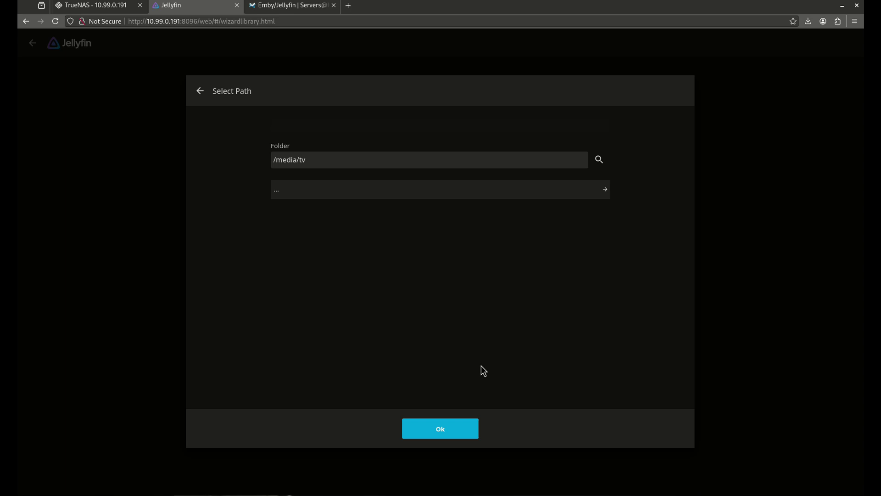
{"action": "left_click", "coordinate": [444, 430]}
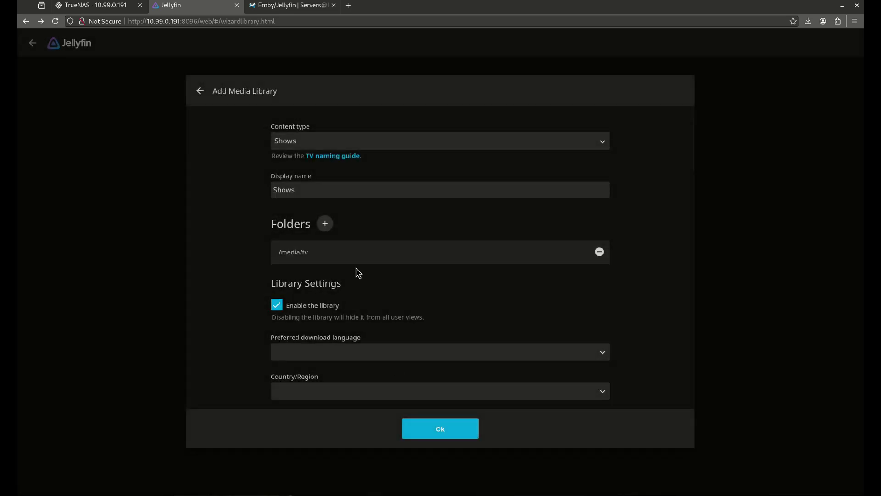
- Set the Shows metadata refresh to every 30 days and save metadata as Nfo files
{"action": "scroll", "coordinate": [353, 284], "scroll_direction": "down", "scroll_amount": 2}
{"action": "scroll", "coordinate": [321, 252], "scroll_direction": "down", "scroll_amount": 2}
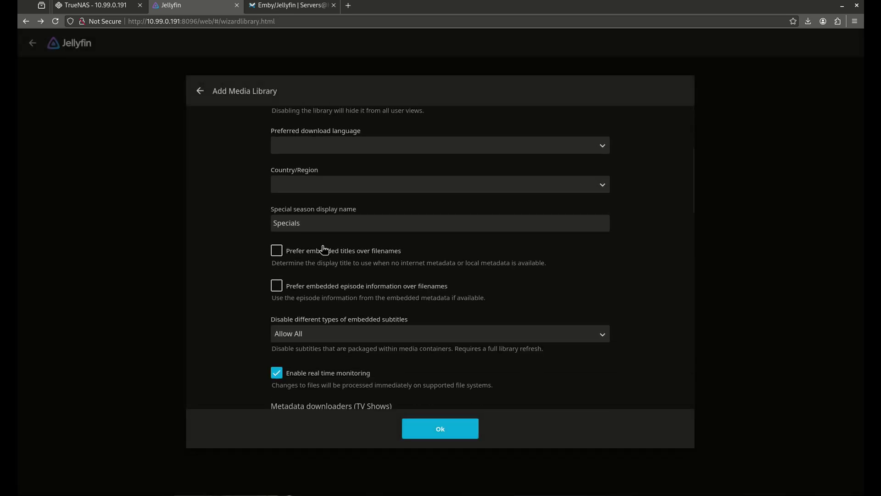
{"action": "scroll", "coordinate": [325, 252], "scroll_direction": "down", "scroll_amount": 1}
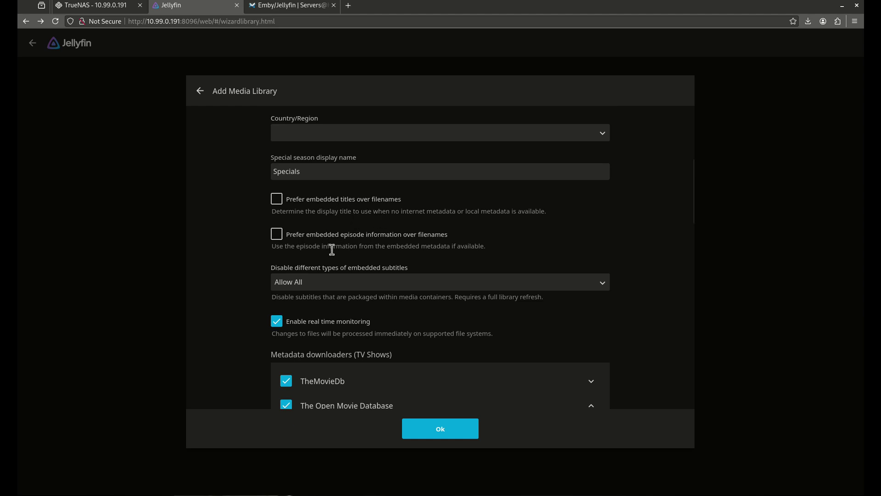
{"action": "scroll", "coordinate": [331, 243], "scroll_direction": "down", "scroll_amount": 1}
{"action": "scroll", "coordinate": [329, 236], "scroll_direction": "down", "scroll_amount": 2}
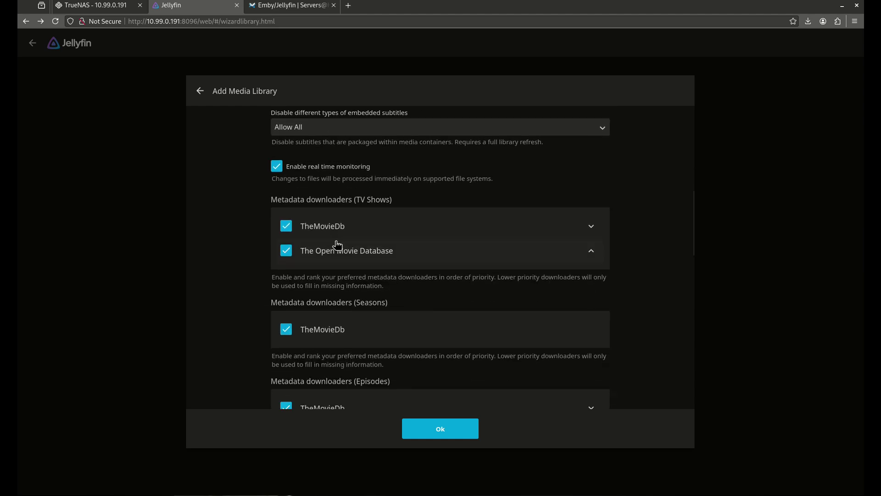
{"action": "scroll", "coordinate": [396, 246], "scroll_direction": "down", "scroll_amount": 2}
{"action": "scroll", "coordinate": [394, 247], "scroll_direction": "down", "scroll_amount": 3}
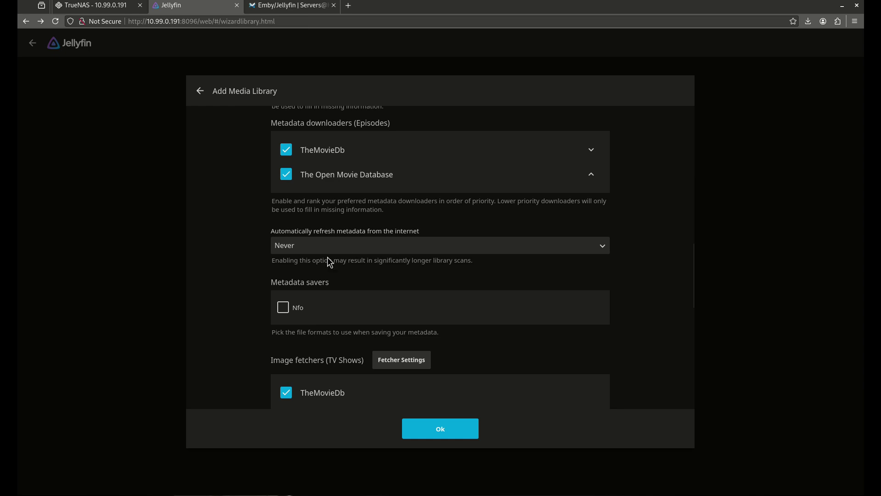
{"action": "left_click", "coordinate": [304, 251]}
{"action": "left_click", "coordinate": [309, 276]}
{"action": "left_click", "coordinate": [281, 314]}
- Enable chapter image extraction during library scans and save the Shows library
{"action": "scroll", "coordinate": [365, 252], "scroll_direction": "down", "scroll_amount": 3}
{"action": "scroll", "coordinate": [367, 275], "scroll_direction": "down", "scroll_amount": 5}
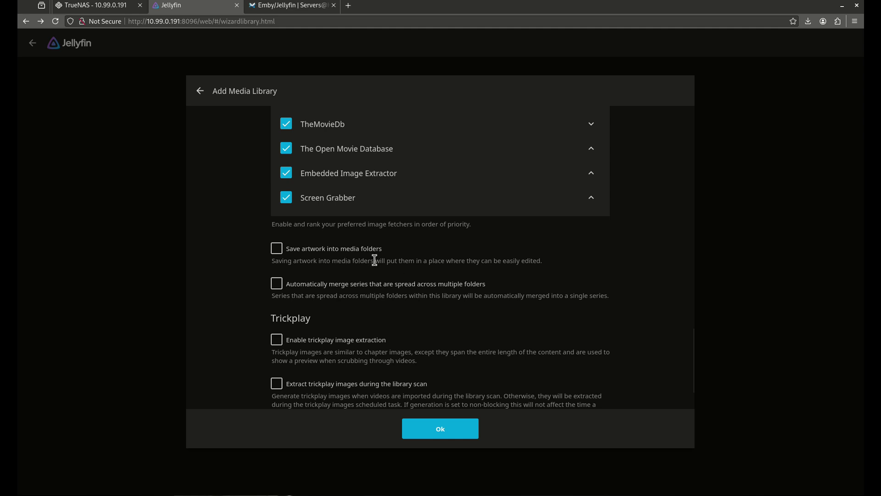
{"action": "scroll", "coordinate": [381, 268], "scroll_direction": "down", "scroll_amount": 4}
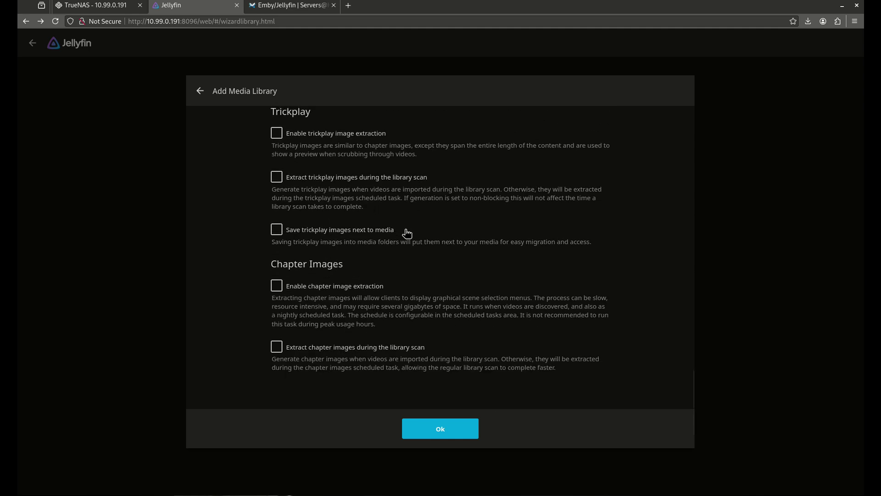
{"action": "left_click", "coordinate": [354, 288]}
{"action": "left_click", "coordinate": [310, 349]}
{"action": "left_click", "coordinate": [444, 431]}
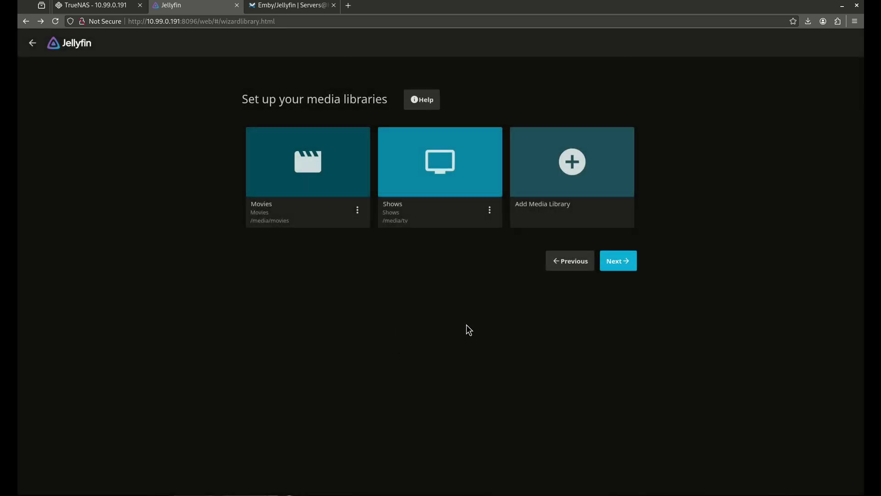
- Finish the wizard with automatic port mapping enabled, then enter the admin username to sign in
{"action": "left_click", "coordinate": [628, 269]}
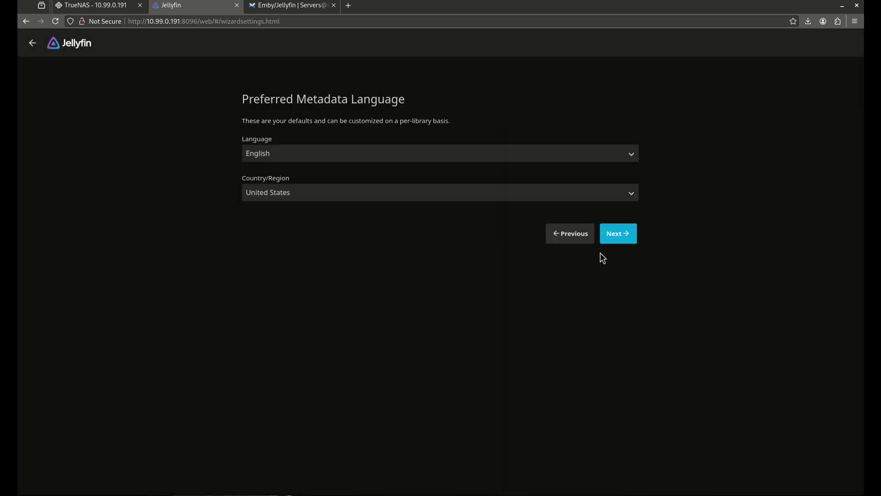
{"action": "left_click", "coordinate": [608, 239]}
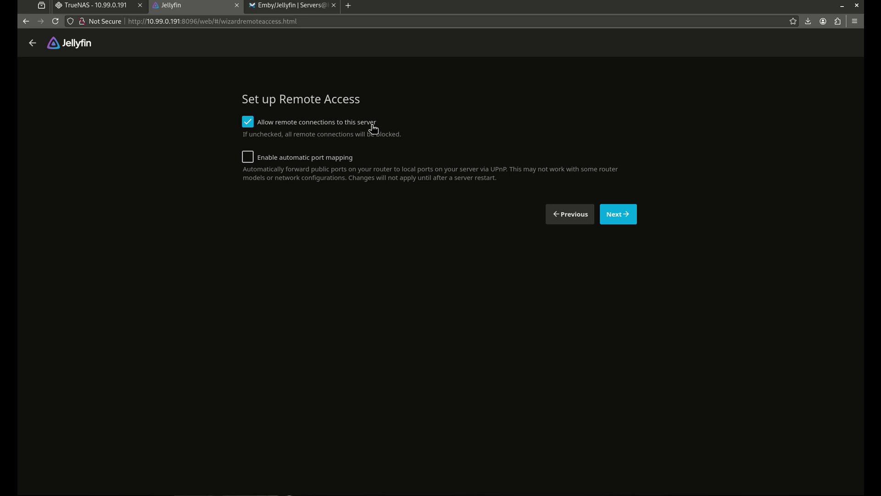
{"action": "left_click", "coordinate": [319, 159]}
{"action": "left_click", "coordinate": [627, 214]}
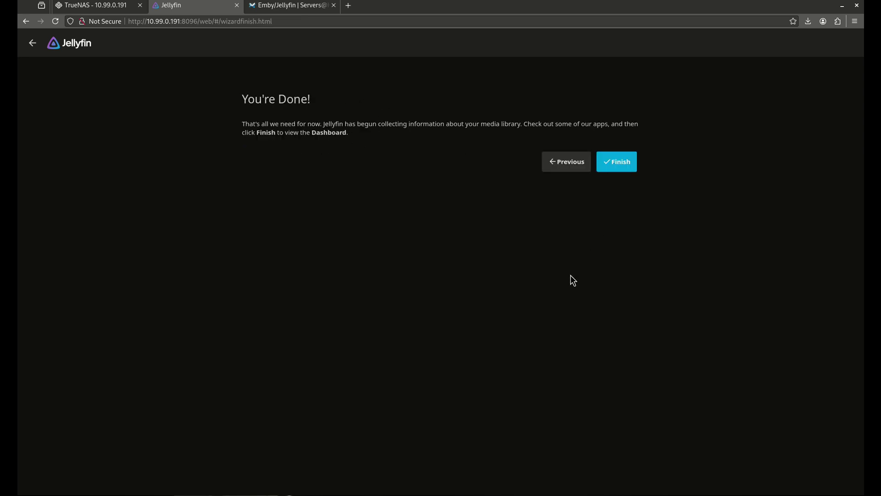
{"action": "left_click", "coordinate": [618, 166]}
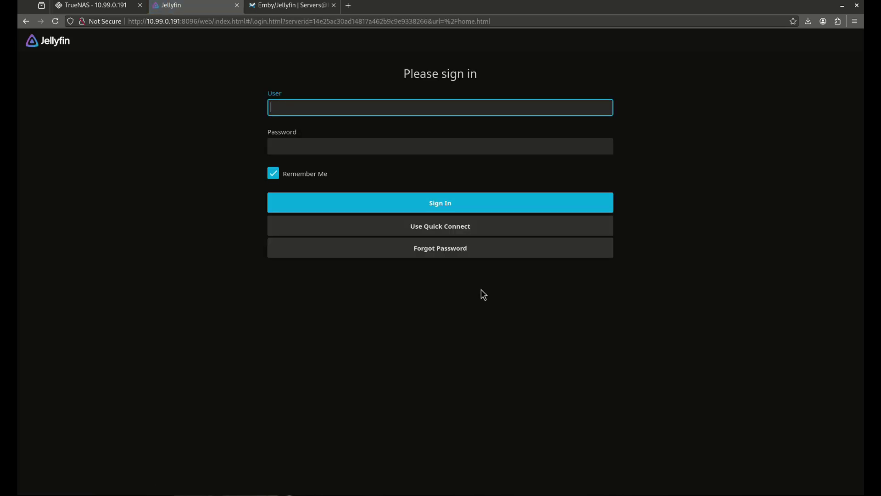
{"action": "type", "text": "admin"}
{"action": "key", "text": "Tab"}
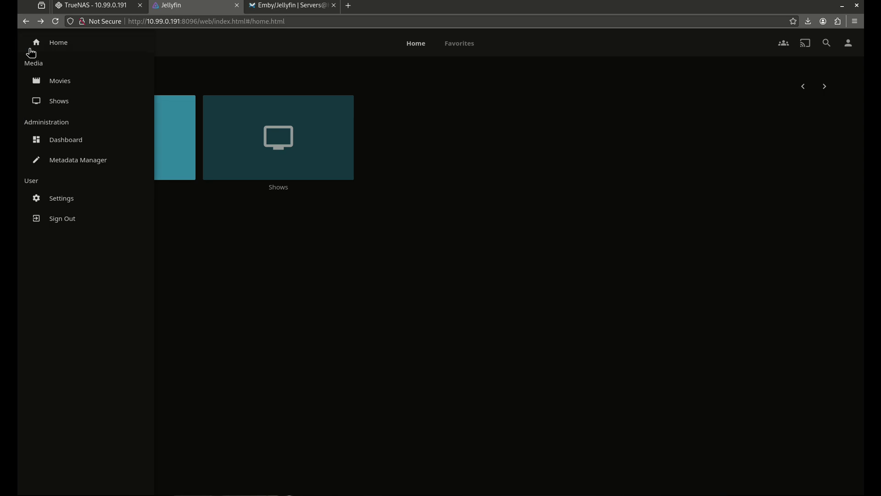
- In Display preferences, set both the display language and date time locale to English
{"action": "left_click", "coordinate": [79, 202]}
{"action": "left_click", "coordinate": [314, 118]}
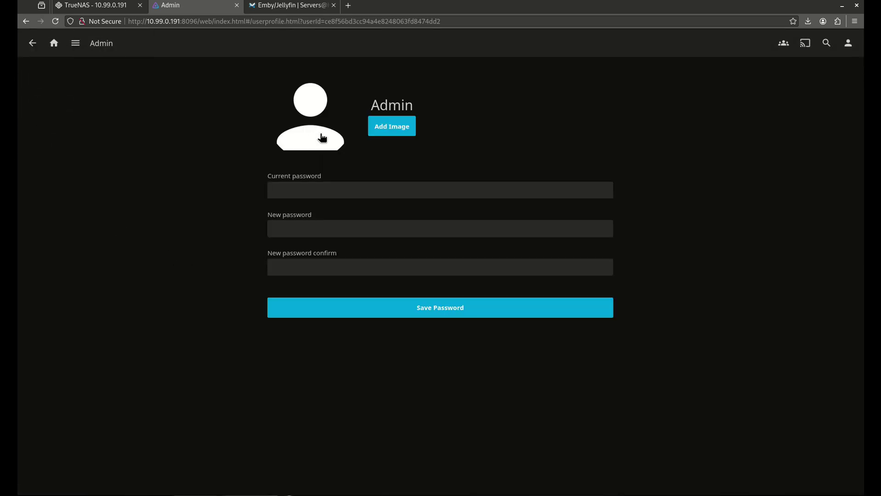
{"action": "left_click", "coordinate": [34, 45]}
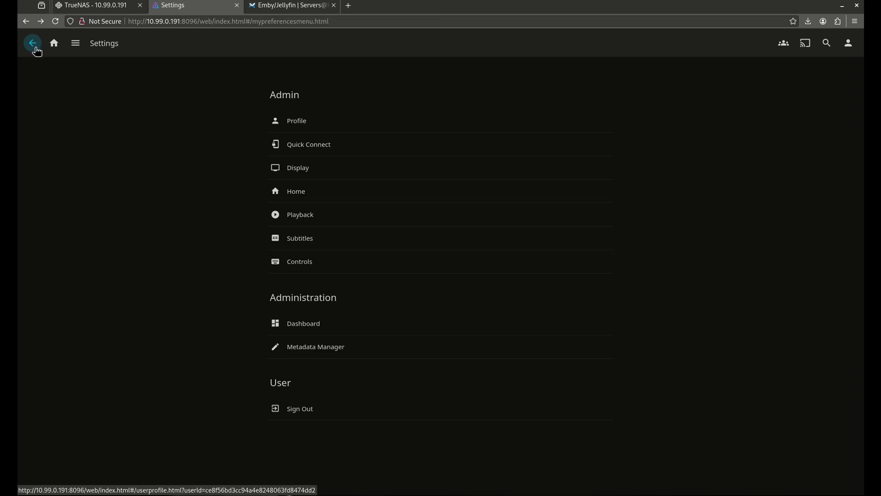
{"action": "left_click", "coordinate": [328, 169]}
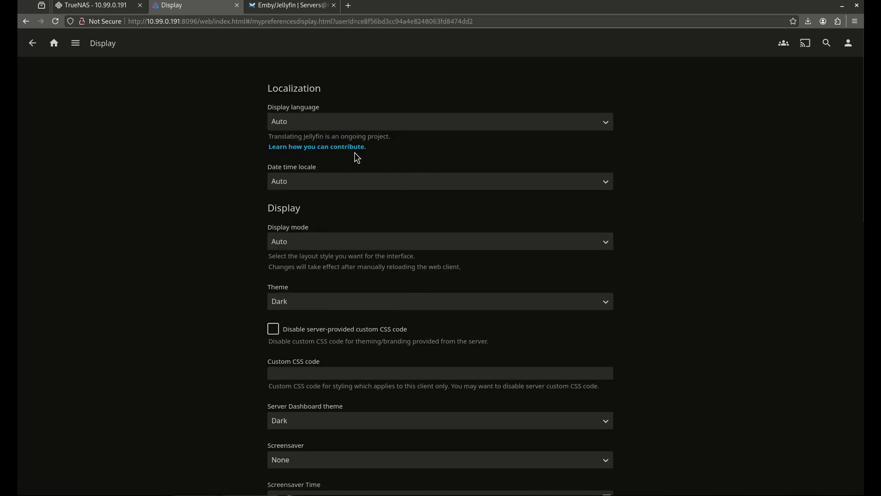
{"action": "left_click", "coordinate": [332, 128]}
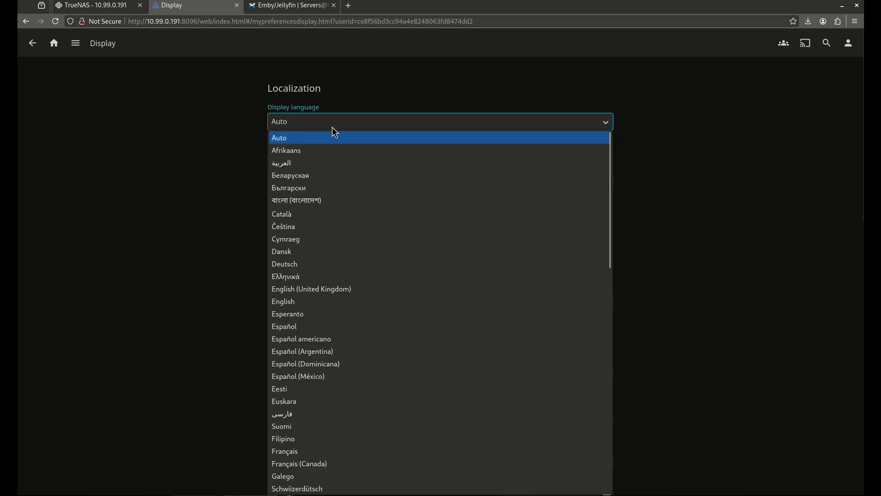
{"action": "key", "text": "e"}
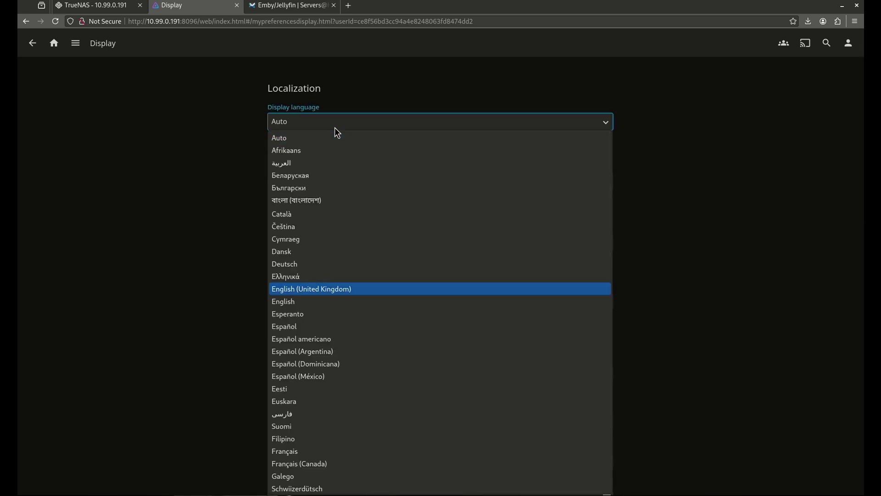
{"action": "left_click", "coordinate": [296, 302]}
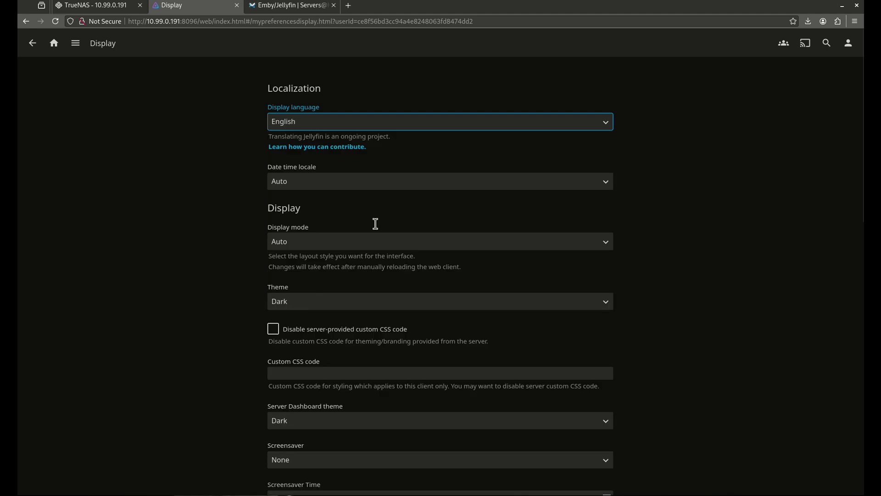
{"action": "left_click", "coordinate": [320, 179]}
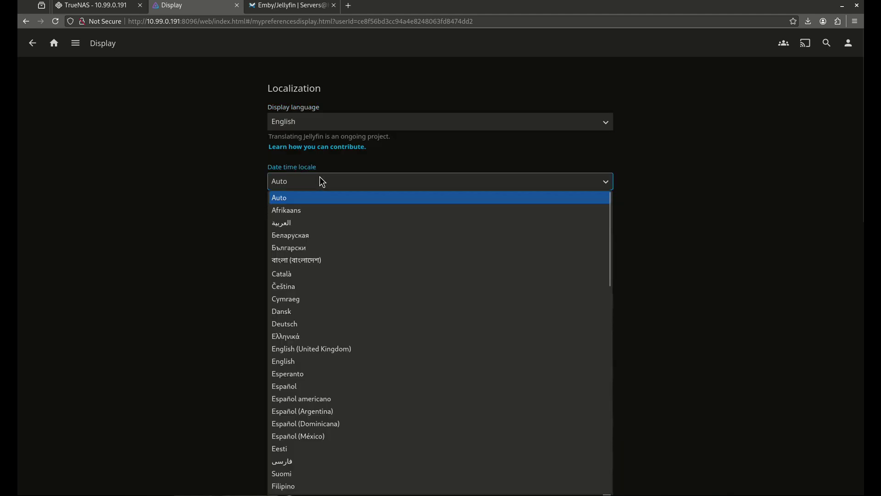
{"action": "left_click", "coordinate": [335, 362]}
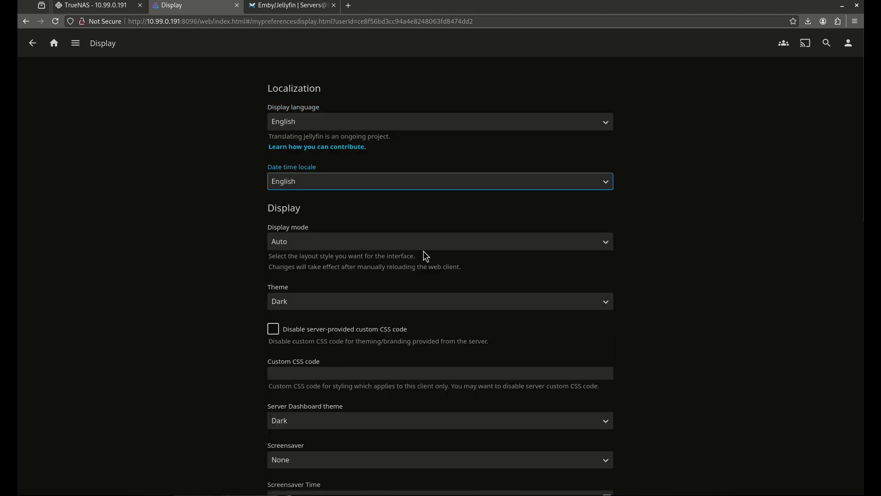
- Keep display mode on Auto, change Next Up max days from 365 to 30, and save
{"action": "left_click", "coordinate": [376, 244]}
{"action": "left_click", "coordinate": [375, 243]}
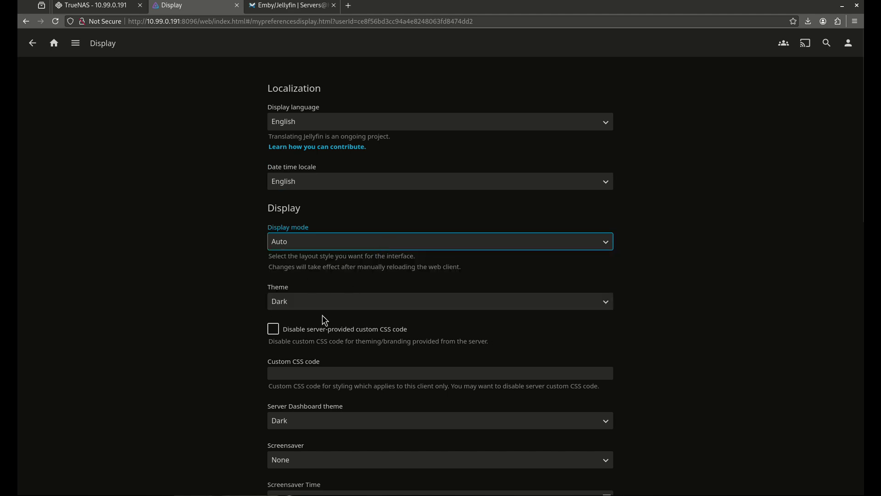
{"action": "left_click", "coordinate": [693, 324]}
{"action": "scroll", "coordinate": [689, 355], "scroll_direction": "down", "scroll_amount": 5}
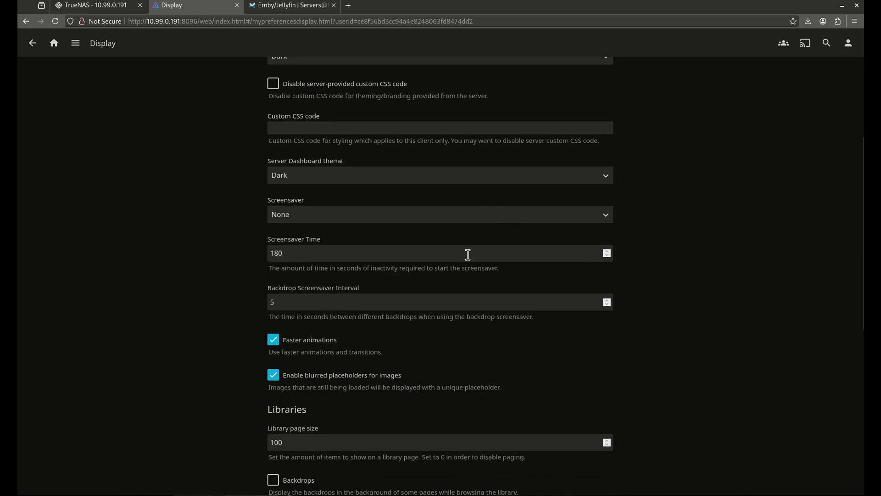
{"action": "scroll", "coordinate": [468, 252], "scroll_direction": "down", "scroll_amount": 1}
{"action": "scroll", "coordinate": [386, 300], "scroll_direction": "down", "scroll_amount": 2}
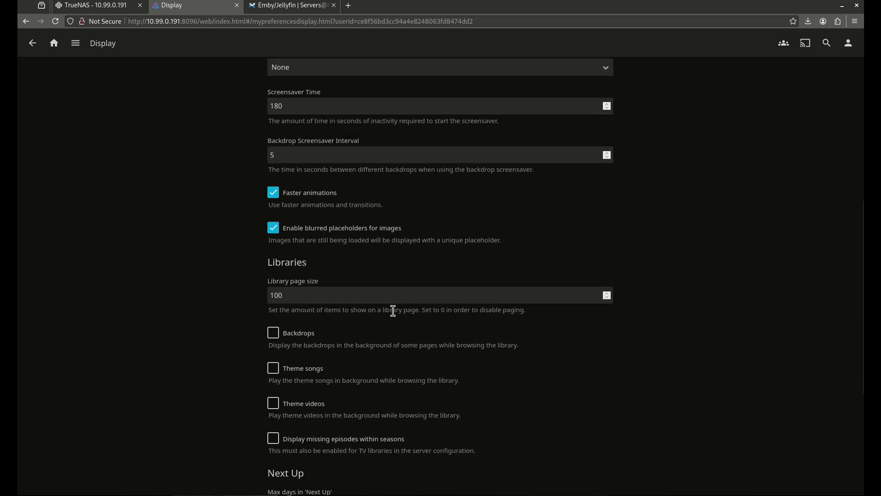
{"action": "scroll", "coordinate": [397, 326], "scroll_direction": "down", "scroll_amount": 1}
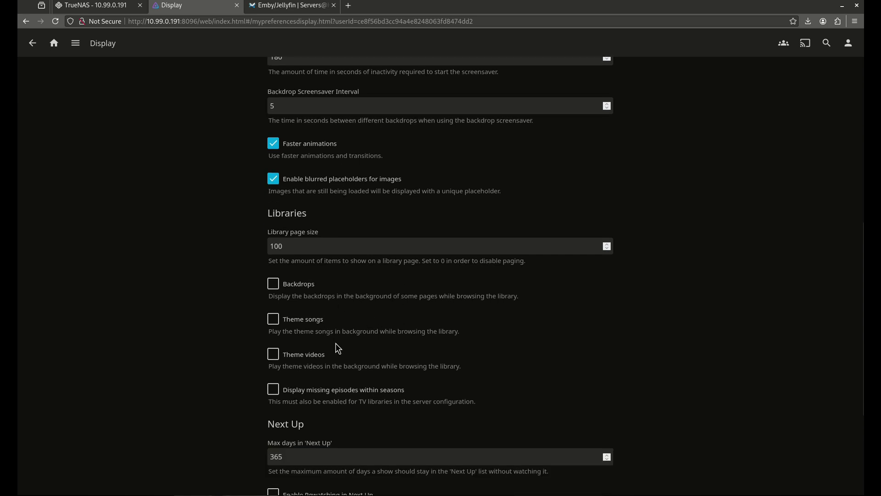
{"action": "scroll", "coordinate": [344, 342], "scroll_direction": "down", "scroll_amount": 4}
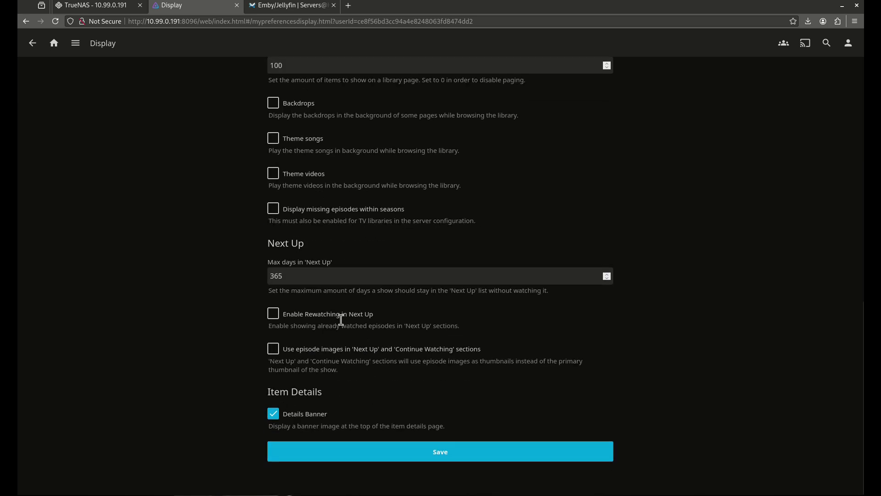
{"action": "double_click", "coordinate": [288, 277]}
{"action": "type", "text": "30"}
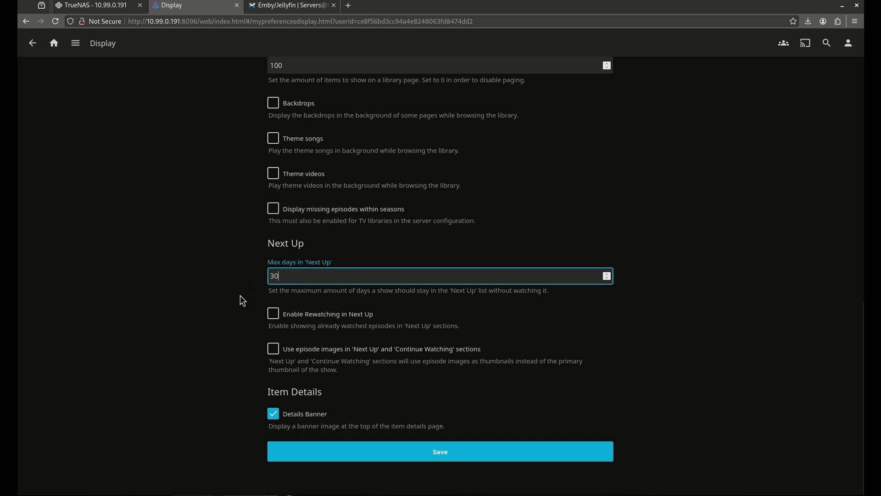
{"action": "left_click", "coordinate": [365, 453]}
{"action": "scroll", "coordinate": [202, 251], "scroll_direction": "up", "scroll_amount": 5}
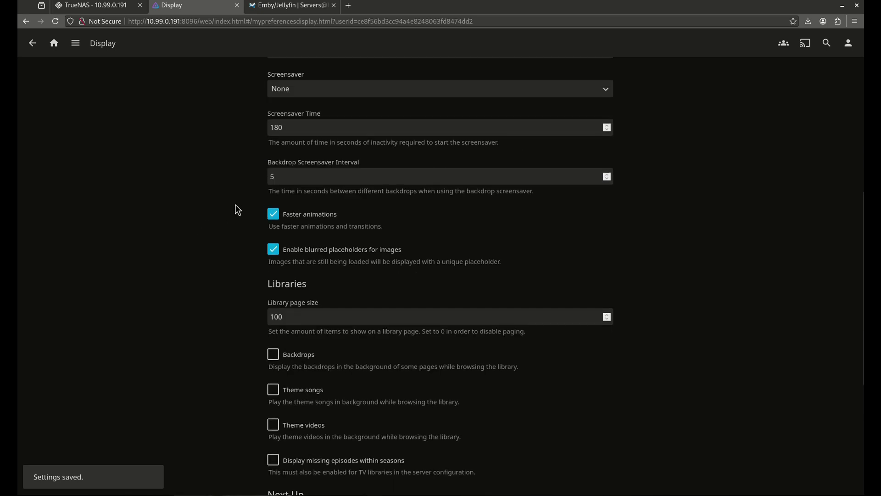
{"action": "scroll", "coordinate": [246, 189], "scroll_direction": "up", "scroll_amount": 6}
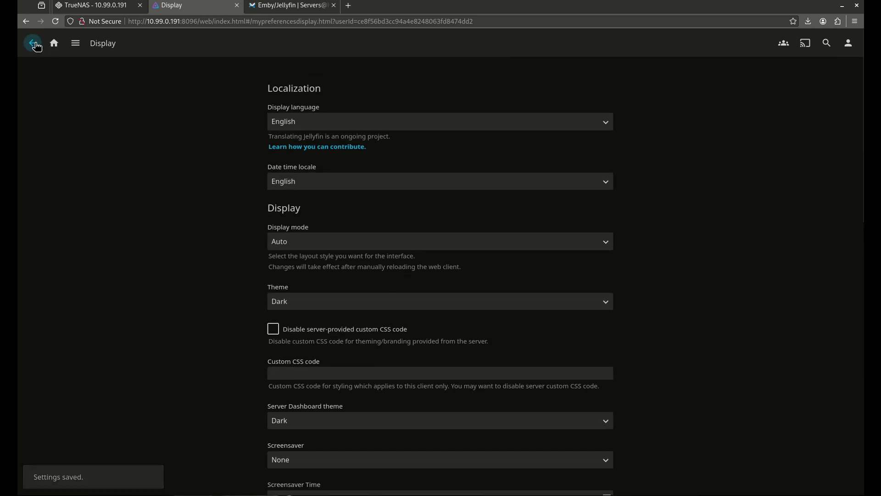
{"action": "left_click", "coordinate": [36, 47]}
- In Home screen preferences, set sections 3, 4 and 5 to None
{"action": "left_click", "coordinate": [310, 193]}
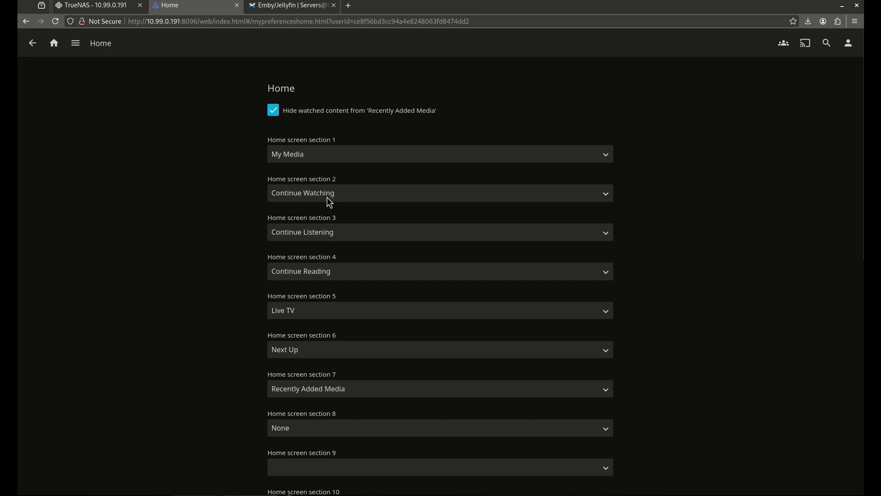
{"action": "scroll", "coordinate": [415, 269], "scroll_direction": "down", "scroll_amount": 8}
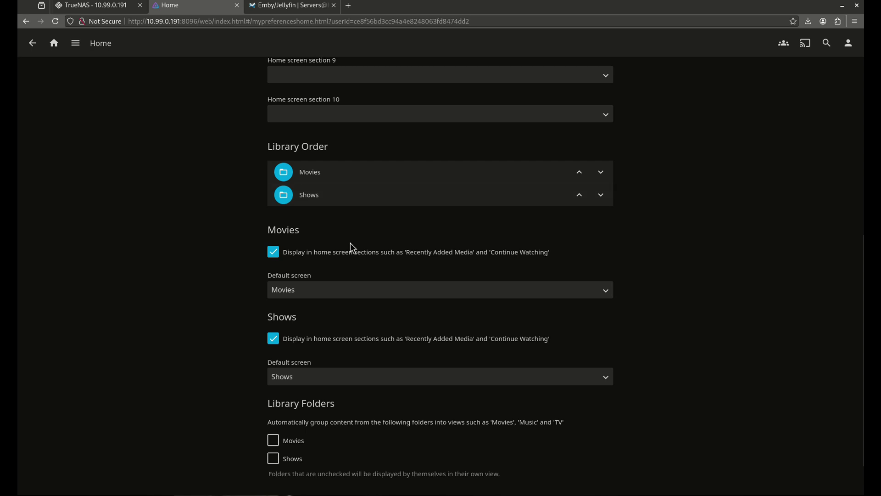
{"action": "scroll", "coordinate": [363, 197], "scroll_direction": "up", "scroll_amount": 5}
{"action": "scroll", "coordinate": [372, 187], "scroll_direction": "up", "scroll_amount": 3}
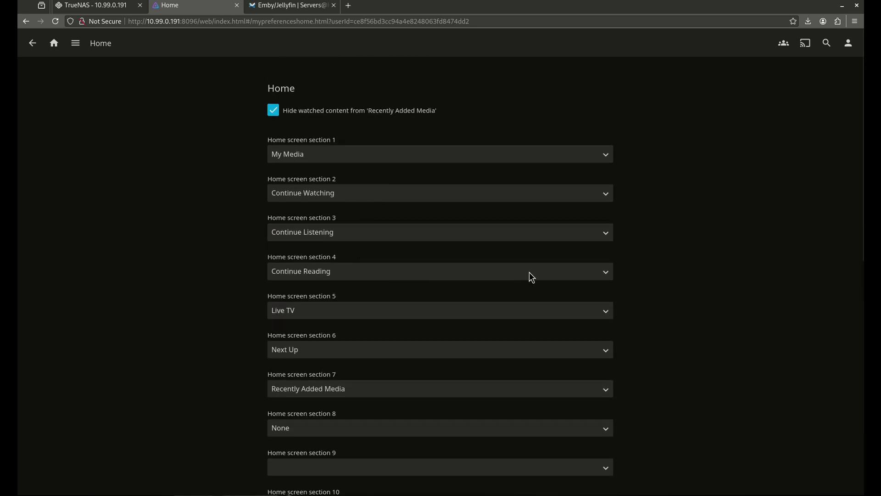
{"action": "left_click", "coordinate": [605, 277]}
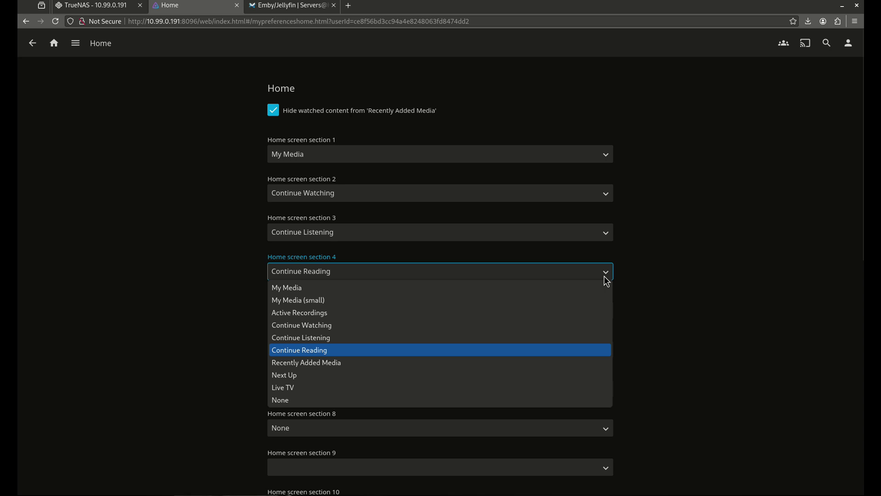
{"action": "left_click", "coordinate": [293, 401]}
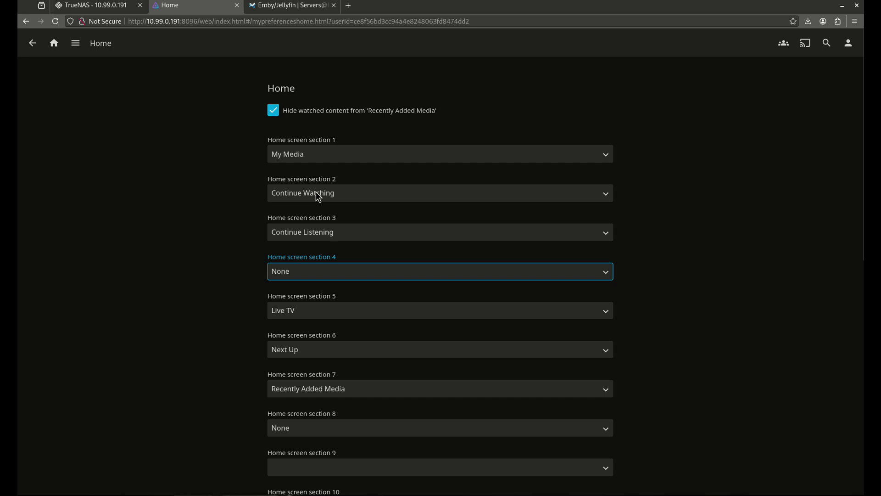
{"action": "left_click", "coordinate": [402, 238]}
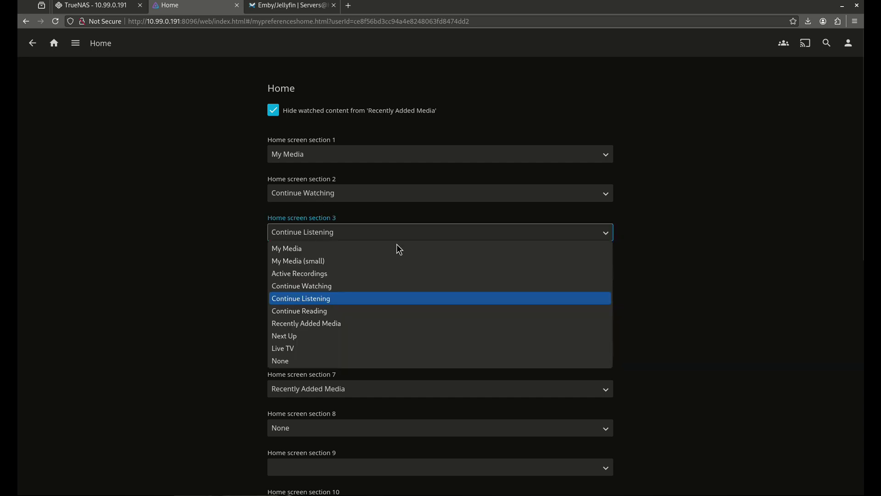
{"action": "left_click", "coordinate": [318, 362]}
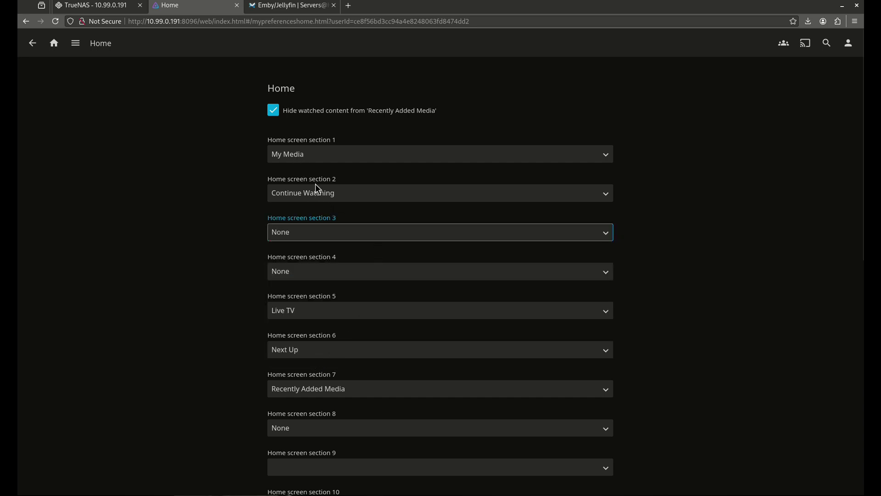
{"action": "left_click", "coordinate": [318, 313]}
{"action": "left_click", "coordinate": [344, 446]}
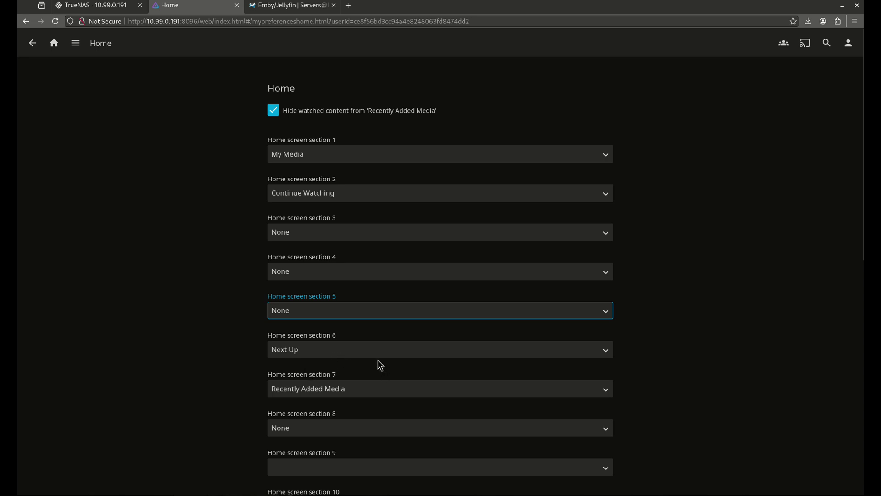
- Set section 3 to Recently Added Media, section 7 to None, and save
{"action": "left_click", "coordinate": [319, 235]}
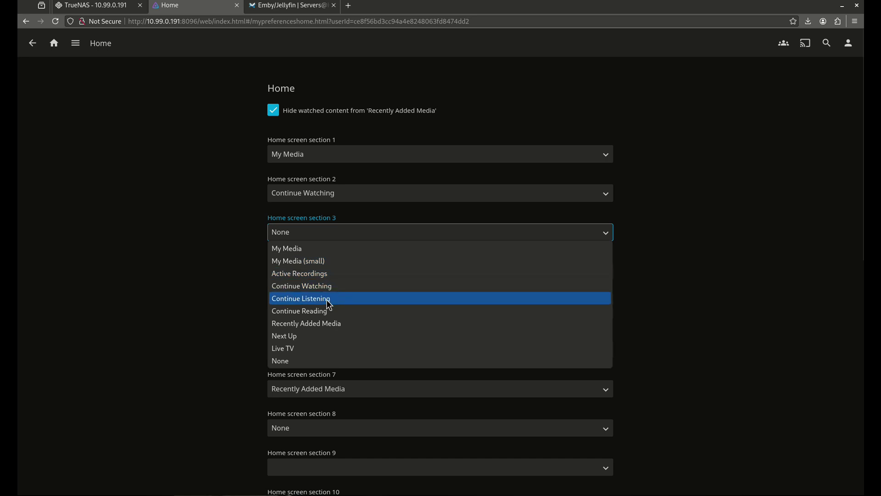
{"action": "left_click", "coordinate": [327, 324]}
{"action": "left_click", "coordinate": [310, 388]}
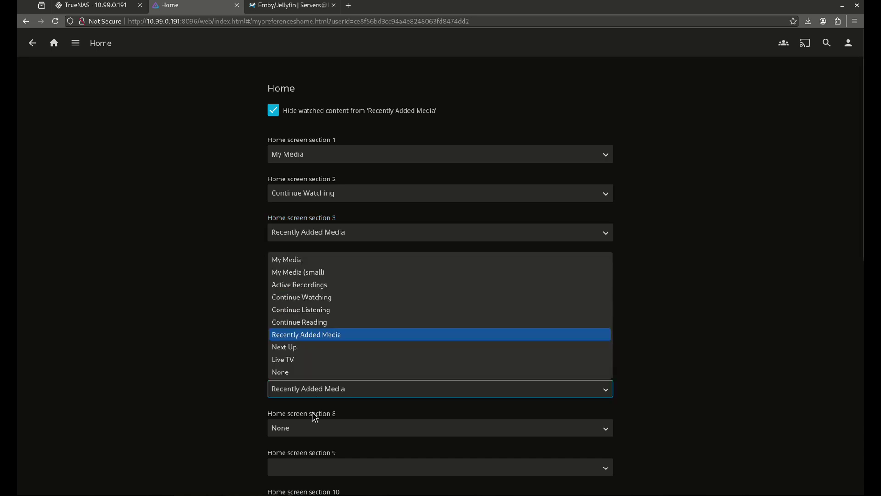
{"action": "left_click", "coordinate": [300, 374]}
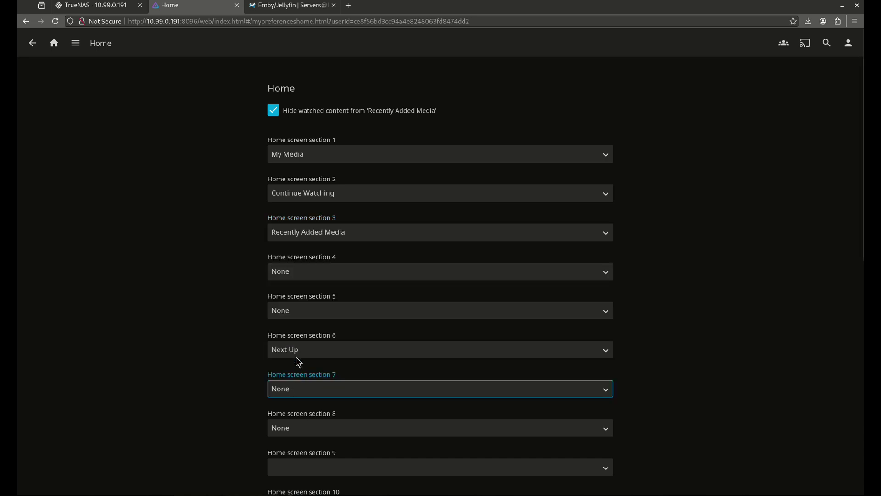
{"action": "left_click", "coordinate": [754, 345]}
{"action": "scroll", "coordinate": [626, 317], "scroll_direction": "down", "scroll_amount": 4}
{"action": "scroll", "coordinate": [457, 319], "scroll_direction": "down", "scroll_amount": 2}
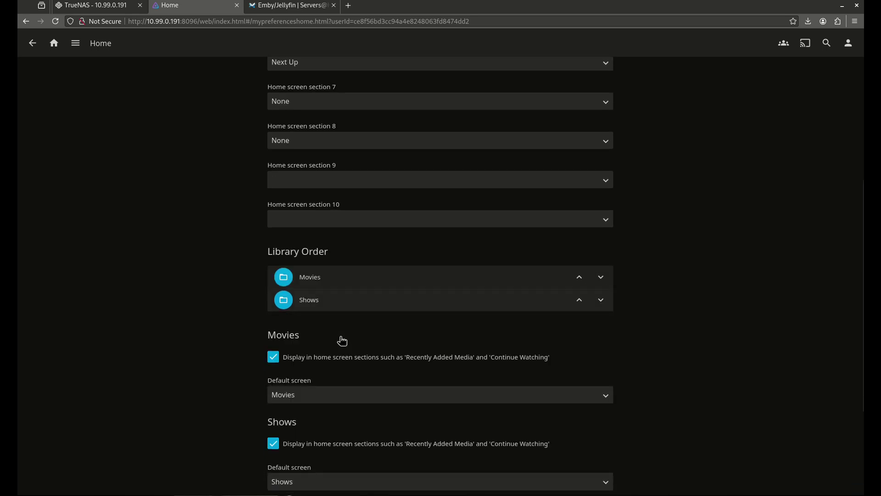
{"action": "scroll", "coordinate": [335, 302], "scroll_direction": "down", "scroll_amount": 2}
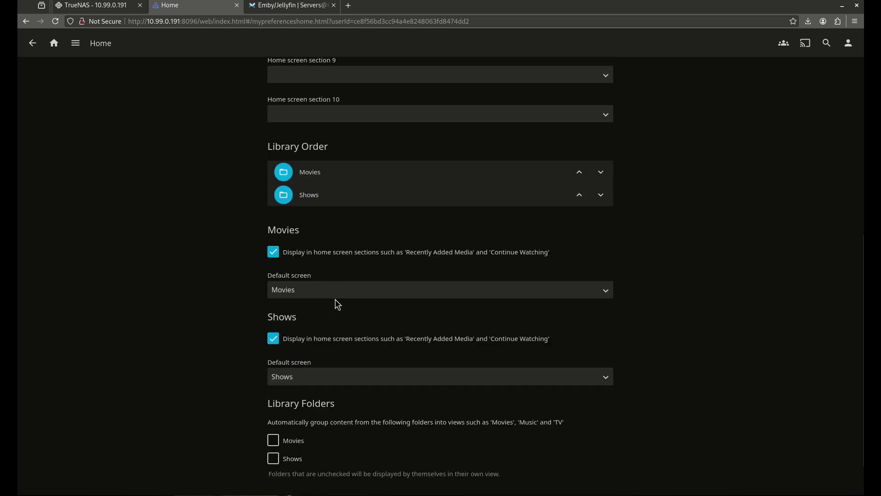
{"action": "scroll", "coordinate": [334, 301], "scroll_direction": "down", "scroll_amount": 1}
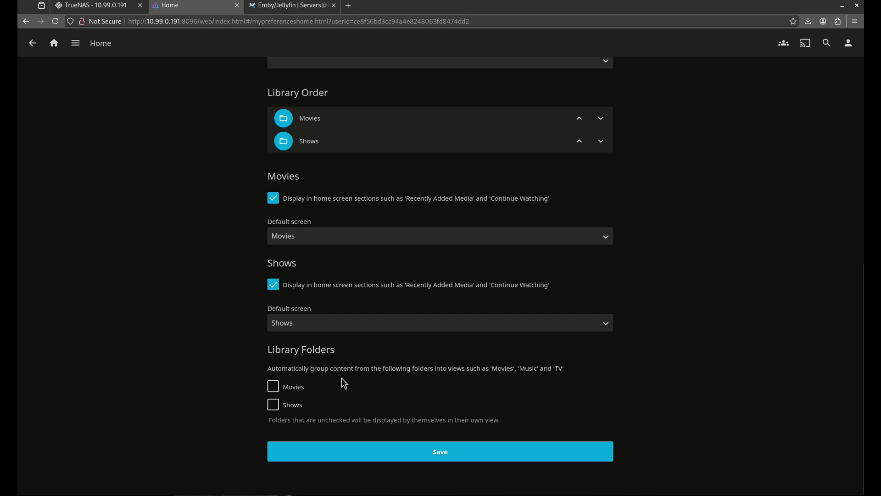
{"action": "left_click", "coordinate": [434, 444]}
{"action": "scroll", "coordinate": [256, 281], "scroll_direction": "up", "scroll_amount": 8}
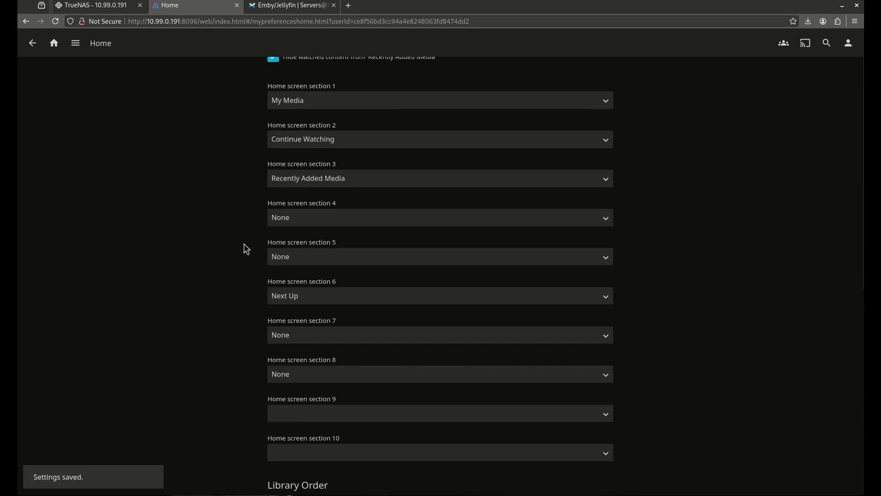
{"action": "scroll", "coordinate": [234, 225], "scroll_direction": "up", "scroll_amount": 1}
- In Playback preferences, set home network quality to 120 Mbps and keep transcoding resolution at Auto
{"action": "left_click", "coordinate": [34, 43]}
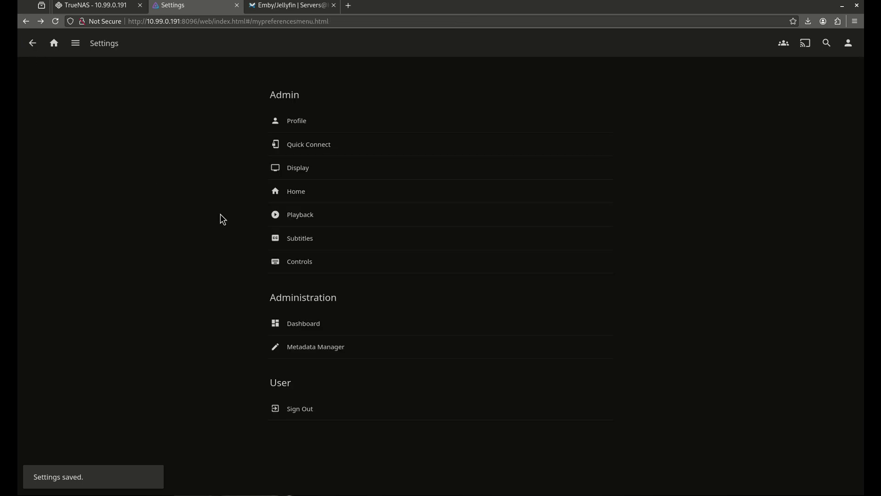
{"action": "left_click", "coordinate": [352, 218]}
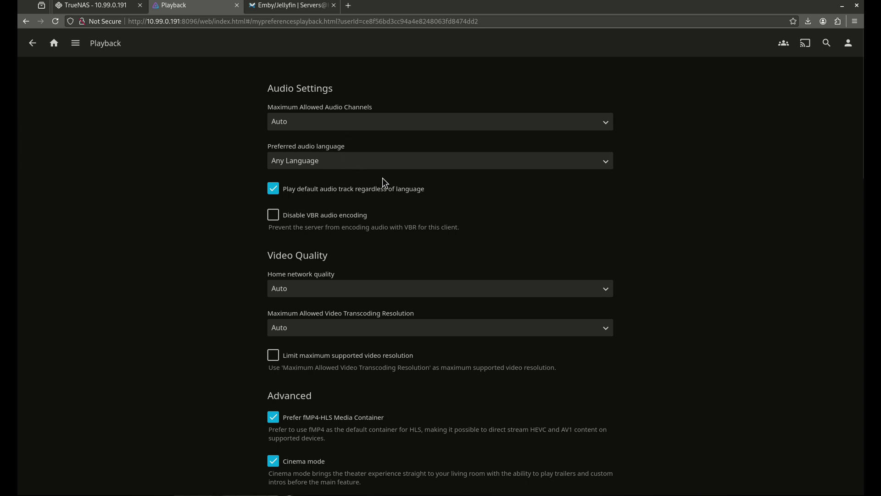
{"action": "scroll", "coordinate": [380, 229], "scroll_direction": "down", "scroll_amount": 1}
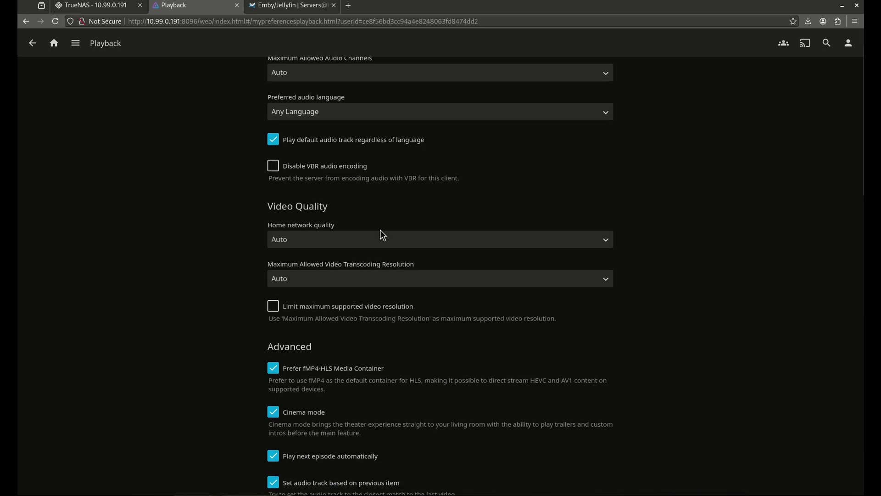
{"action": "left_click", "coordinate": [343, 243]}
{"action": "left_click", "coordinate": [328, 266]}
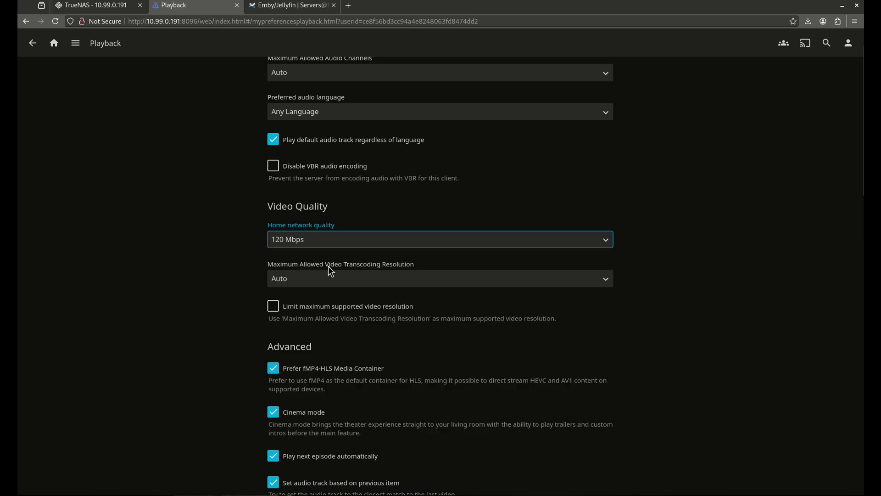
{"action": "left_click", "coordinate": [366, 282]}
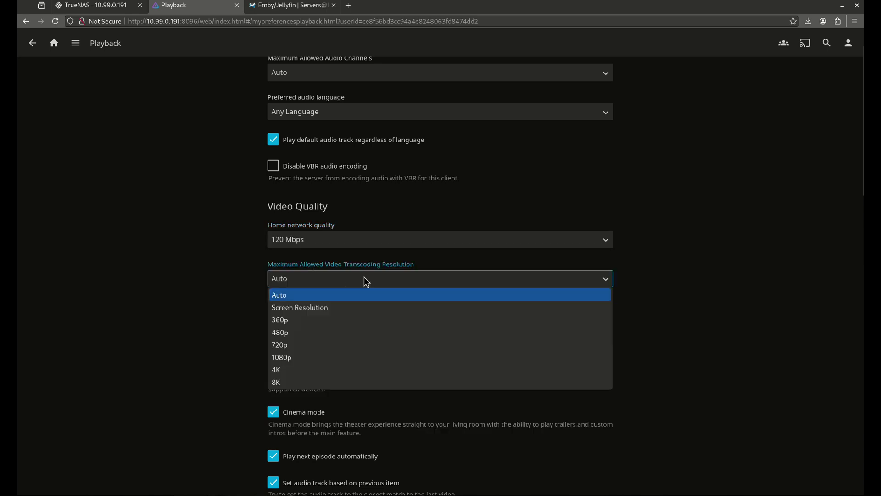
{"action": "left_click", "coordinate": [329, 281]}
{"action": "left_click", "coordinate": [329, 281]}
{"action": "left_click", "coordinate": [330, 280]}
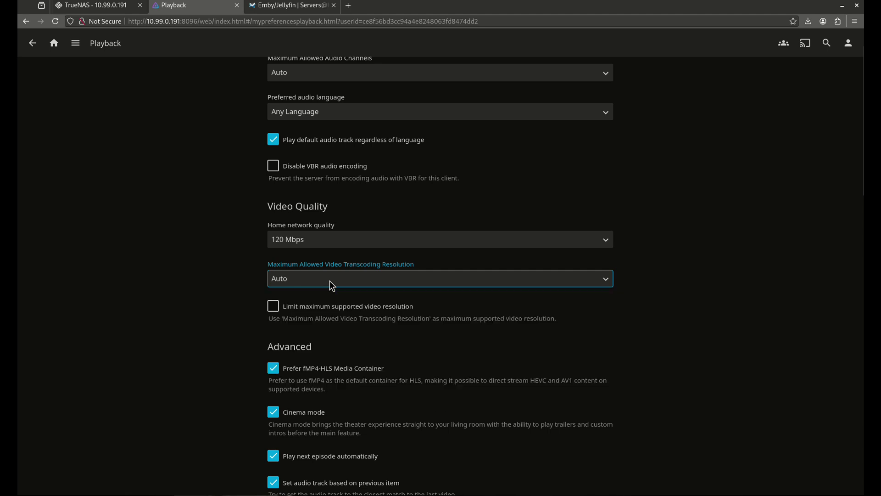
{"action": "left_click", "coordinate": [403, 339]}
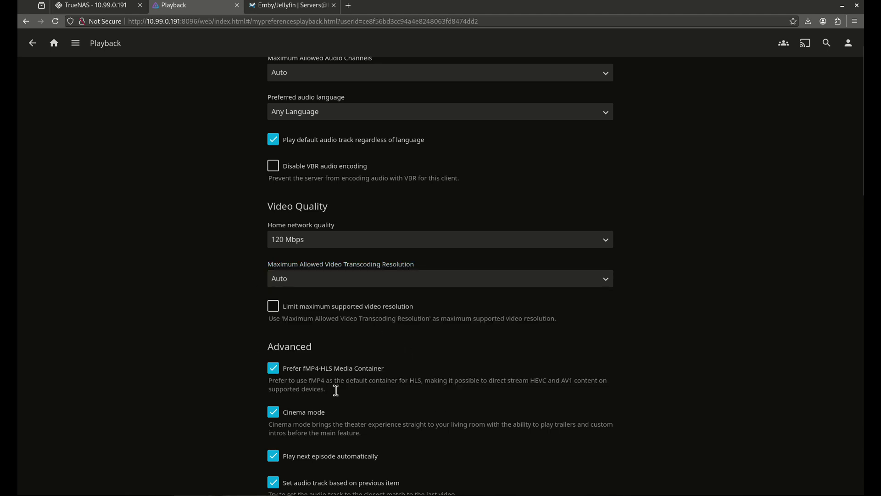
- Leave TrueHD audio support turned off
{"action": "scroll", "coordinate": [320, 329], "scroll_direction": "down", "scroll_amount": 2}
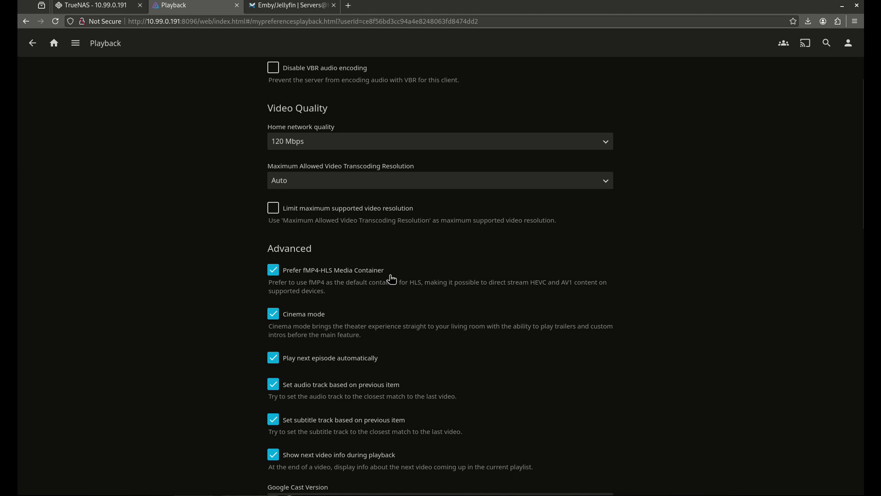
{"action": "scroll", "coordinate": [346, 306], "scroll_direction": "down", "scroll_amount": 5}
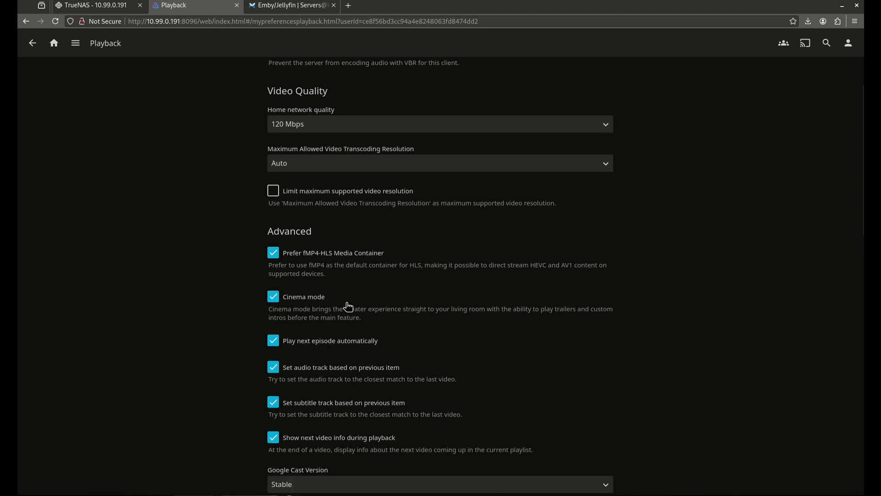
{"action": "scroll", "coordinate": [316, 266], "scroll_direction": "down", "scroll_amount": 5}
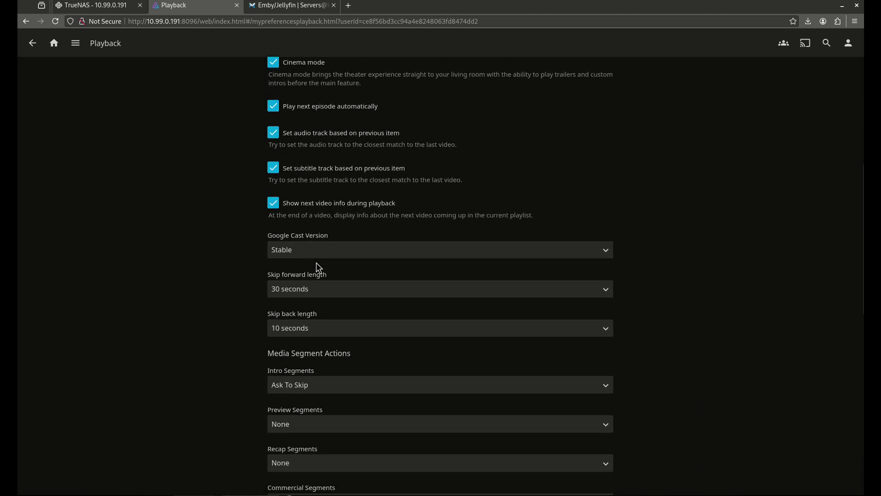
{"action": "scroll", "coordinate": [333, 352], "scroll_direction": "down", "scroll_amount": 1}
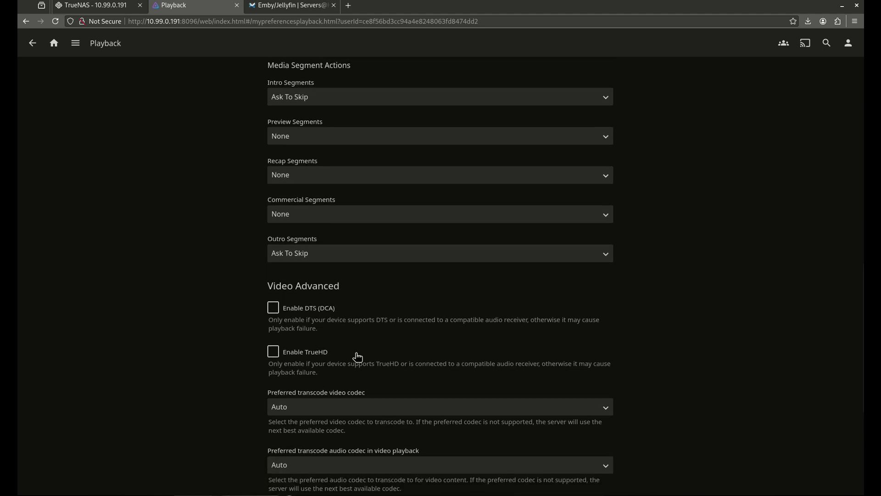
{"action": "left_click", "coordinate": [303, 357]}
{"action": "left_click", "coordinate": [305, 358]}
- Keep the preferred transcode video and audio codecs at Auto and save the playback preferences
{"action": "scroll", "coordinate": [361, 349], "scroll_direction": "down", "scroll_amount": 3}
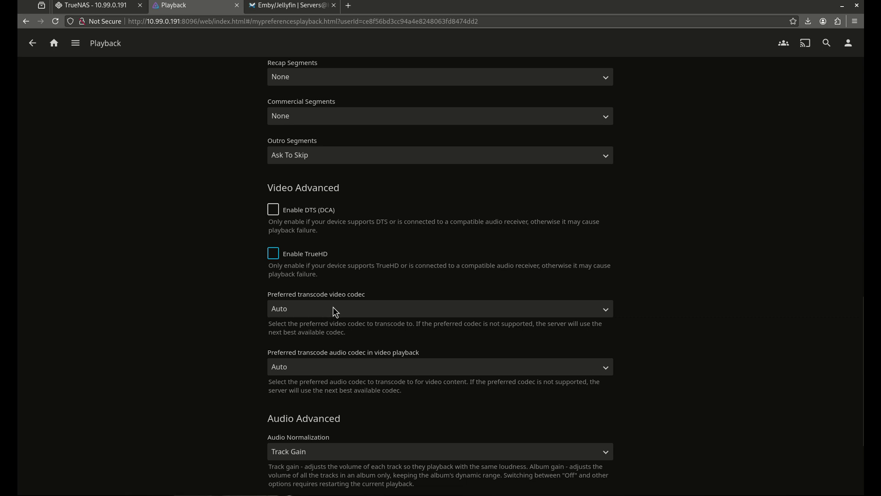
{"action": "left_click", "coordinate": [332, 307]}
{"action": "left_click", "coordinate": [332, 307]}
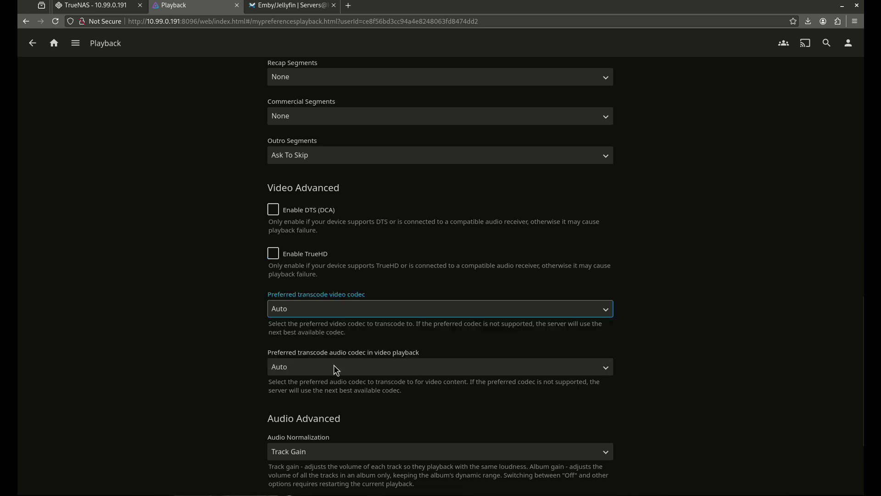
{"action": "left_click", "coordinate": [334, 366]}
{"action": "left_click", "coordinate": [335, 366]}
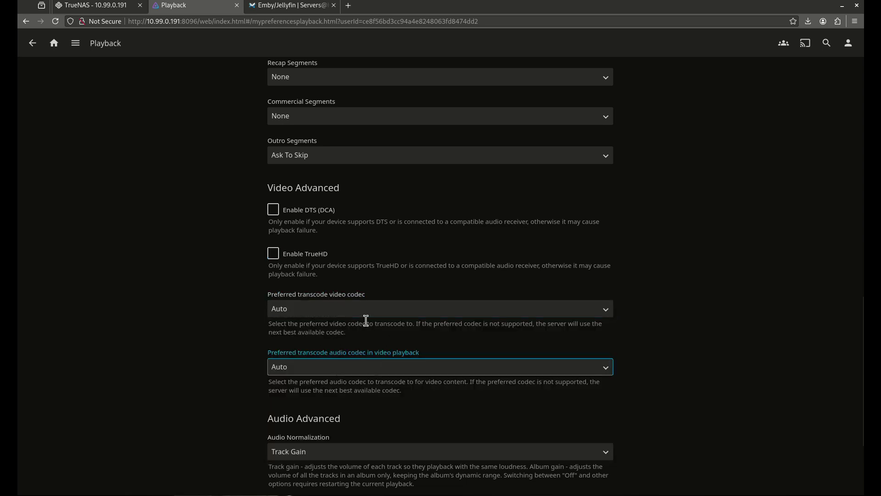
{"action": "scroll", "coordinate": [363, 335], "scroll_direction": "down", "scroll_amount": 3}
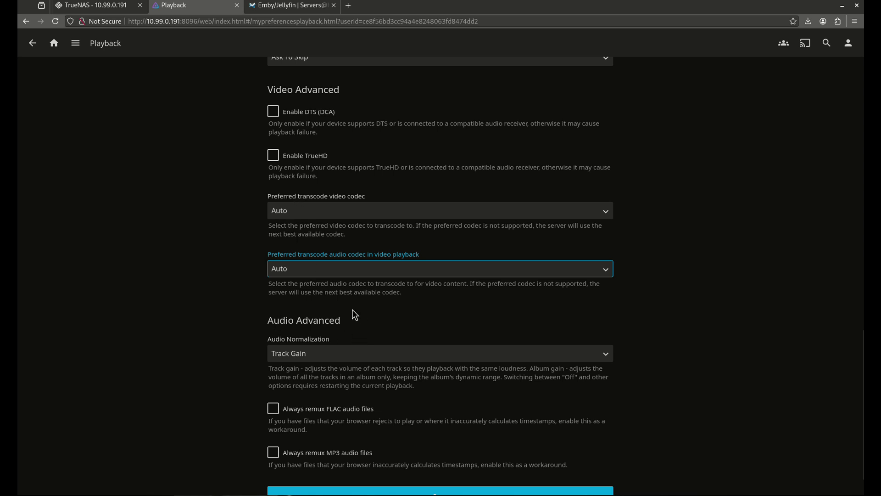
{"action": "scroll", "coordinate": [353, 351], "scroll_direction": "down", "scroll_amount": 1}
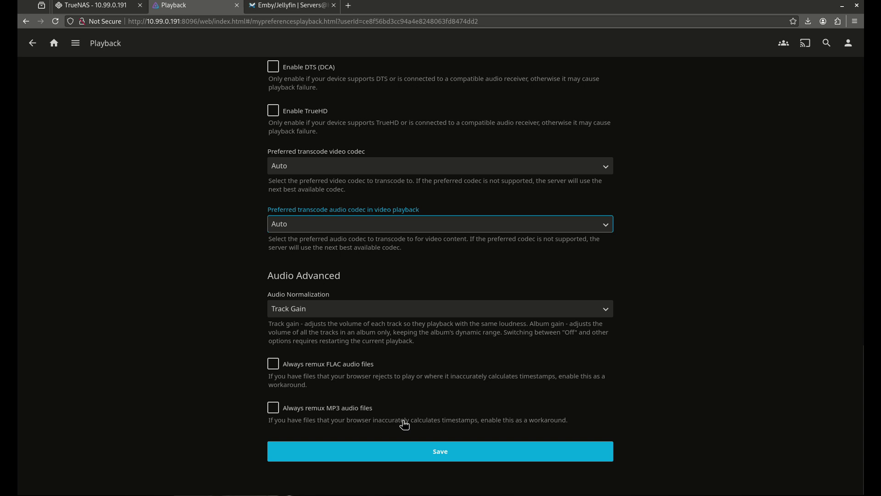
{"action": "left_click", "coordinate": [415, 450]}
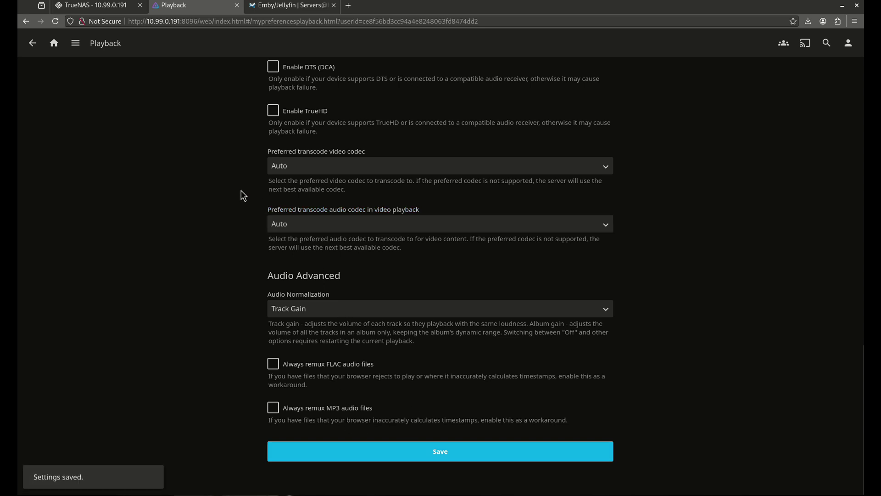
{"action": "left_click", "coordinate": [32, 43]}
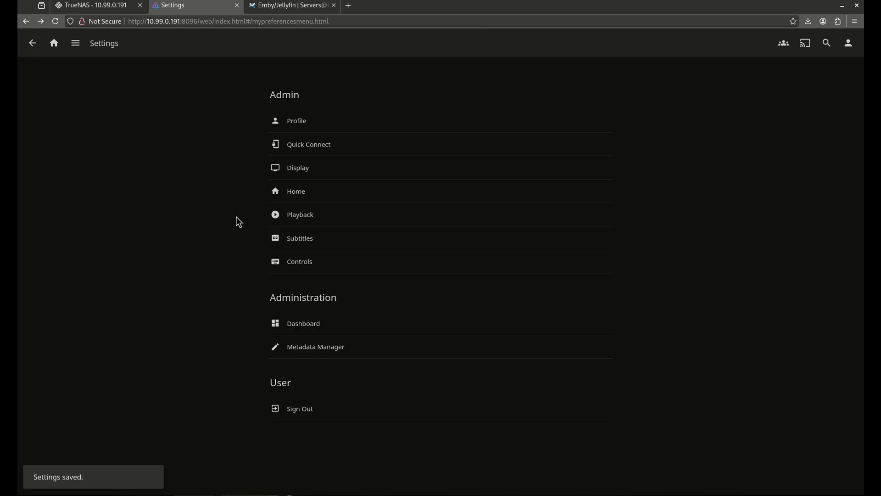
- Scroll through the Subtitles preferences without changing anything and return to settings
{"action": "left_click", "coordinate": [325, 231]}
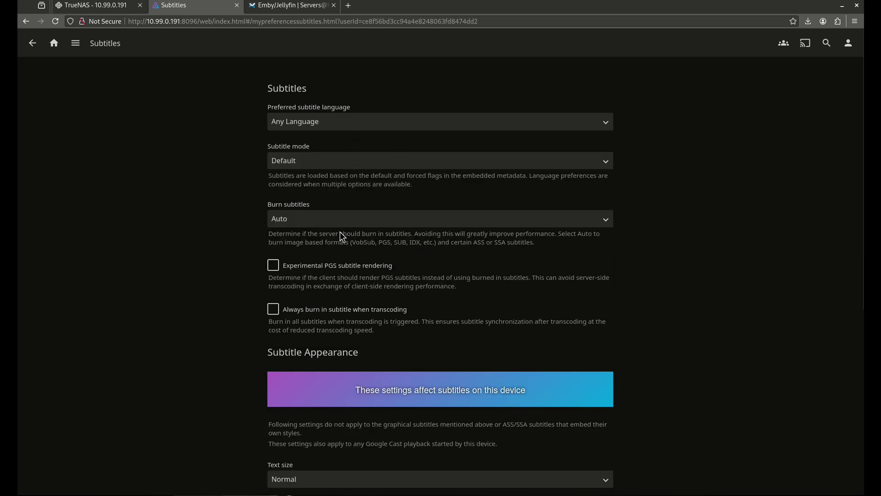
{"action": "scroll", "coordinate": [385, 257], "scroll_direction": "down", "scroll_amount": 2}
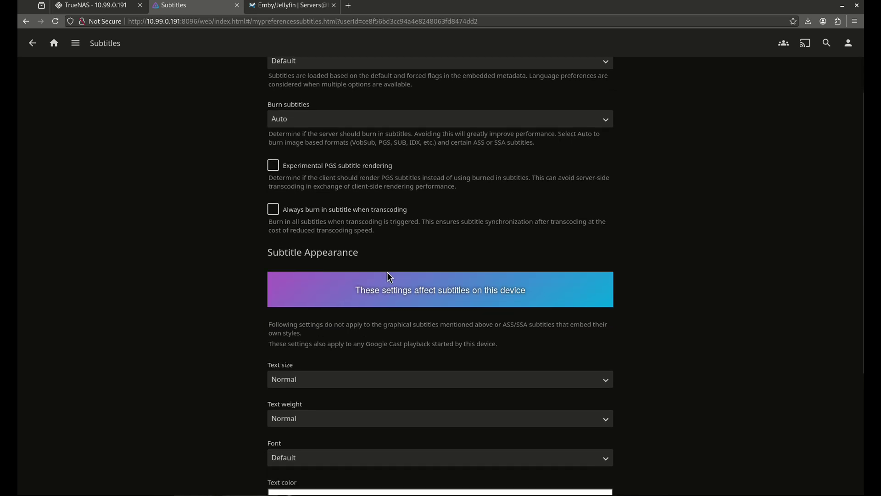
{"action": "scroll", "coordinate": [387, 274], "scroll_direction": "down", "scroll_amount": 4}
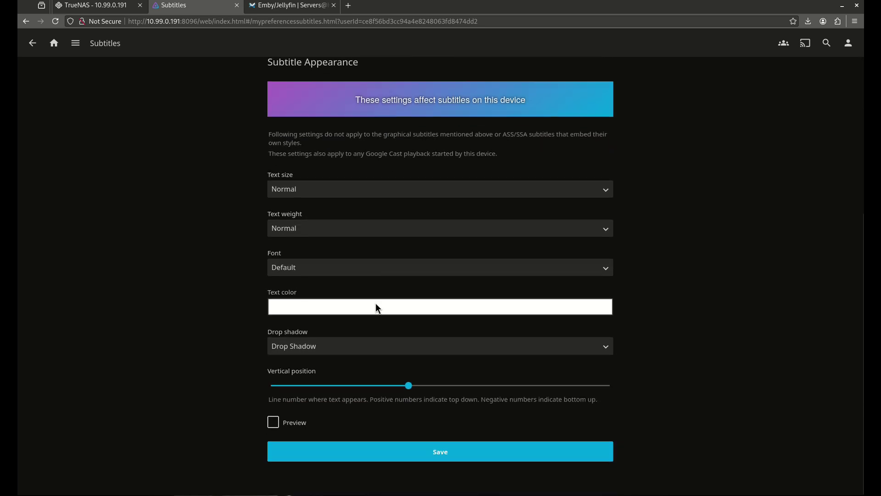
{"action": "scroll", "coordinate": [298, 241], "scroll_direction": "up", "scroll_amount": 5}
{"action": "left_click", "coordinate": [32, 42]}
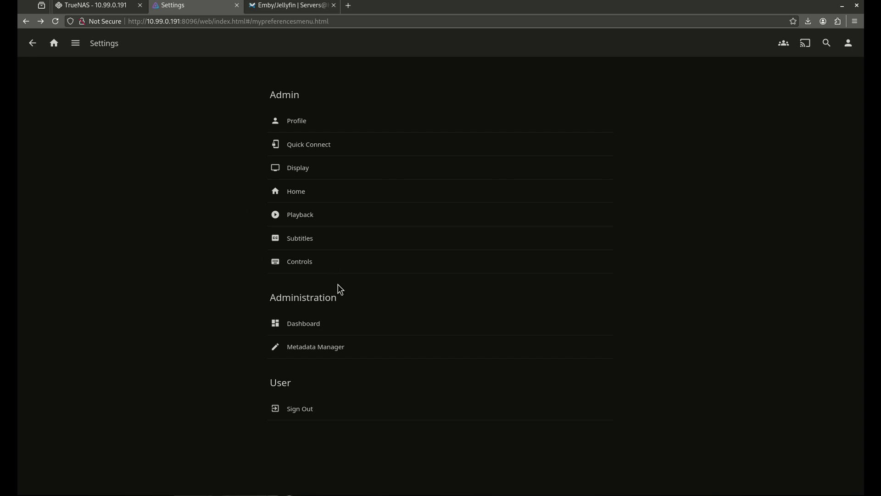
- Glance at the Controls preferences, then go to the administration Dashboard
{"action": "left_click", "coordinate": [334, 270]}
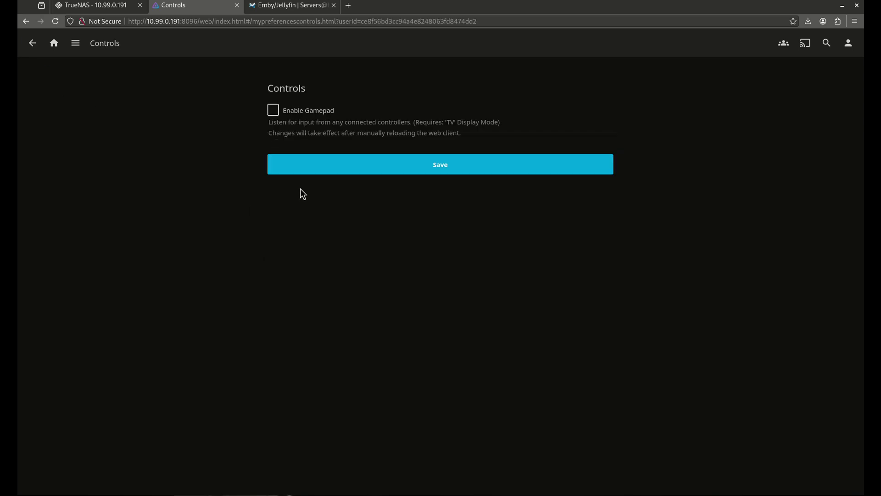
{"action": "left_click", "coordinate": [24, 42]}
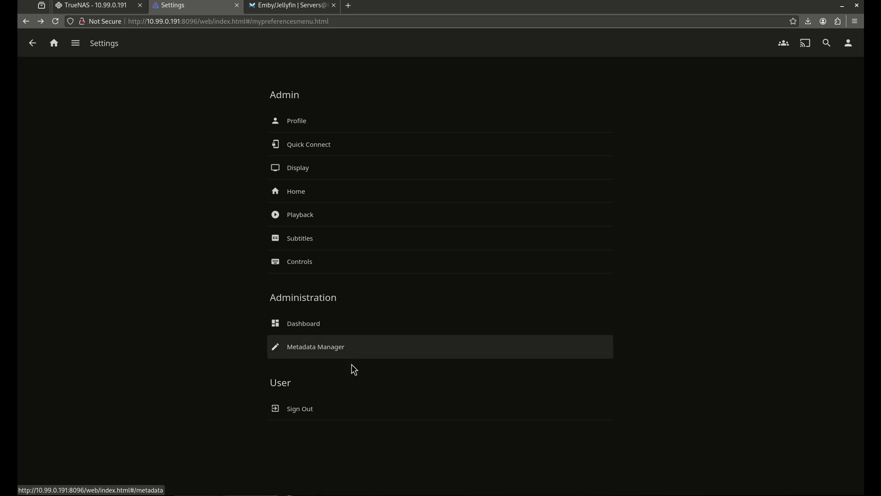
{"action": "left_click", "coordinate": [307, 329]}
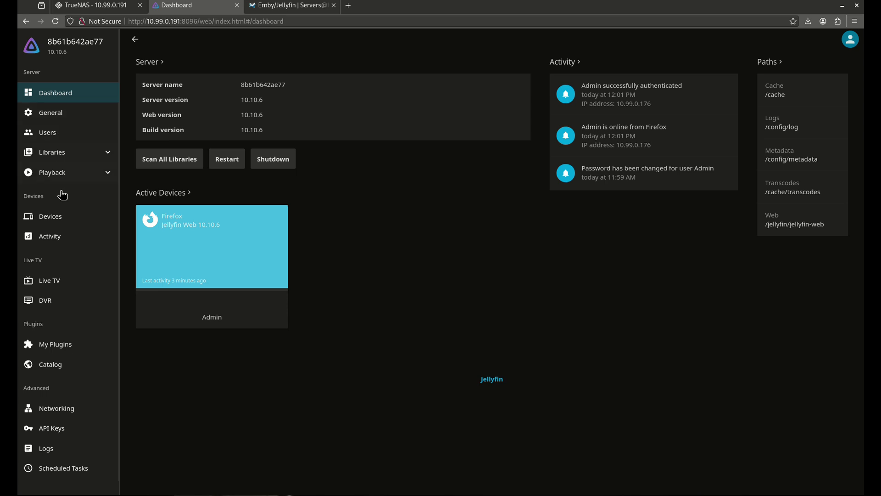
- Go to the dashboard's installed Plugins and then the plugin Catalog
{"action": "scroll", "coordinate": [83, 271], "scroll_direction": "down", "scroll_amount": 1}
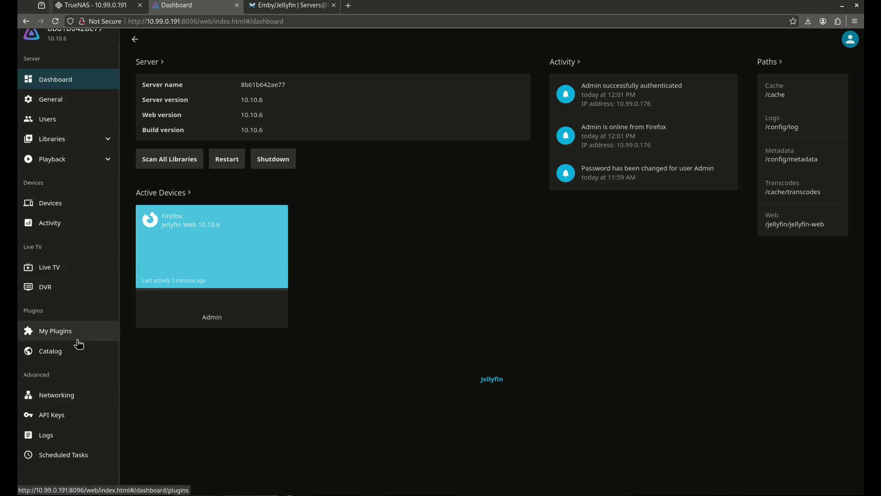
{"action": "left_click", "coordinate": [57, 331]}
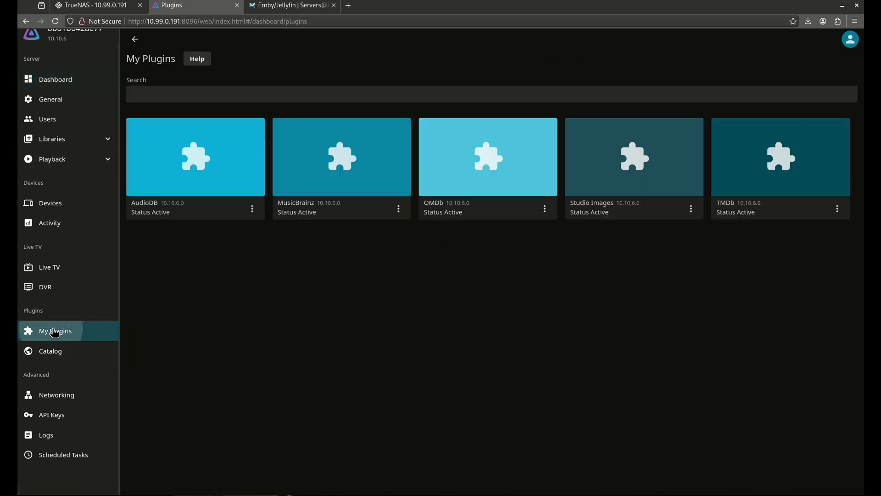
{"action": "left_click", "coordinate": [84, 351]}
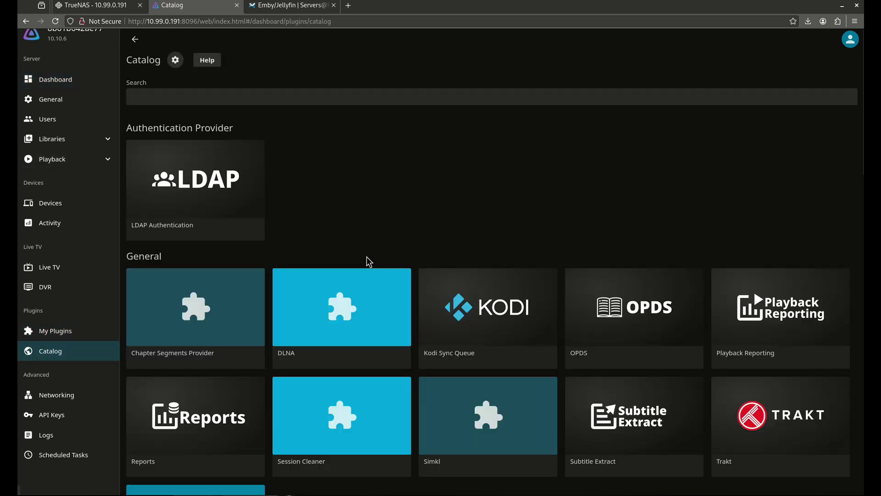
- Scroll the Catalog to Notifications and open the not-yet-installed Webhook plugin page
{"action": "scroll", "coordinate": [337, 197], "scroll_direction": "down", "scroll_amount": 5}
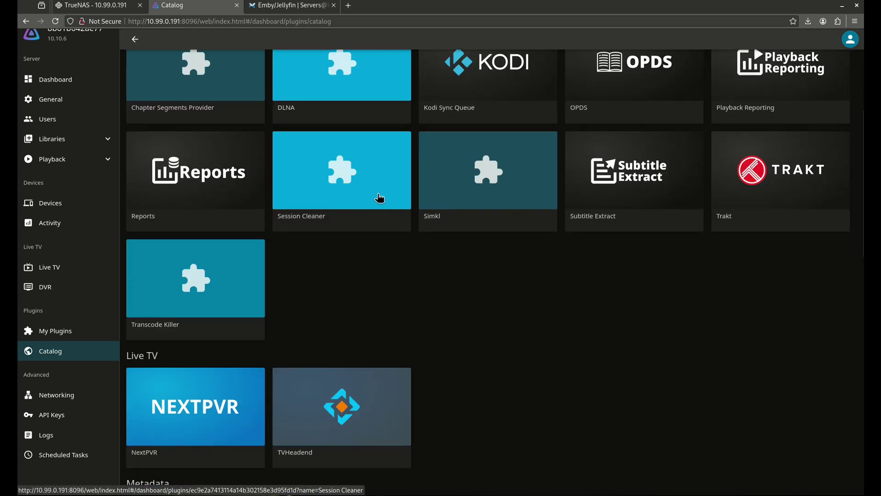
{"action": "scroll", "coordinate": [379, 199], "scroll_direction": "down", "scroll_amount": 7}
{"action": "scroll", "coordinate": [244, 173], "scroll_direction": "down", "scroll_amount": 4}
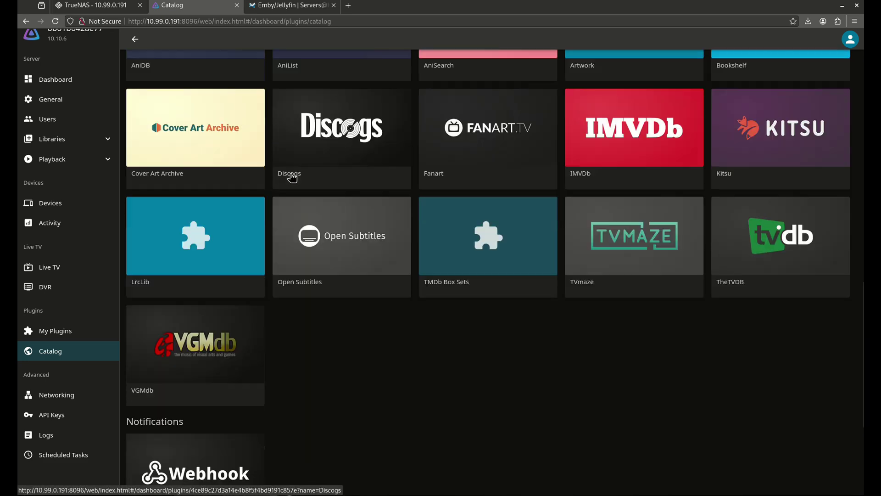
{"action": "scroll", "coordinate": [294, 178], "scroll_direction": "down", "scroll_amount": 4}
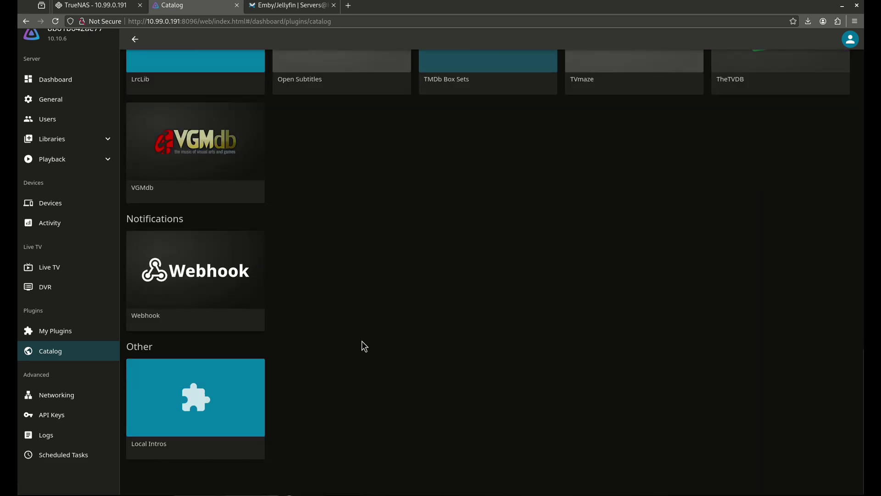
{"action": "scroll", "coordinate": [362, 346], "scroll_direction": "up", "scroll_amount": 10}
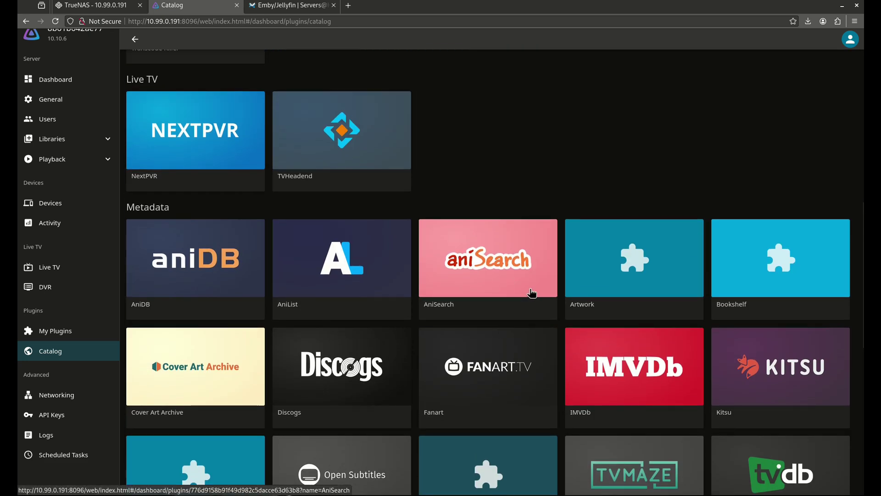
{"action": "scroll", "coordinate": [532, 293], "scroll_direction": "up", "scroll_amount": 8}
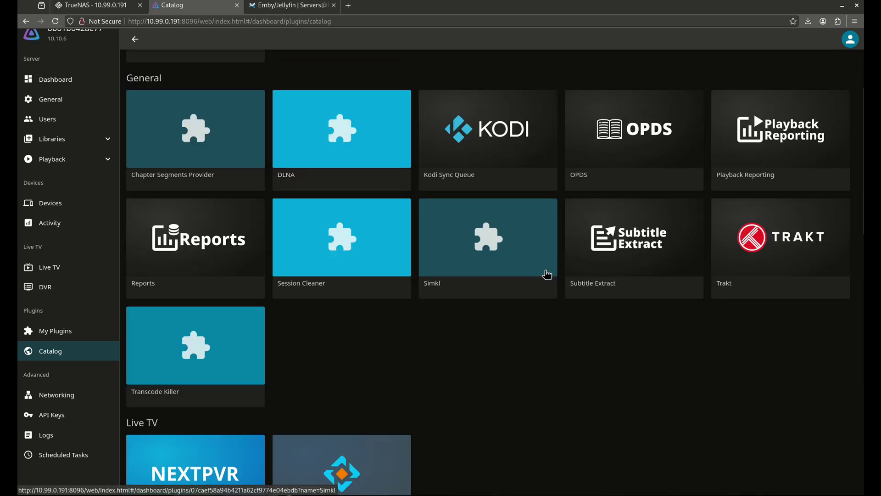
{"action": "scroll", "coordinate": [320, 256], "scroll_direction": "up", "scroll_amount": 4}
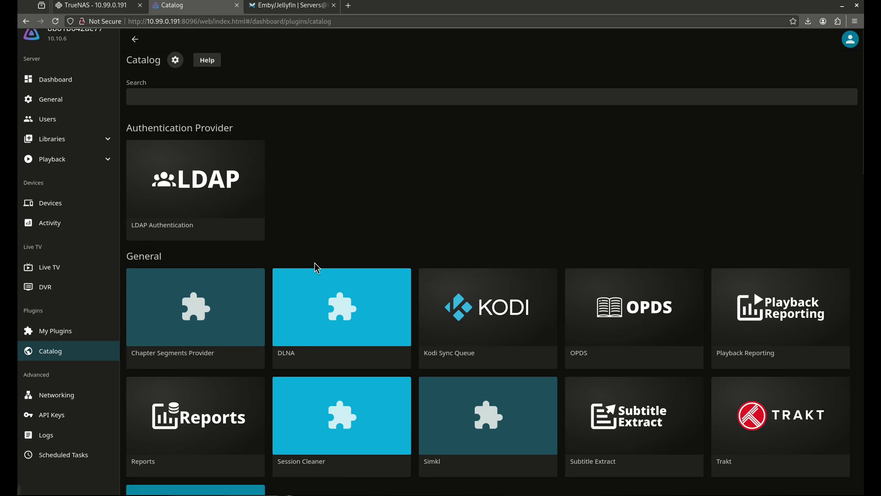
{"action": "scroll", "coordinate": [239, 257], "scroll_direction": "down", "scroll_amount": 10}
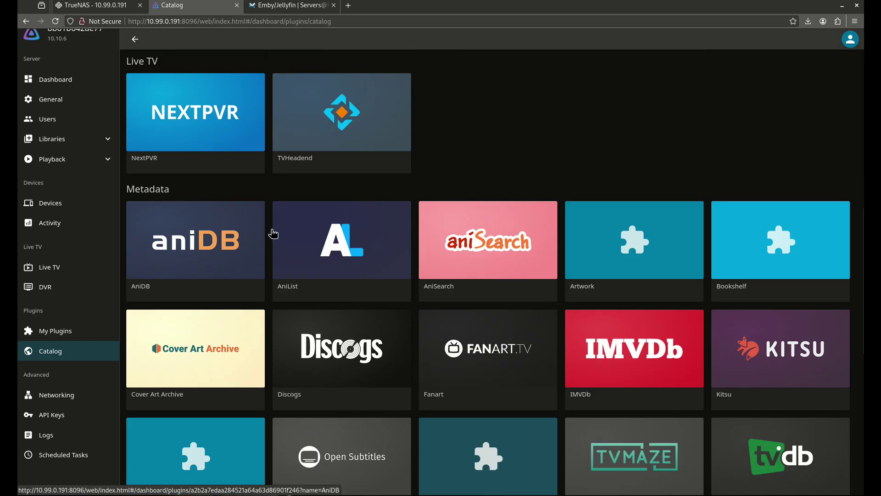
{"action": "scroll", "coordinate": [233, 262], "scroll_direction": "down", "scroll_amount": 6}
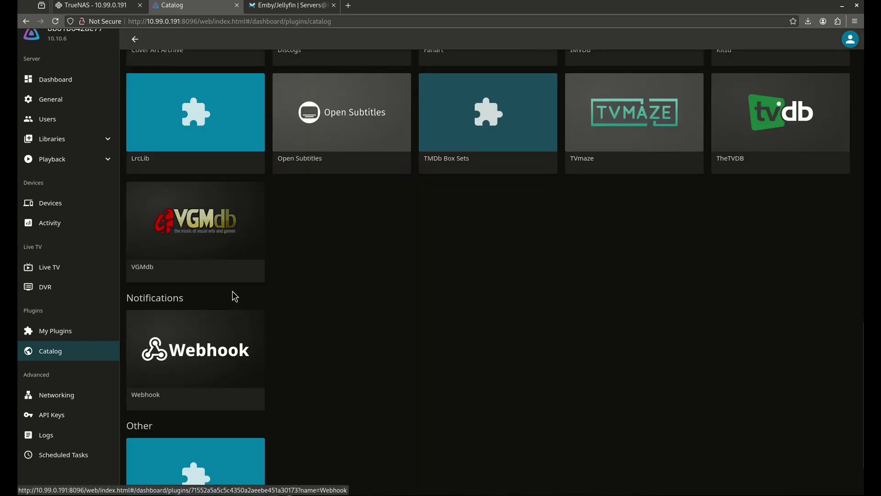
{"action": "left_click", "coordinate": [227, 278]}
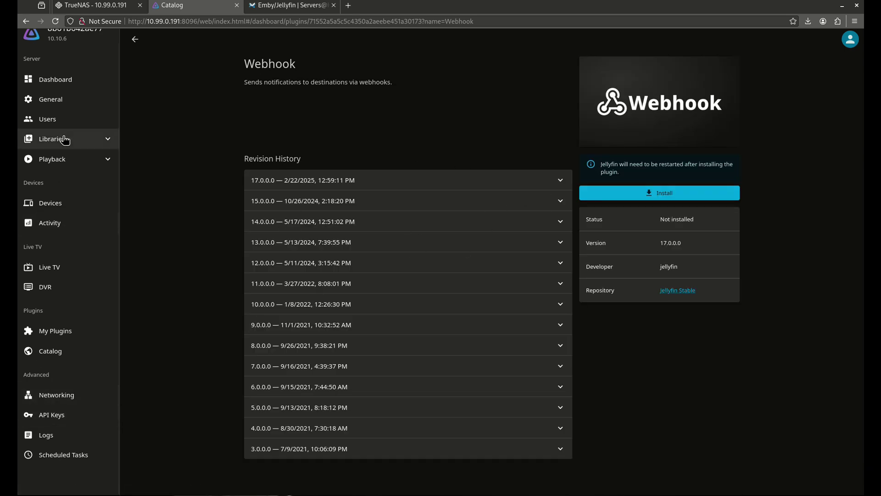
{"action": "left_click", "coordinate": [68, 159]}
- On the Transcoding page, try Nvidia NVENC, then switch hardware acceleration to Intel QuickSync (QSV)
{"action": "left_click", "coordinate": [69, 178]}
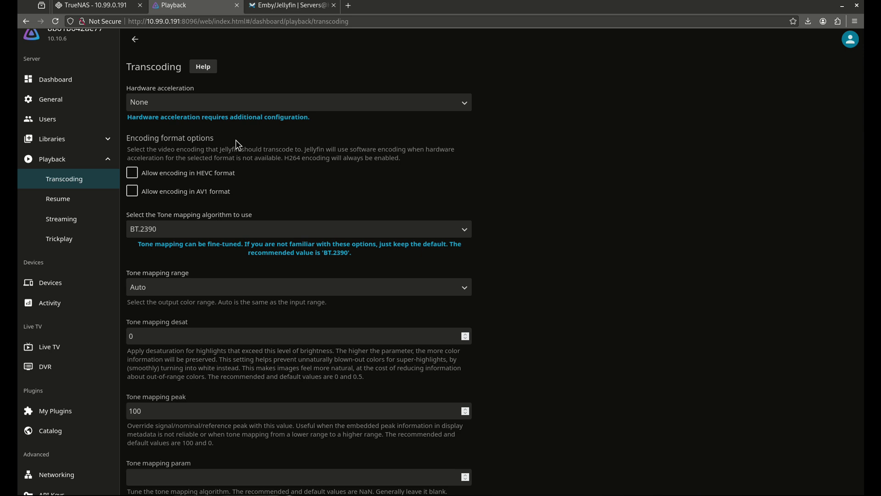
{"action": "left_click", "coordinate": [316, 98]}
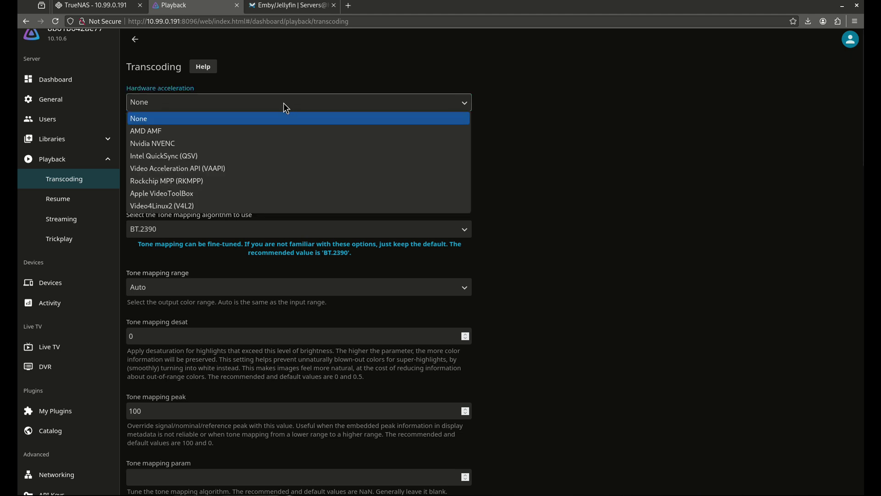
{"action": "left_click", "coordinate": [174, 142]}
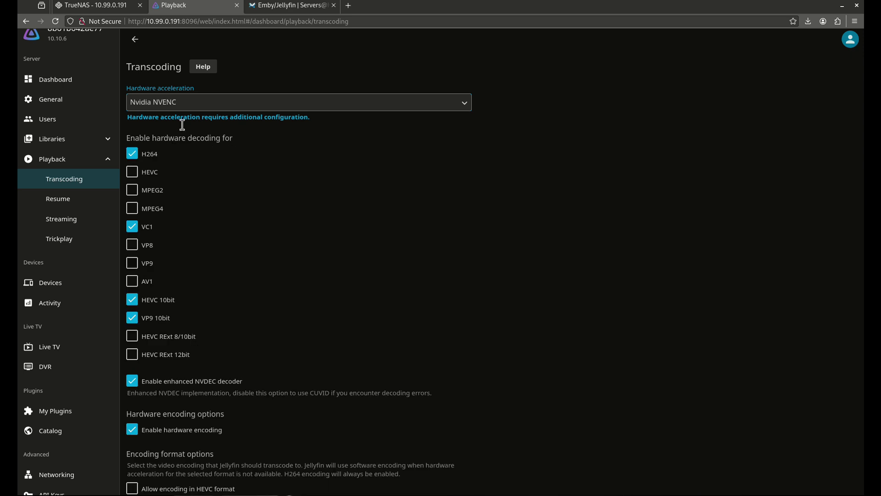
{"action": "left_click", "coordinate": [186, 103]}
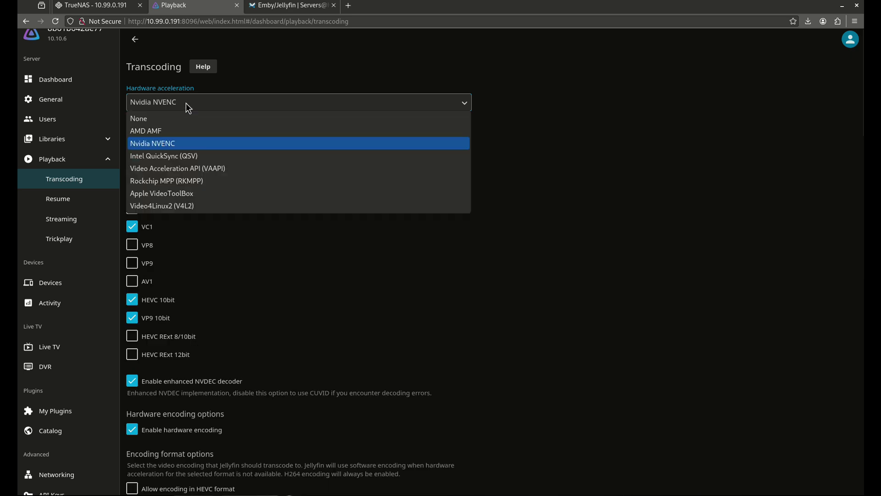
{"action": "left_click", "coordinate": [190, 156]}
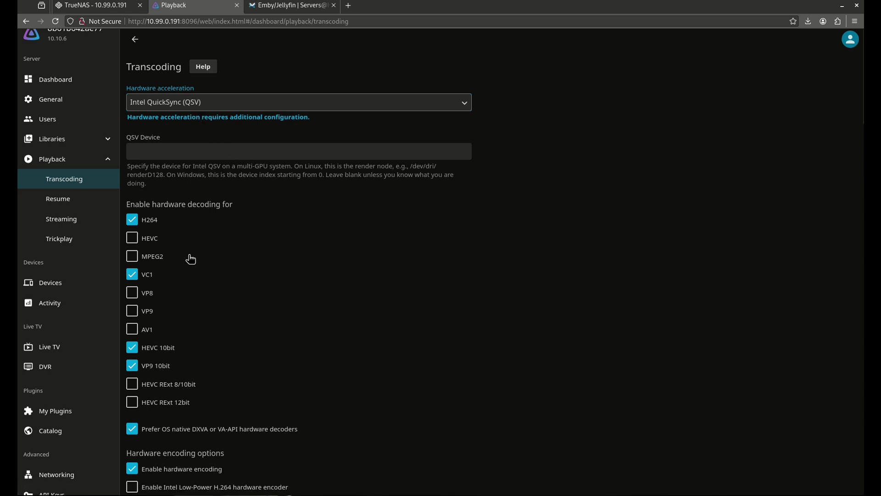
- Leave HEVC and MPEG2 decoding off, settle on QSV, and select the QSV Device field
{"action": "left_click", "coordinate": [151, 239]}
{"action": "left_click", "coordinate": [154, 256]}
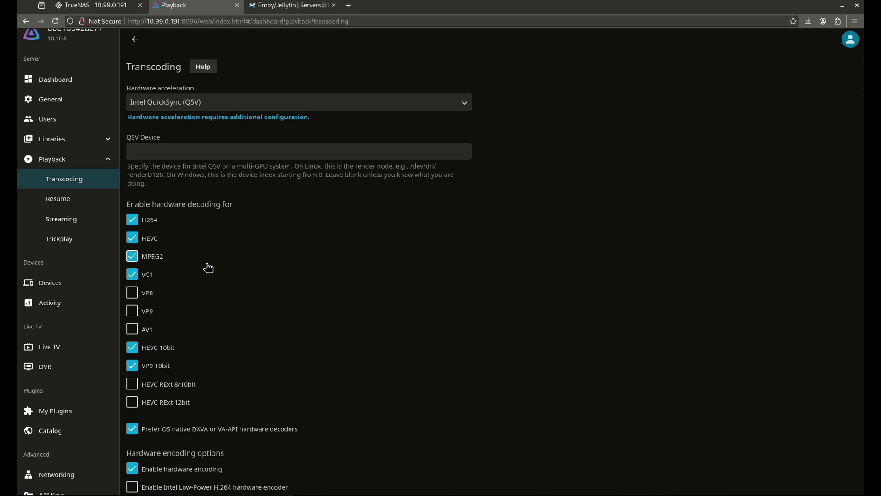
{"action": "left_click", "coordinate": [161, 257]}
{"action": "left_click", "coordinate": [149, 241]}
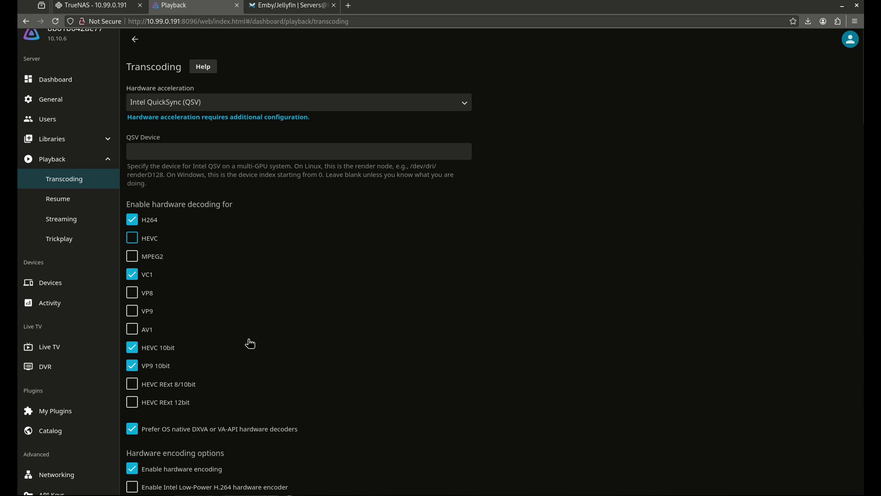
{"action": "left_click", "coordinate": [194, 103]}
{"action": "left_click", "coordinate": [186, 143]}
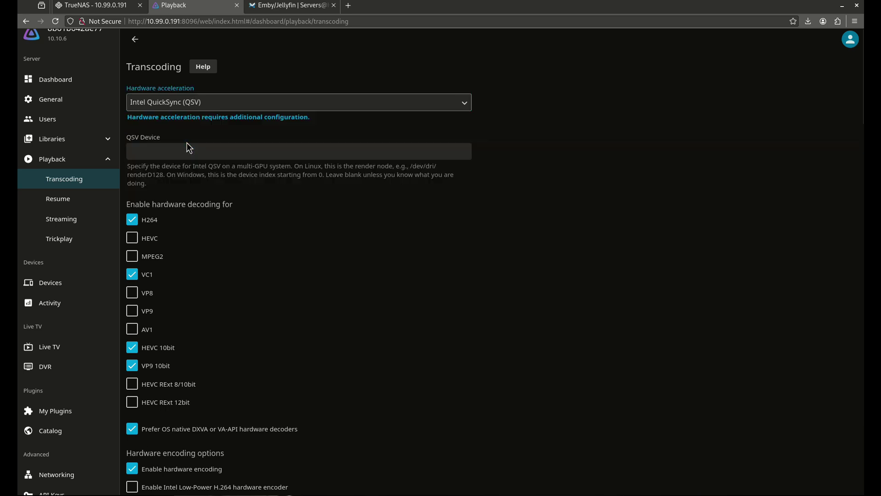
{"action": "left_click", "coordinate": [177, 104]}
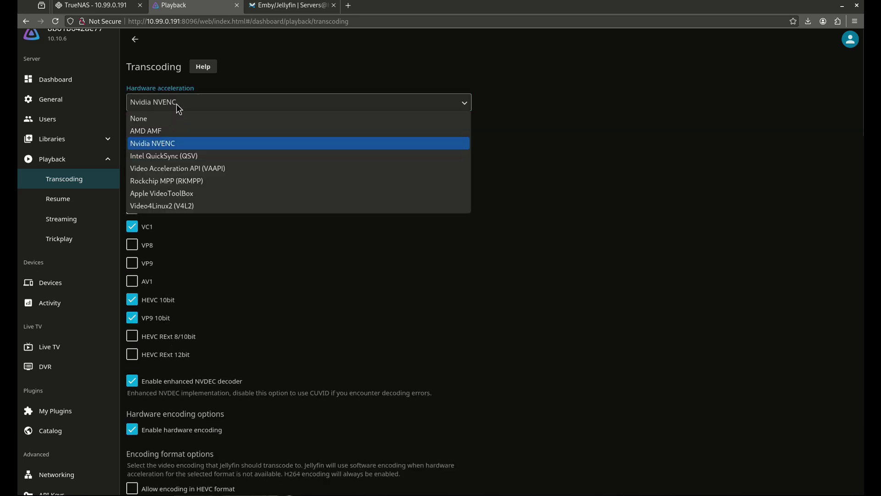
{"action": "left_click", "coordinate": [202, 157]}
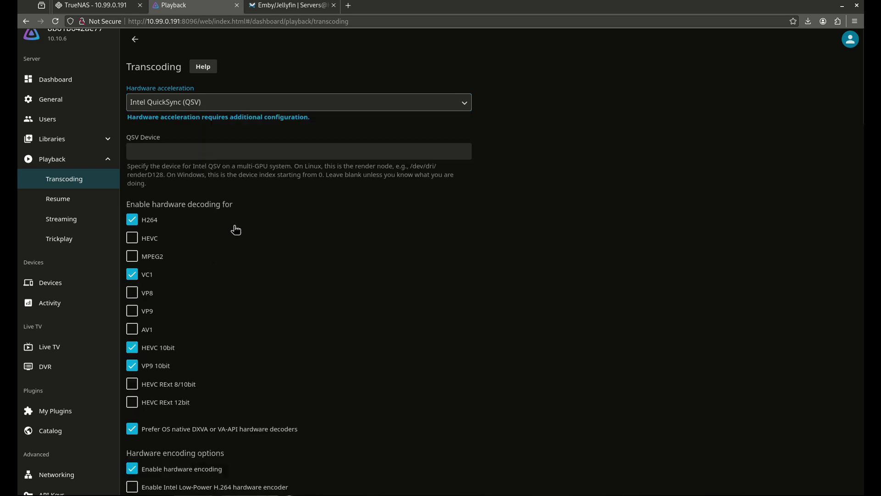
{"action": "left_click", "coordinate": [169, 155]}
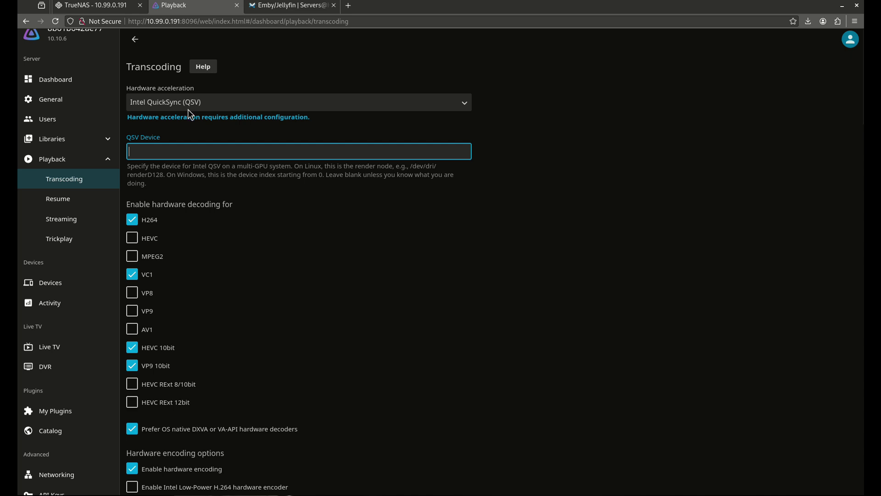
- Switch to Nvidia NVENC and turn off VC1, HEVC 10bit, VP9 10bit, enhanced NVDEC and hardware encoding
{"action": "left_click", "coordinate": [171, 105]}
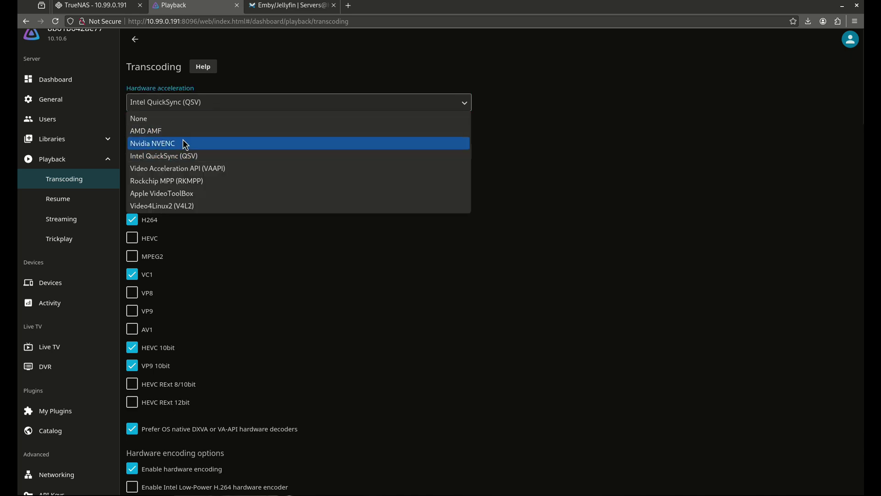
{"action": "left_click", "coordinate": [183, 141]}
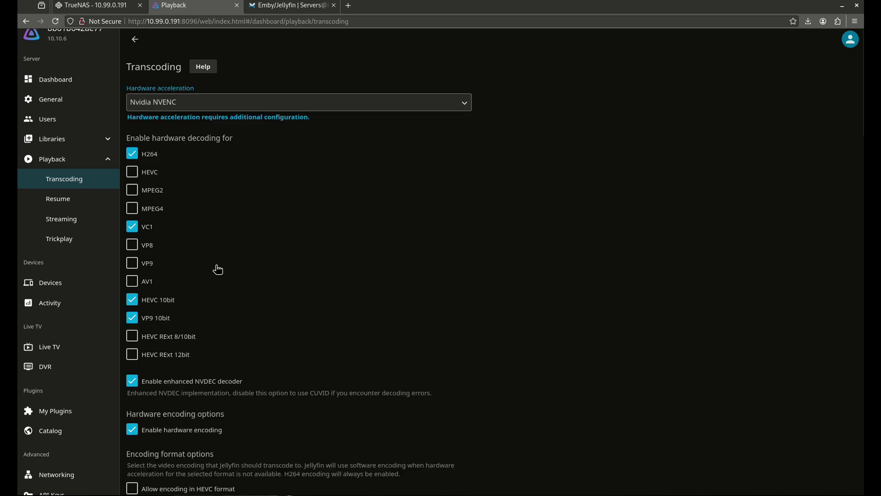
{"action": "left_click", "coordinate": [132, 227]}
{"action": "left_click", "coordinate": [138, 303]}
{"action": "double_click", "coordinate": [147, 318]}
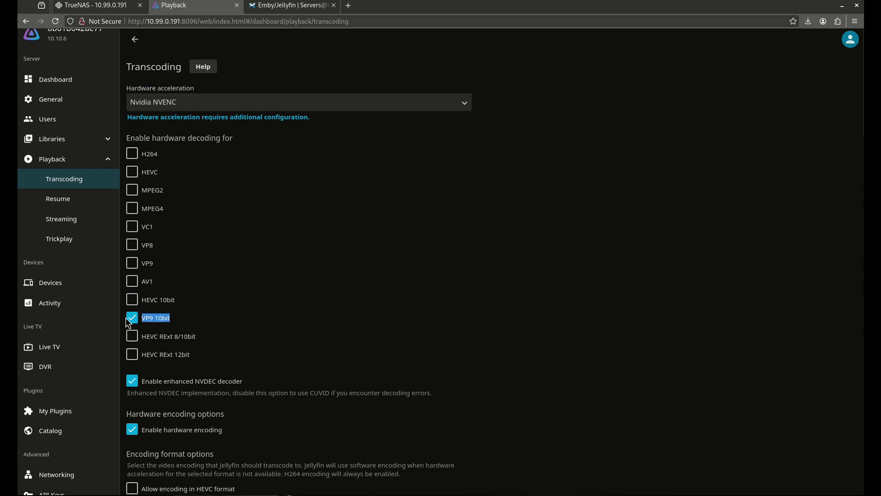
{"action": "left_click", "coordinate": [132, 317]}
{"action": "left_click", "coordinate": [142, 384]}
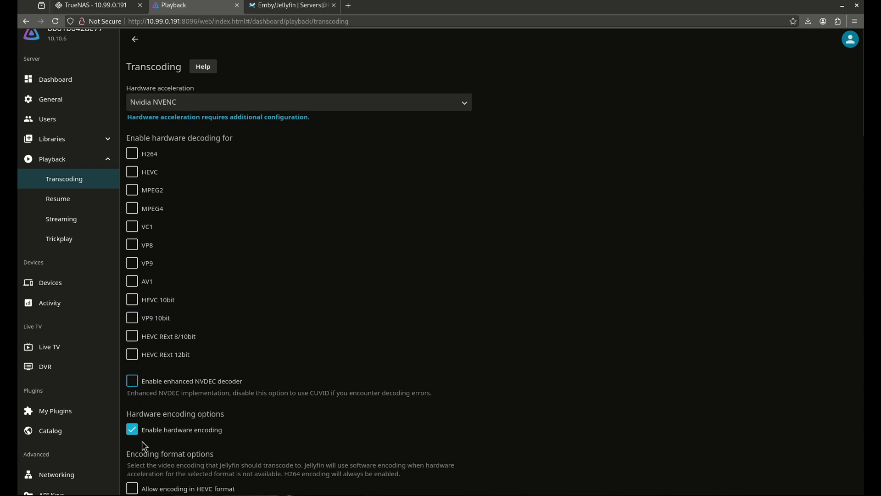
{"action": "left_click", "coordinate": [136, 436]}
{"action": "left_click", "coordinate": [135, 436]}
{"action": "scroll", "coordinate": [206, 420], "scroll_direction": "down", "scroll_amount": 3}
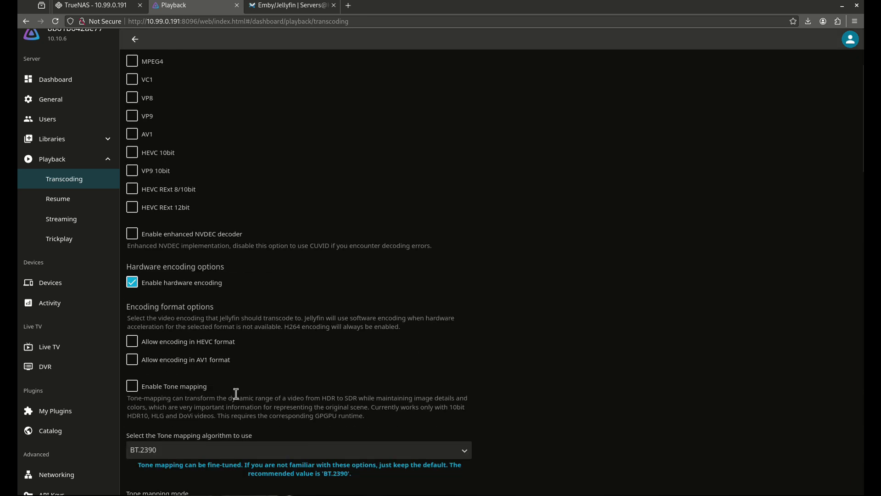
{"action": "left_click", "coordinate": [183, 287]}
- Enable H264 hardware decoding, save the transcoding settings and acknowledge the warning
{"action": "scroll", "coordinate": [275, 357], "scroll_direction": "down", "scroll_amount": 3}
{"action": "scroll", "coordinate": [201, 351], "scroll_direction": "down", "scroll_amount": 2}
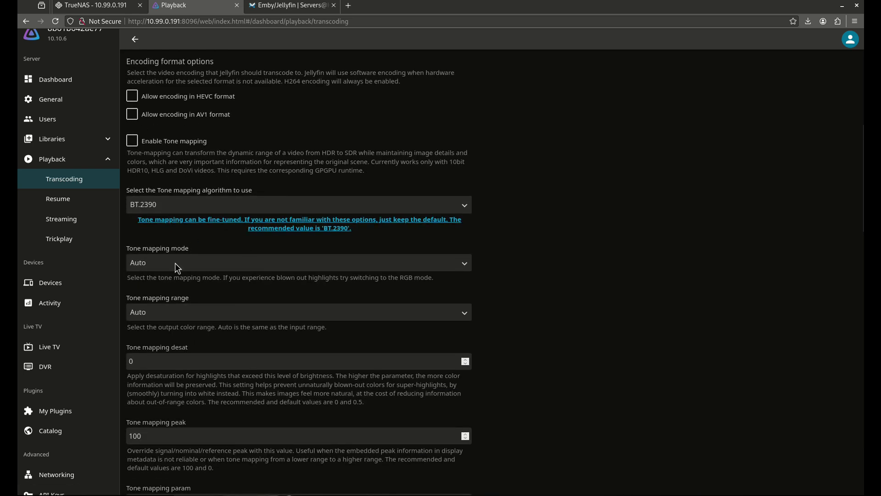
{"action": "scroll", "coordinate": [217, 275], "scroll_direction": "down", "scroll_amount": 6}
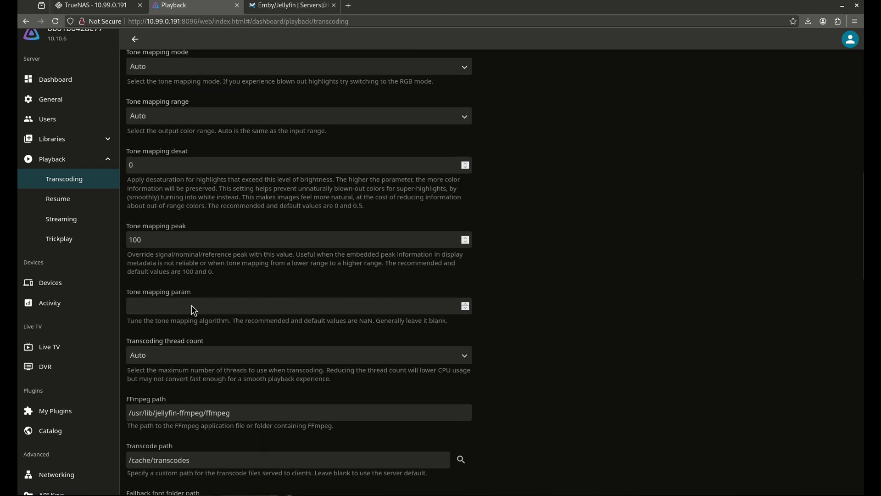
{"action": "scroll", "coordinate": [217, 383], "scroll_direction": "down", "scroll_amount": 5}
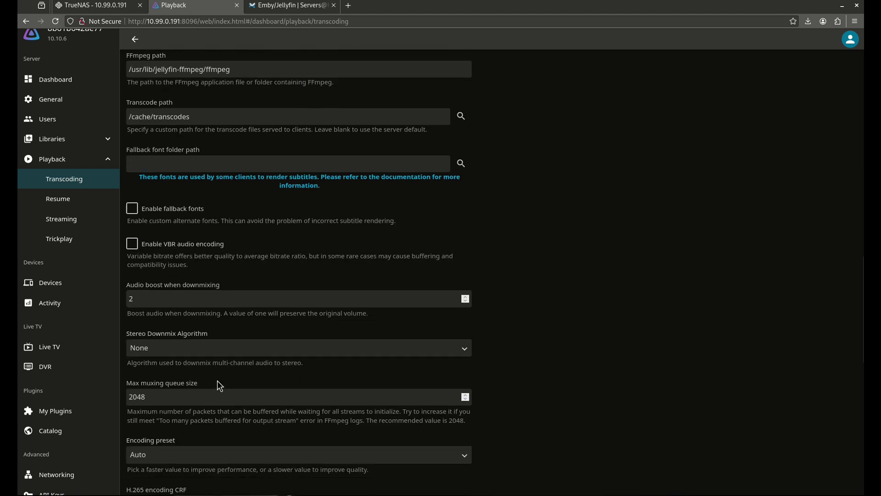
{"action": "scroll", "coordinate": [210, 262], "scroll_direction": "down", "scroll_amount": 10}
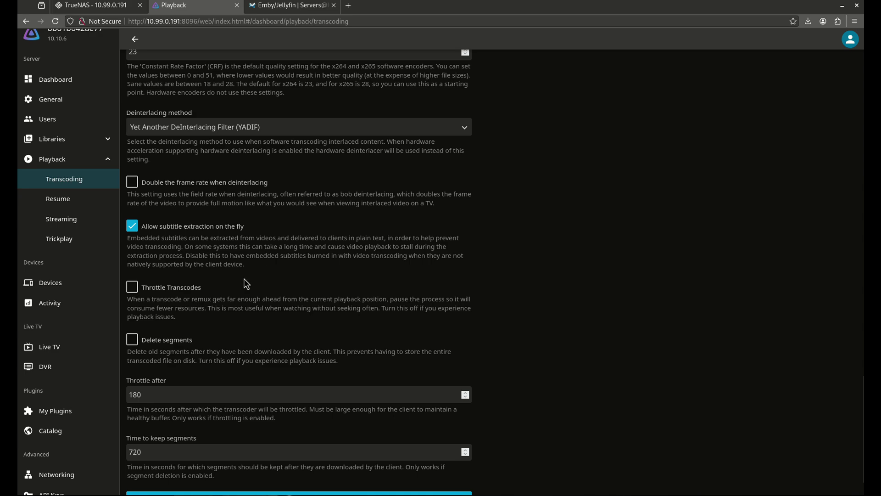
{"action": "scroll", "coordinate": [246, 265], "scroll_direction": "down", "scroll_amount": 1}
{"action": "scroll", "coordinate": [244, 230], "scroll_direction": "up", "scroll_amount": 18}
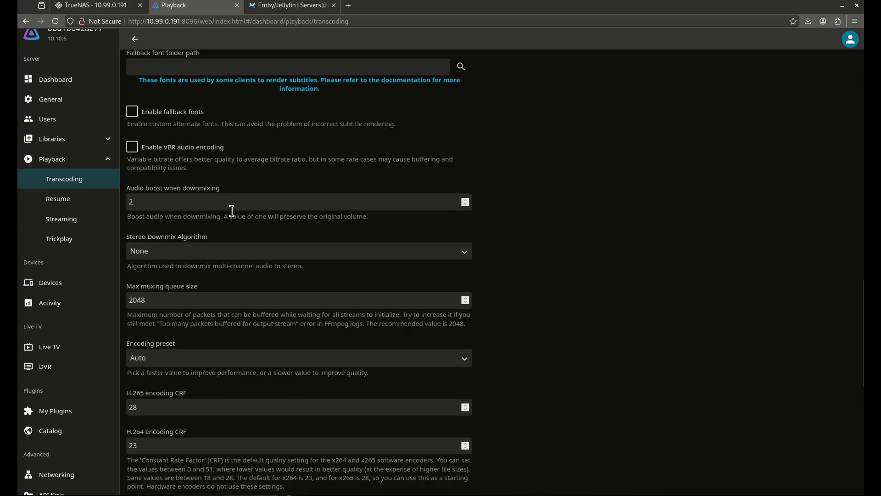
{"action": "scroll", "coordinate": [234, 193], "scroll_direction": "up", "scroll_amount": 10}
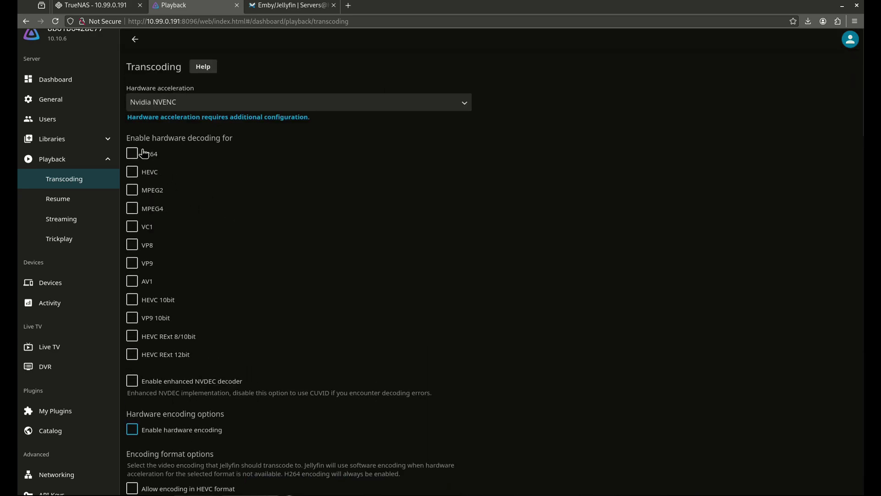
{"action": "left_click", "coordinate": [146, 153]}
{"action": "scroll", "coordinate": [242, 311], "scroll_direction": "down", "scroll_amount": 20}
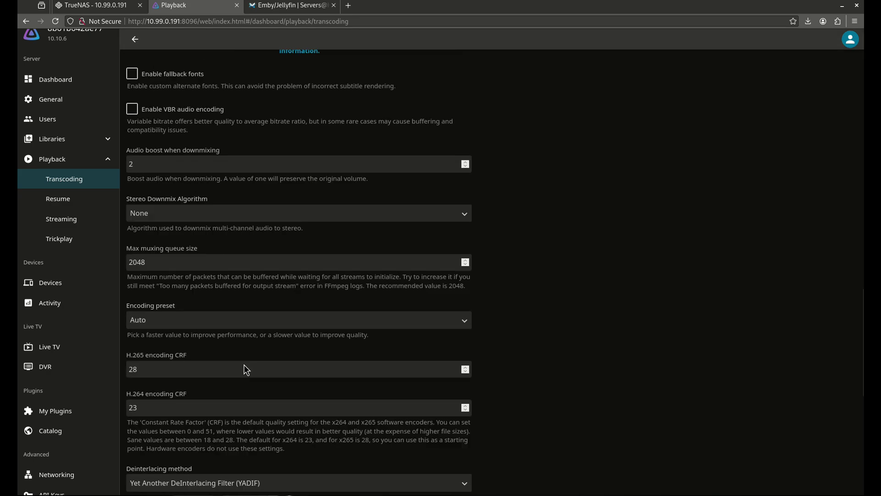
{"action": "left_click", "coordinate": [212, 456]}
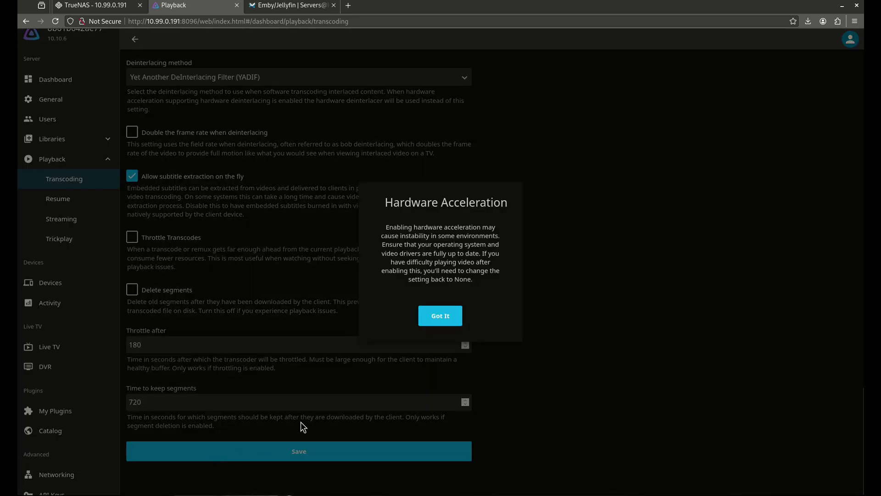
{"action": "left_click", "coordinate": [440, 315]}
{"action": "scroll", "coordinate": [329, 260], "scroll_direction": "up", "scroll_amount": 13}
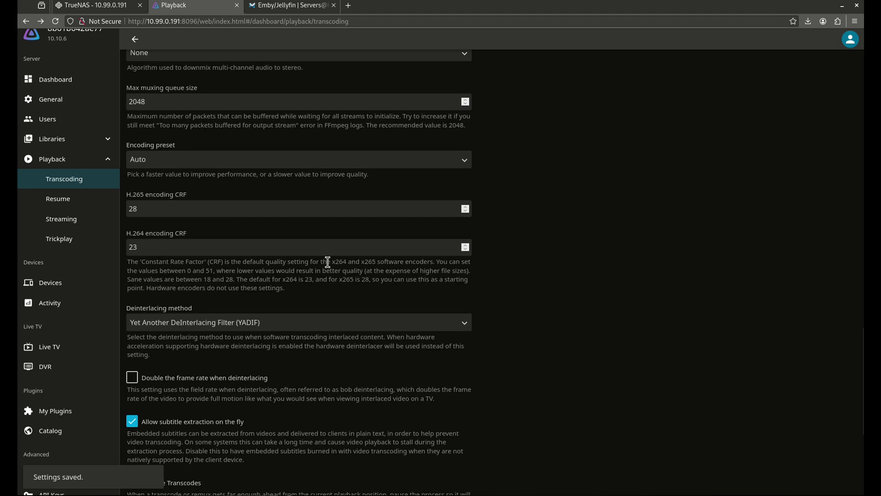
{"action": "scroll", "coordinate": [320, 248], "scroll_direction": "up", "scroll_amount": 12}
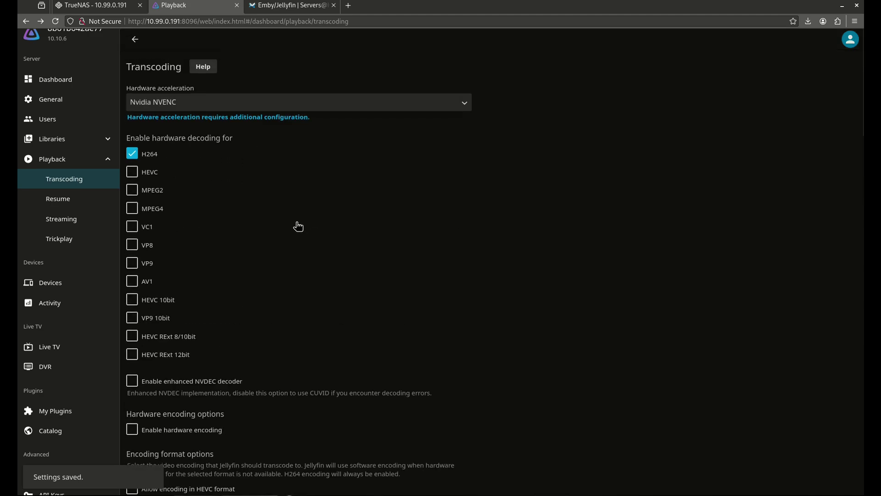
- Enable HEVC and MPEG2 decoding, then set hardware acceleration back to None
{"action": "left_click", "coordinate": [134, 173]}
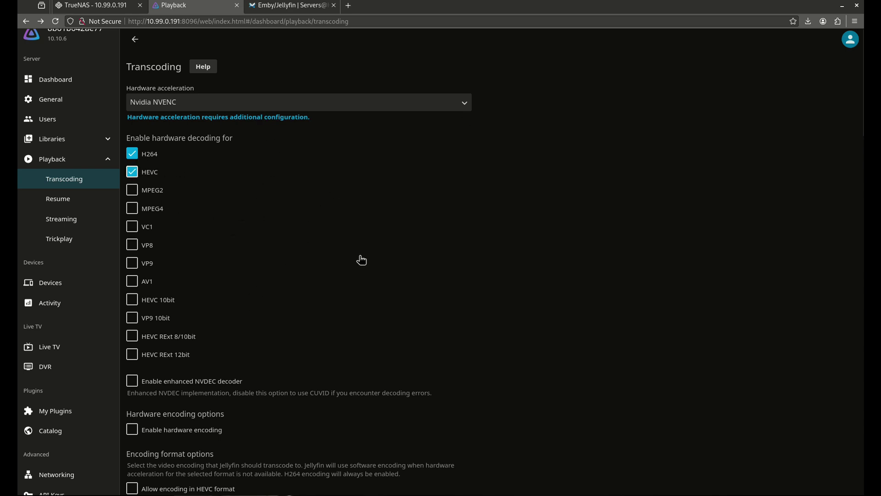
{"action": "left_click", "coordinate": [146, 191]}
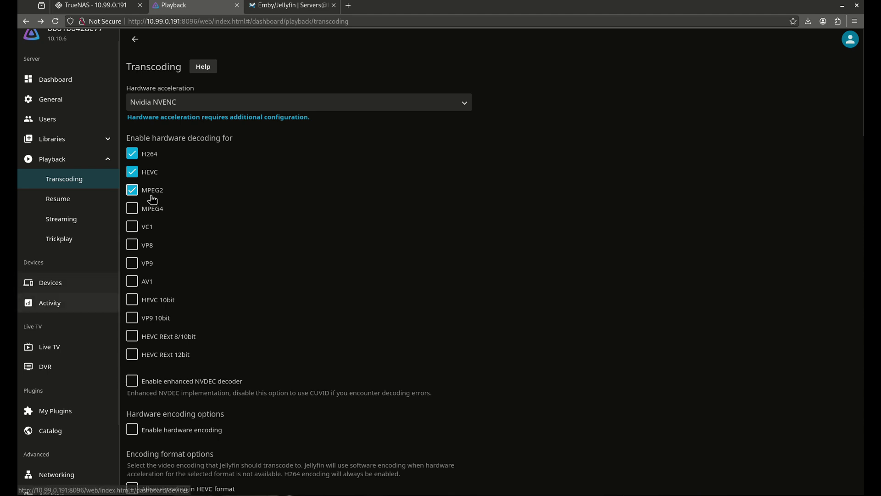
{"action": "left_click", "coordinate": [162, 103]}
{"action": "left_click", "coordinate": [164, 118]}
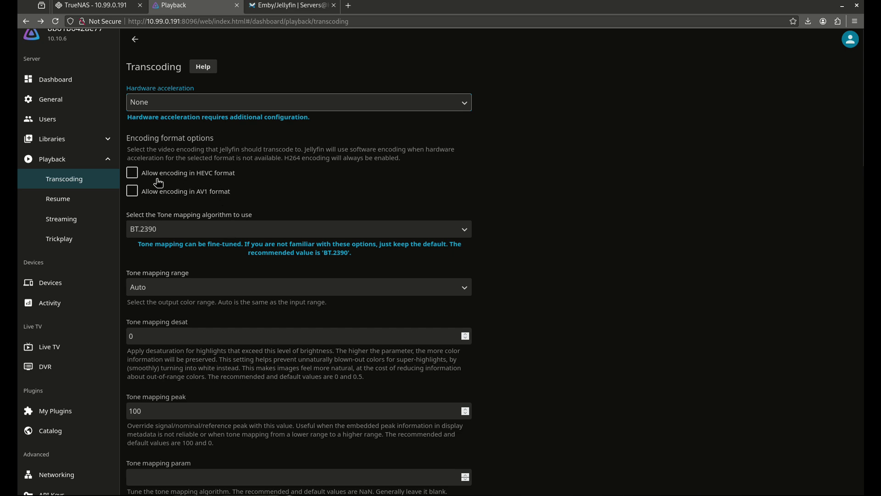
- Review the rest of the transcoding page, then open the General server settings
{"action": "scroll", "coordinate": [284, 367], "scroll_direction": "down", "scroll_amount": 20}
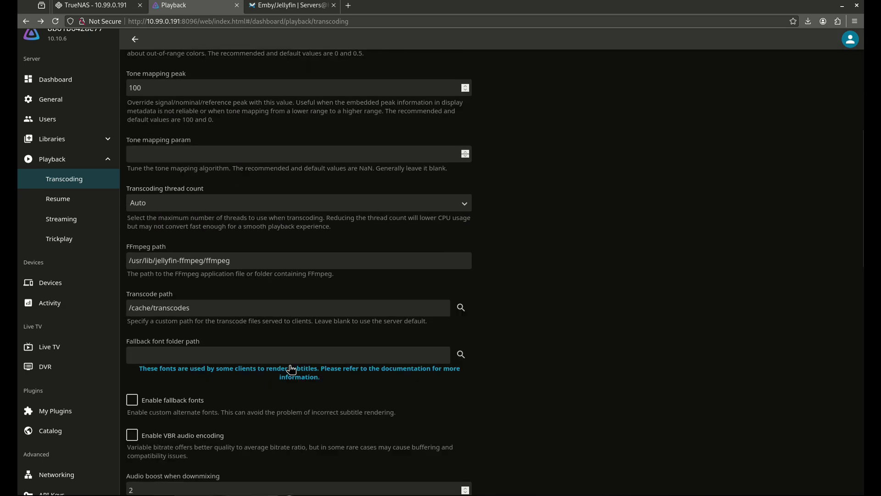
{"action": "scroll", "coordinate": [289, 444], "scroll_direction": "down", "scroll_amount": 2}
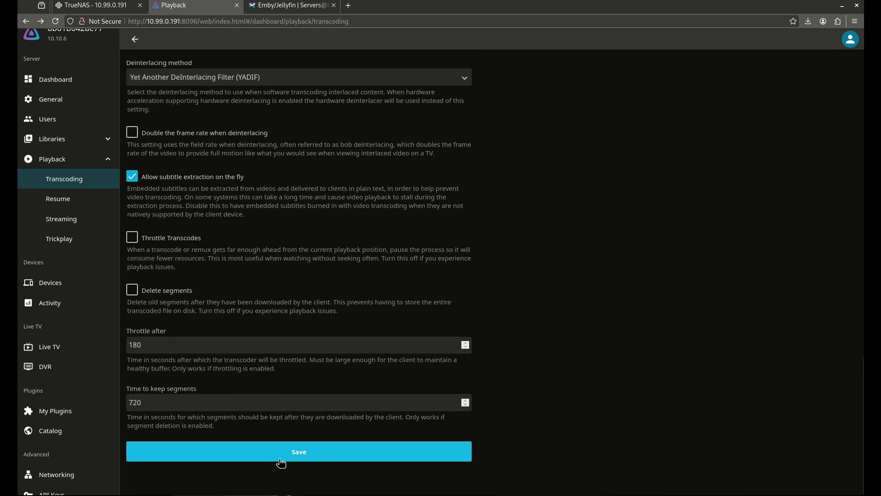
{"action": "scroll", "coordinate": [183, 289], "scroll_direction": "up", "scroll_amount": 15}
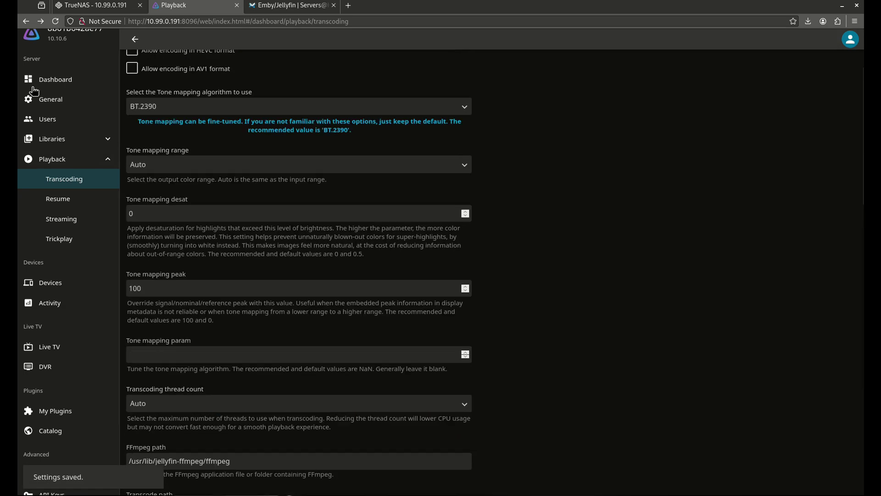
{"action": "left_click", "coordinate": [42, 105]}
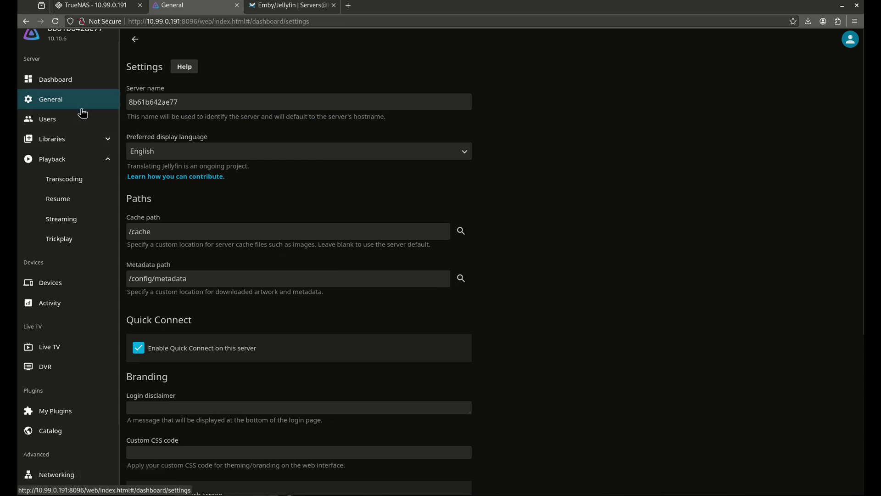
- From Users, add a user with a name and password and 'Enable access to all libraries' checked
{"action": "scroll", "coordinate": [250, 205], "scroll_direction": "down", "scroll_amount": 5}
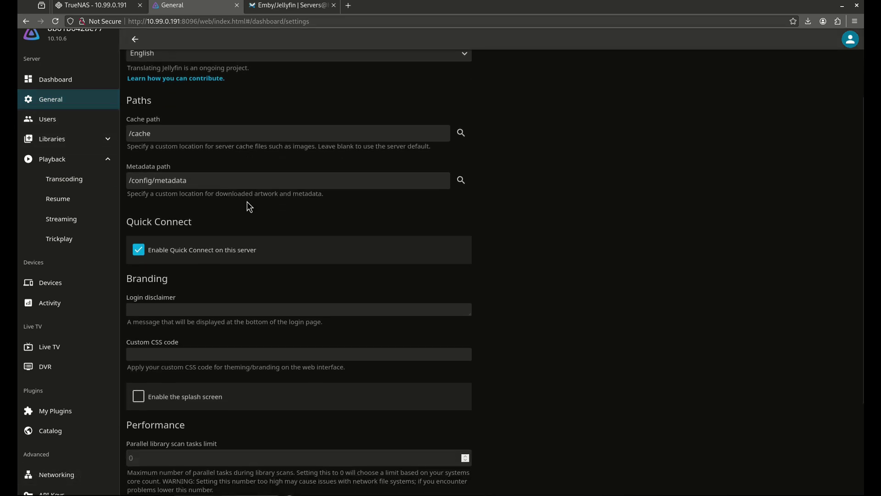
{"action": "left_click", "coordinate": [71, 123]}
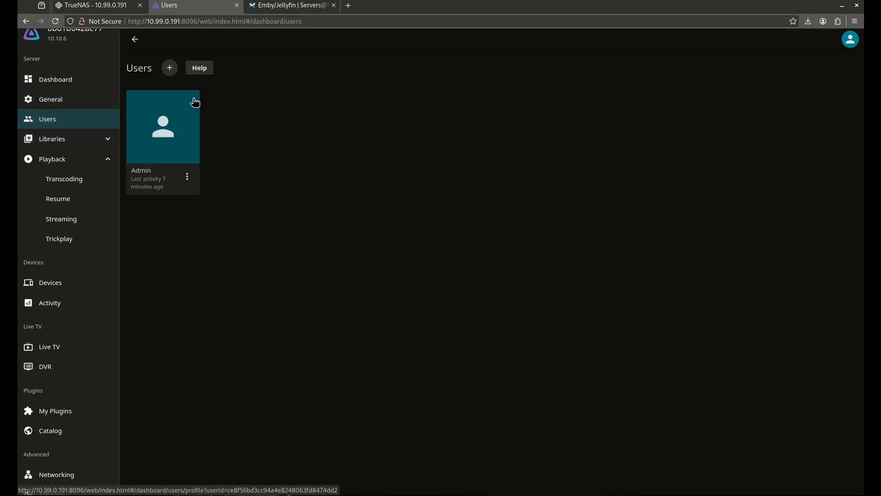
{"action": "left_click", "coordinate": [170, 69]}
{"action": "left_click", "coordinate": [195, 103]}
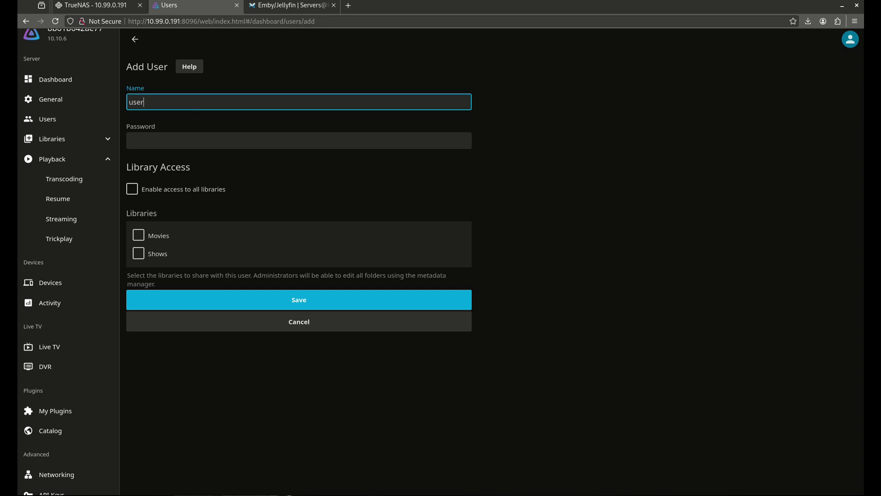
{"action": "key", "text": "Tab"}
{"action": "type", "text": "password"}
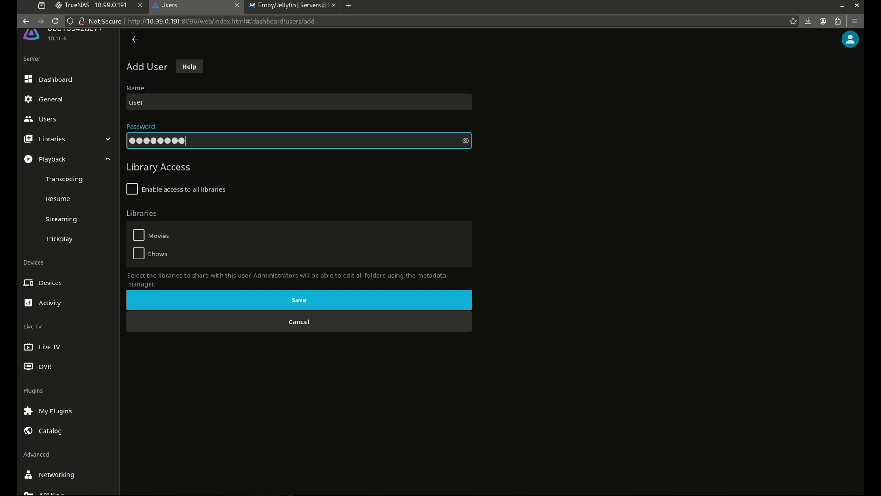
{"action": "left_click", "coordinate": [205, 189]}
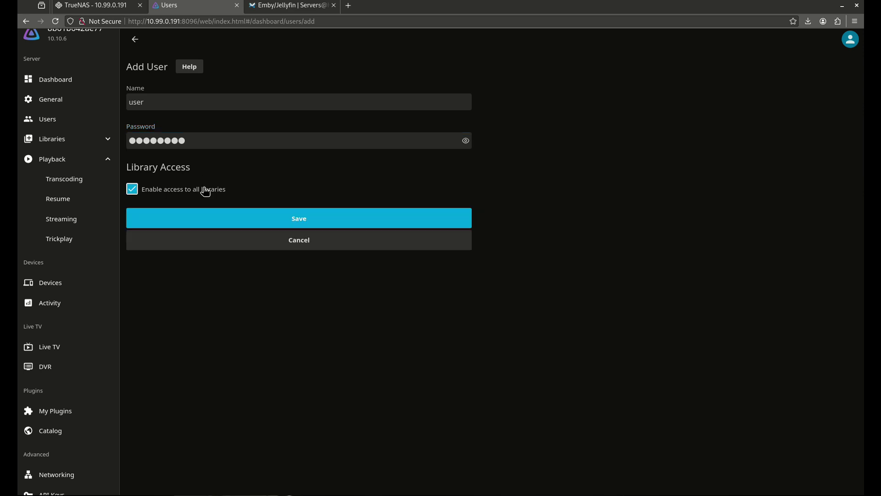
{"action": "left_click", "coordinate": [213, 217]}
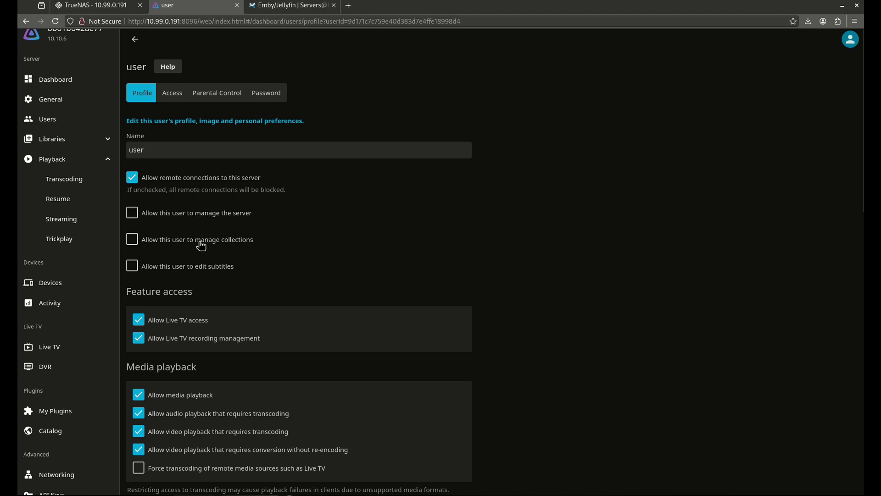
- Remove the user's Live TV access and recording management, and set SyncPlay access to Disabled
{"action": "scroll", "coordinate": [213, 265], "scroll_direction": "down", "scroll_amount": 2}
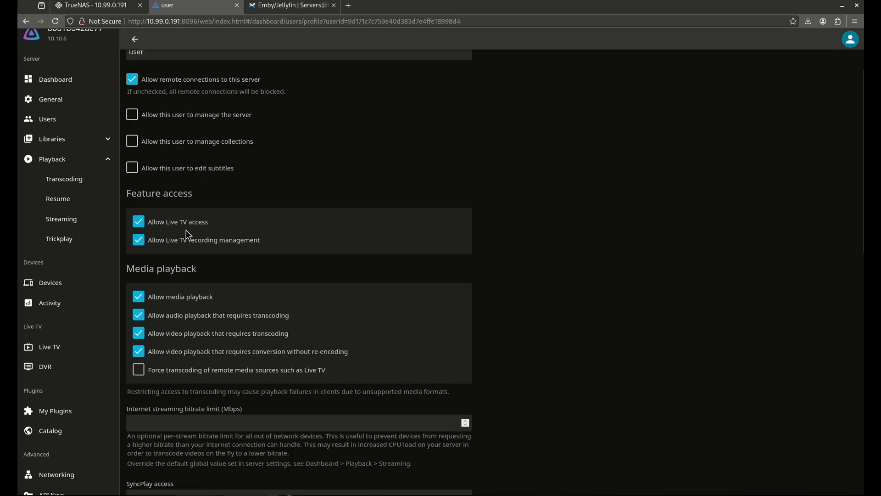
{"action": "left_click", "coordinate": [174, 222]}
{"action": "left_click", "coordinate": [175, 236]}
{"action": "scroll", "coordinate": [219, 324], "scroll_direction": "down", "scroll_amount": 5}
{"action": "left_click", "coordinate": [191, 276]}
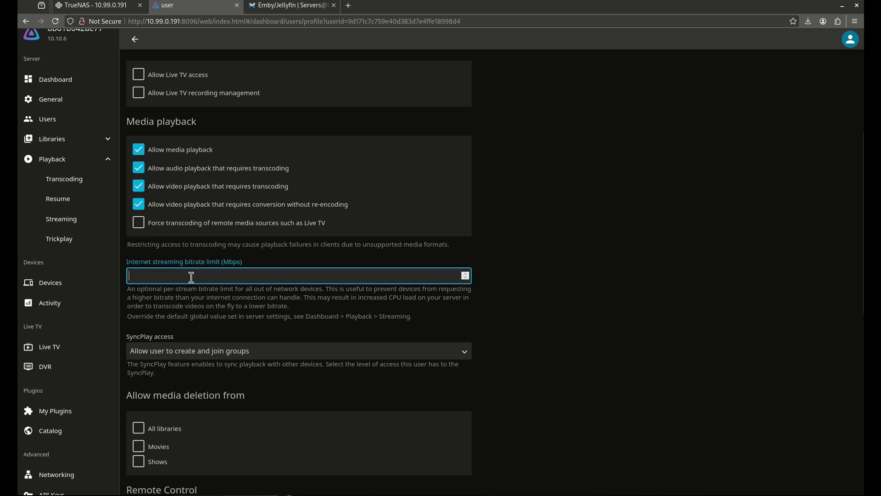
{"action": "scroll", "coordinate": [193, 280], "scroll_direction": "down", "scroll_amount": 2}
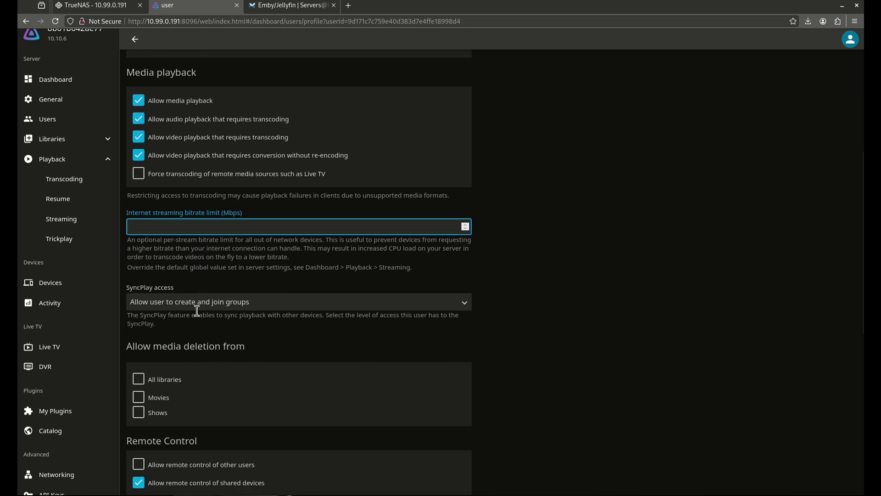
{"action": "left_click", "coordinate": [180, 304]}
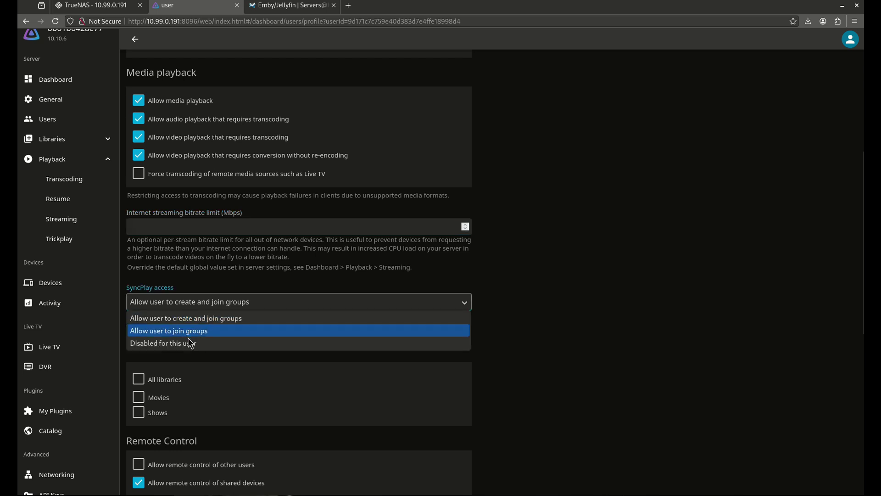
{"action": "left_click", "coordinate": [206, 345]}
- Stop hiding the user from login screens; set failed login tries to 3 and max sessions to 1
{"action": "scroll", "coordinate": [224, 352], "scroll_direction": "down", "scroll_amount": 3}
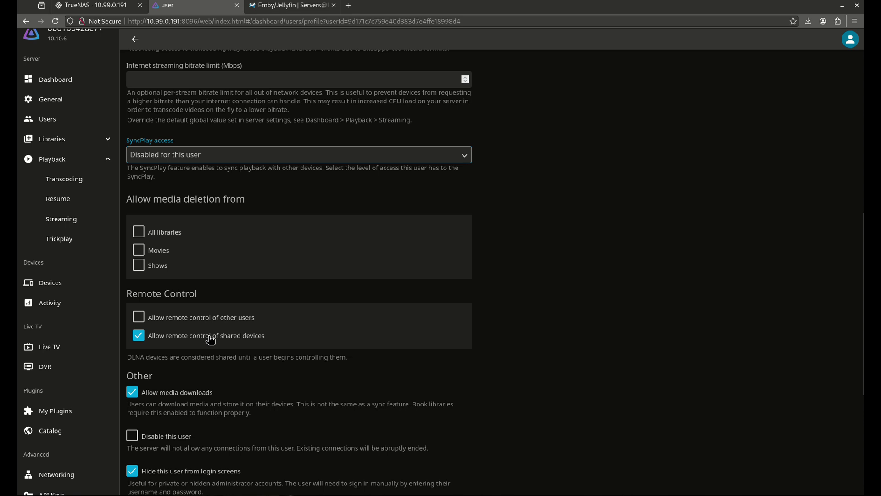
{"action": "scroll", "coordinate": [219, 388], "scroll_direction": "down", "scroll_amount": 1}
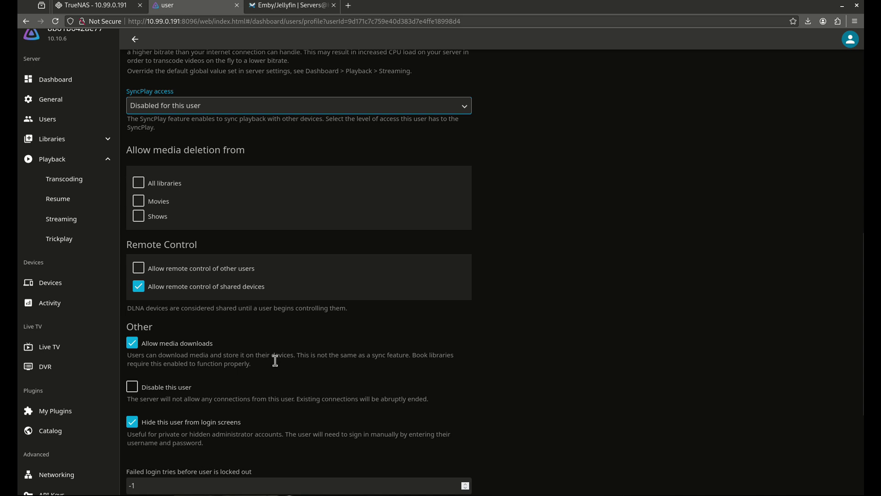
{"action": "scroll", "coordinate": [250, 385], "scroll_direction": "down", "scroll_amount": 2}
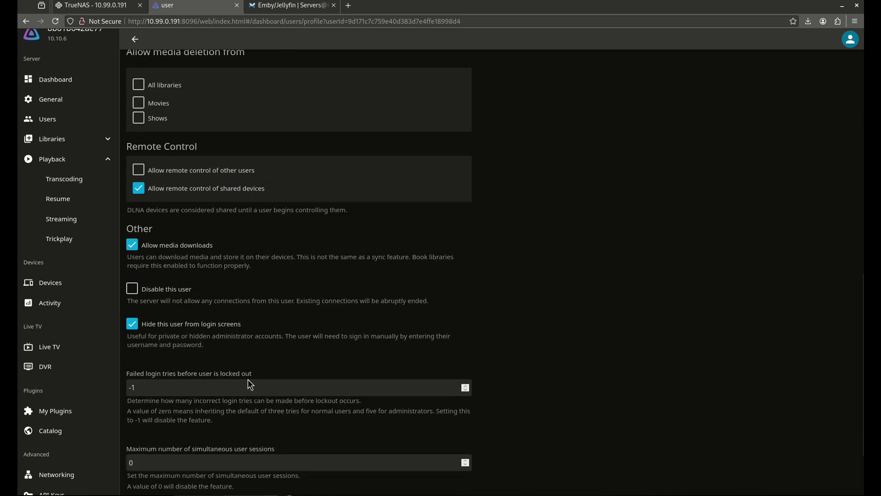
{"action": "left_click", "coordinate": [156, 325]}
{"action": "scroll", "coordinate": [237, 324], "scroll_direction": "down", "scroll_amount": 2}
{"action": "left_click", "coordinate": [156, 297]}
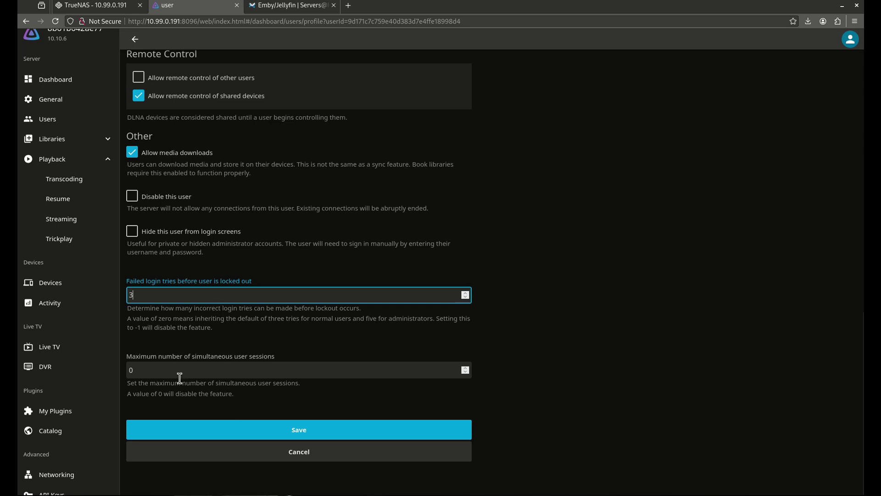
{"action": "double_click", "coordinate": [163, 371]}
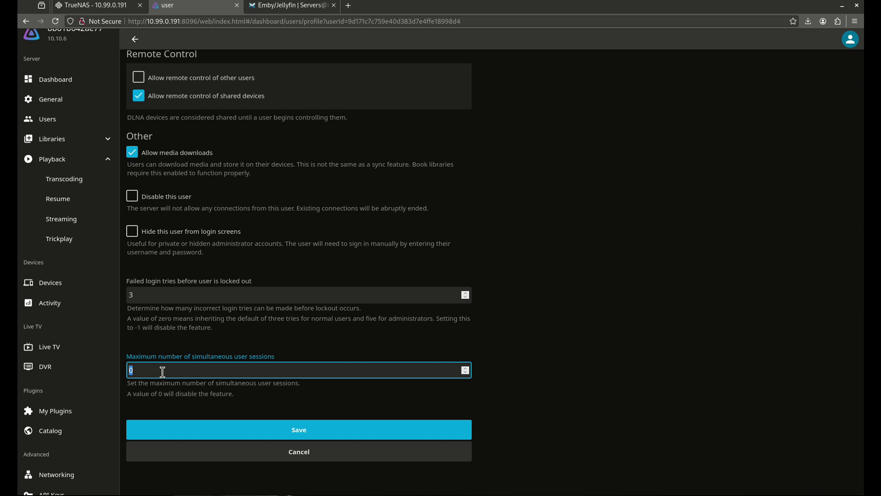
{"action": "type", "text": "3"}
{"action": "double_click", "coordinate": [163, 370]}
{"action": "type", "text": "1"}
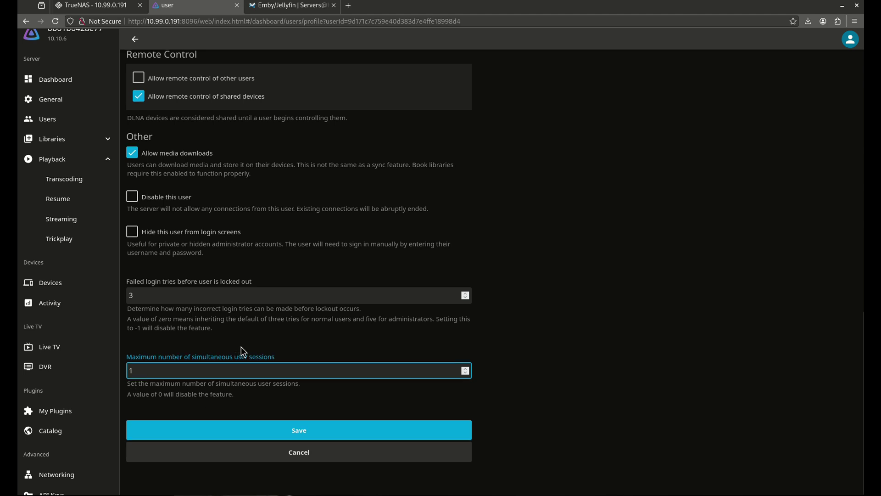
{"action": "scroll", "coordinate": [241, 346], "scroll_direction": "up", "scroll_amount": 15}
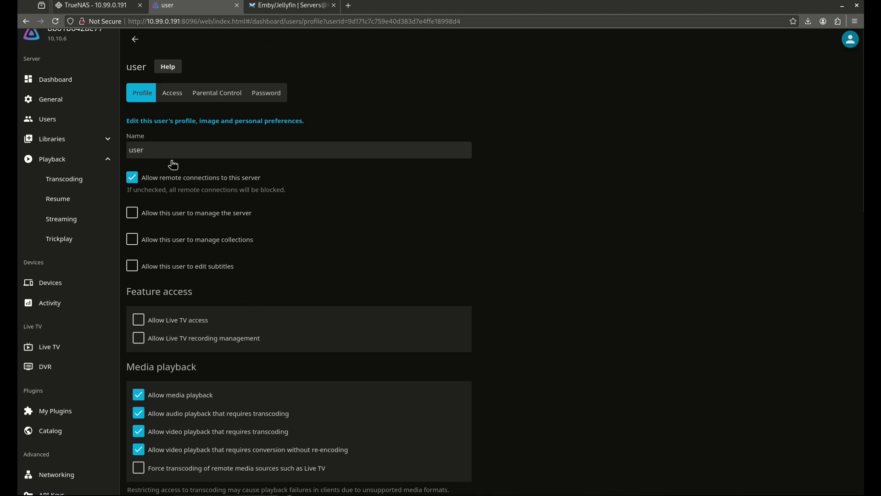
- In Parental Control, block unrated Movies and Shows and cap the maximum rating at PG-13
{"action": "left_click", "coordinate": [171, 97]}
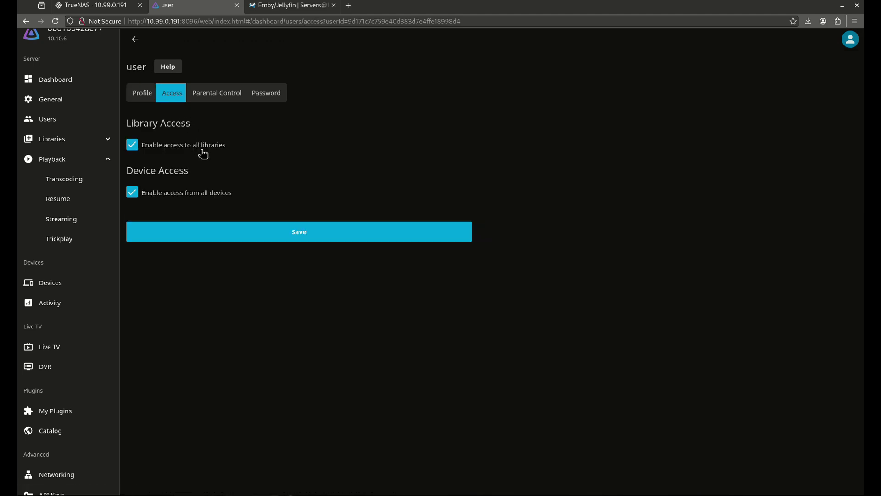
{"action": "left_click", "coordinate": [208, 99]}
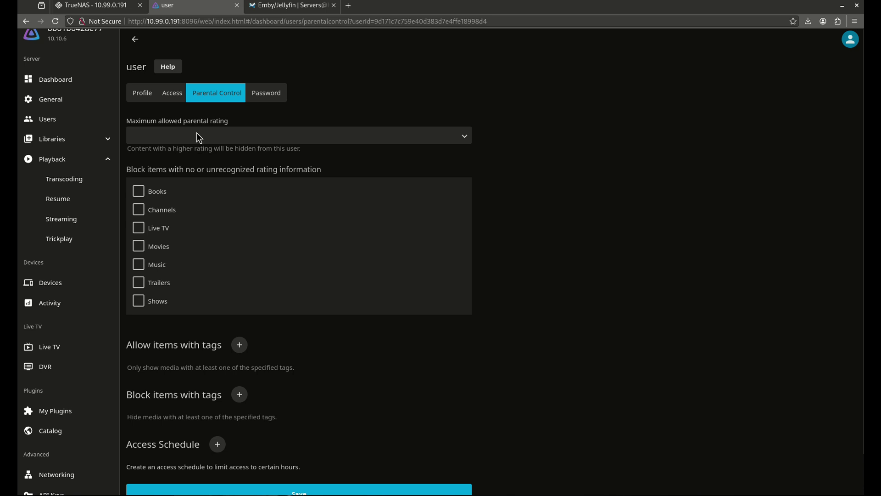
{"action": "left_click", "coordinate": [198, 137]}
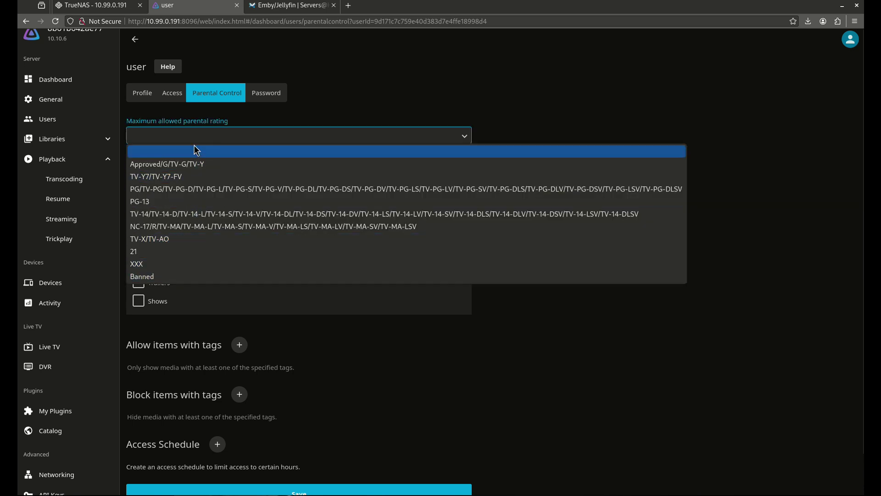
{"action": "left_click", "coordinate": [194, 146]}
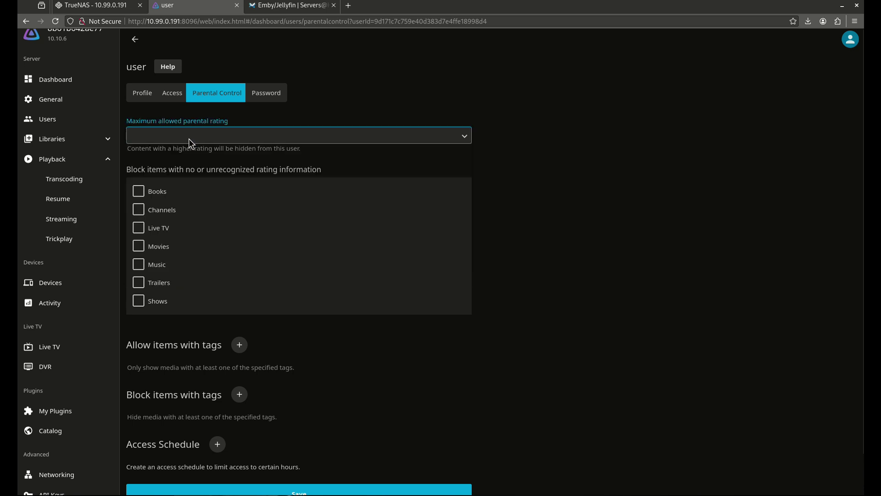
{"action": "left_click", "coordinate": [160, 247]}
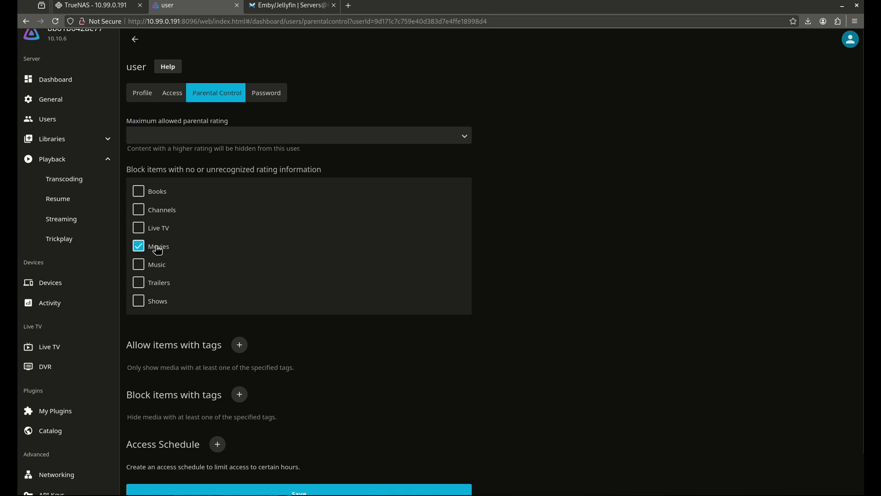
{"action": "left_click", "coordinate": [138, 301]}
{"action": "left_click", "coordinate": [180, 136]}
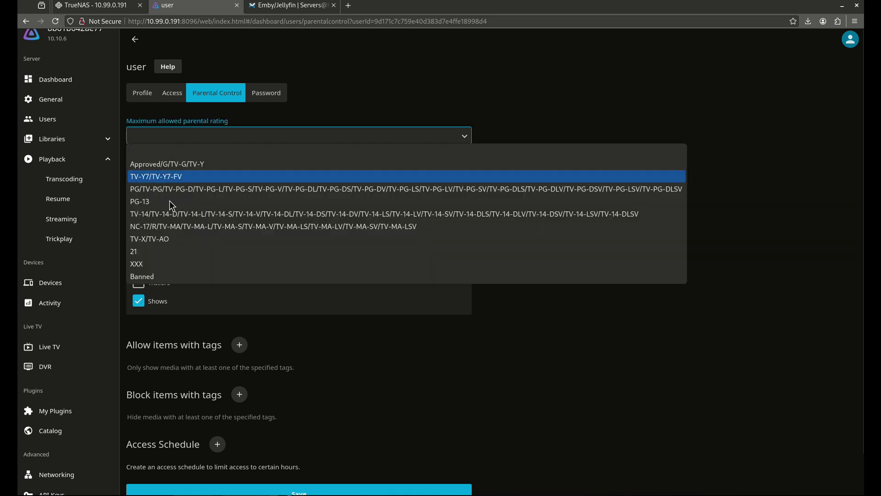
{"action": "left_click", "coordinate": [163, 201]}
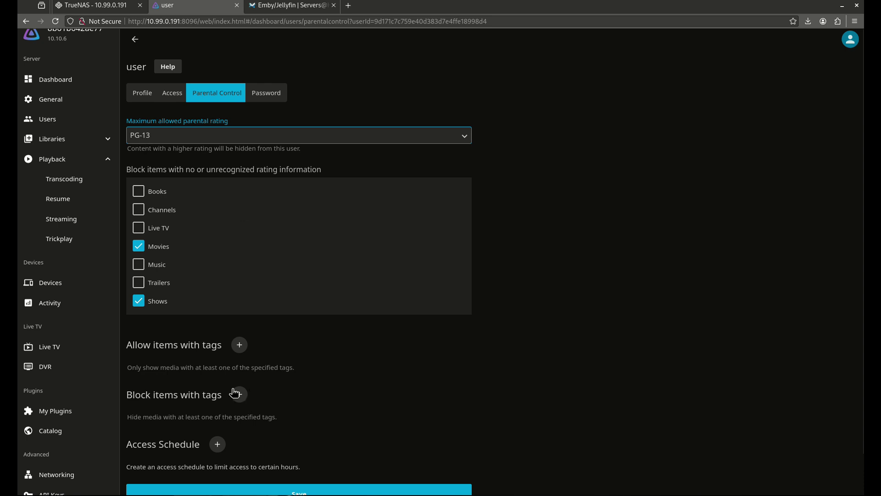
- Close the Access Schedule dialog without adding a schedule and switch to the Password tab
{"action": "scroll", "coordinate": [207, 404], "scroll_direction": "down", "scroll_amount": 2}
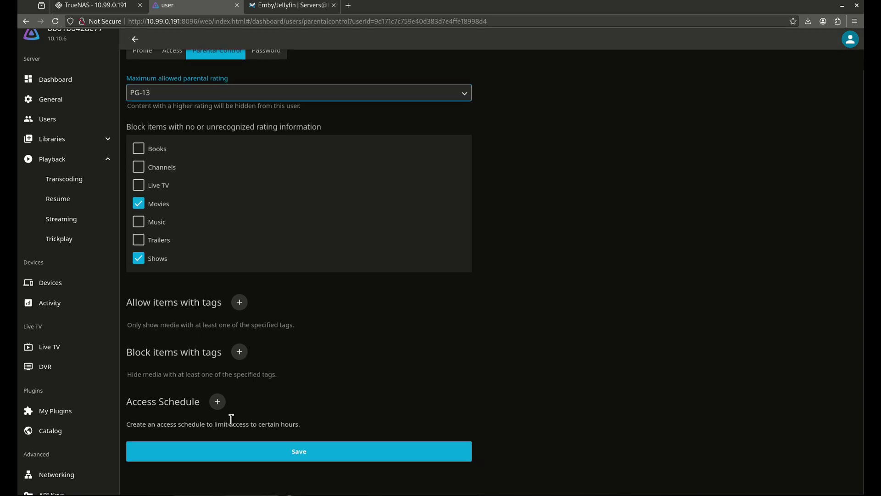
{"action": "left_click", "coordinate": [220, 402]}
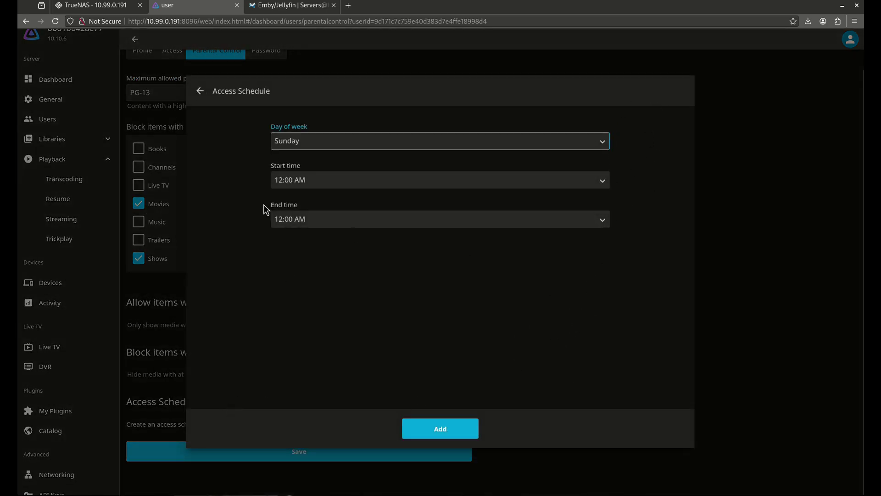
{"action": "left_click", "coordinate": [201, 91]}
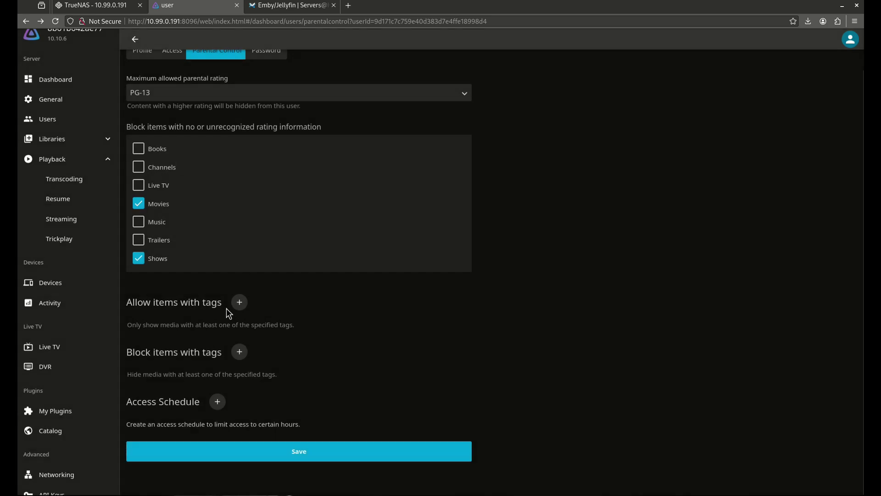
{"action": "scroll", "coordinate": [270, 288], "scroll_direction": "up", "scroll_amount": 1}
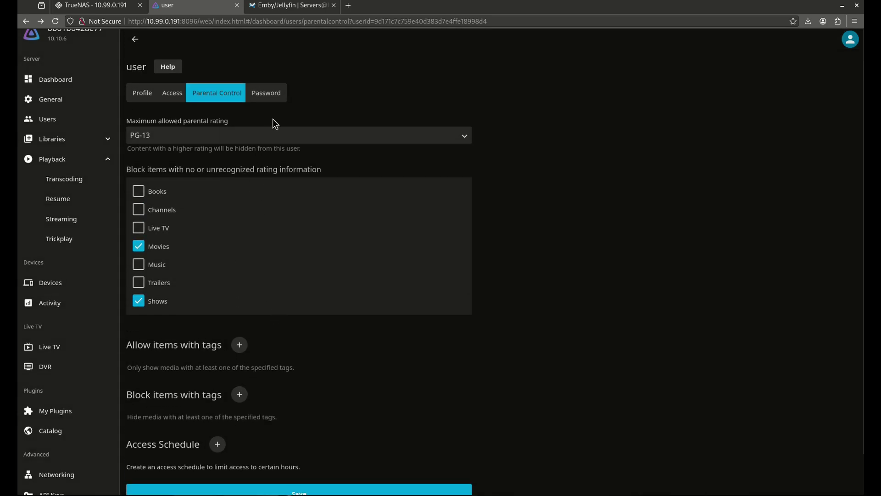
{"action": "left_click", "coordinate": [270, 96]}
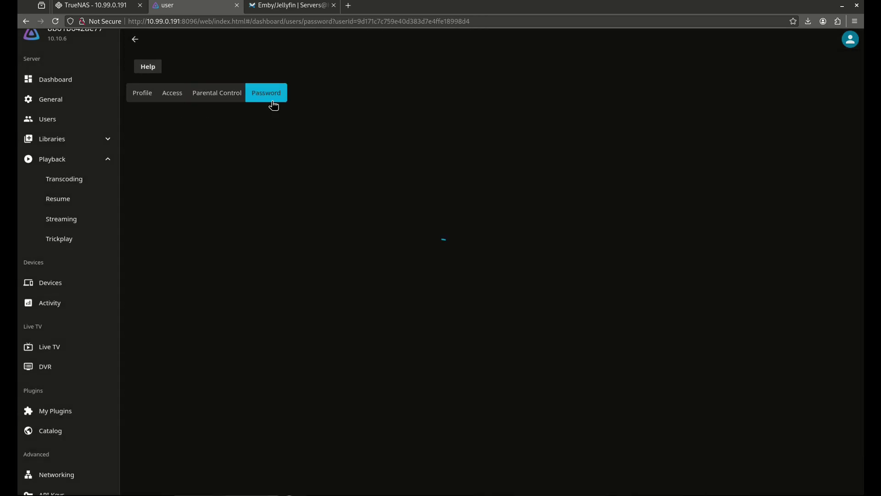
- On the Profile tab, enter 3 failed login tries and 1 maximum session, then save
{"action": "left_click", "coordinate": [153, 99]}
{"action": "scroll", "coordinate": [262, 393], "scroll_direction": "down", "scroll_amount": 15}
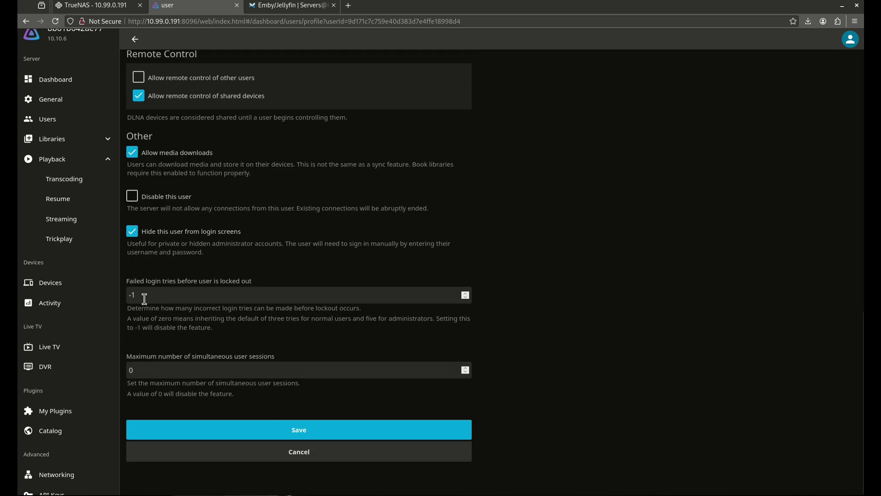
{"action": "left_click_drag", "start_coordinate": [130, 296], "coordinate": [157, 292]}
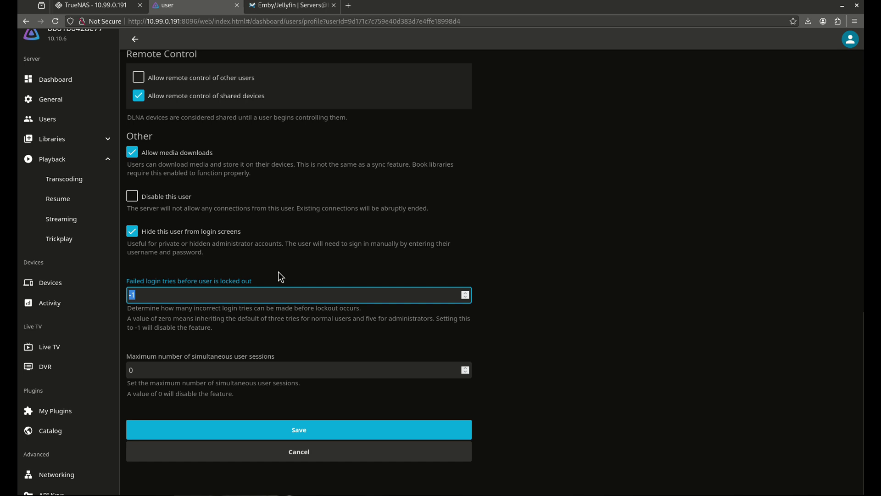
{"action": "type", "text": "3"}
{"action": "key", "text": "Tab"}
{"action": "type", "text": "1"}
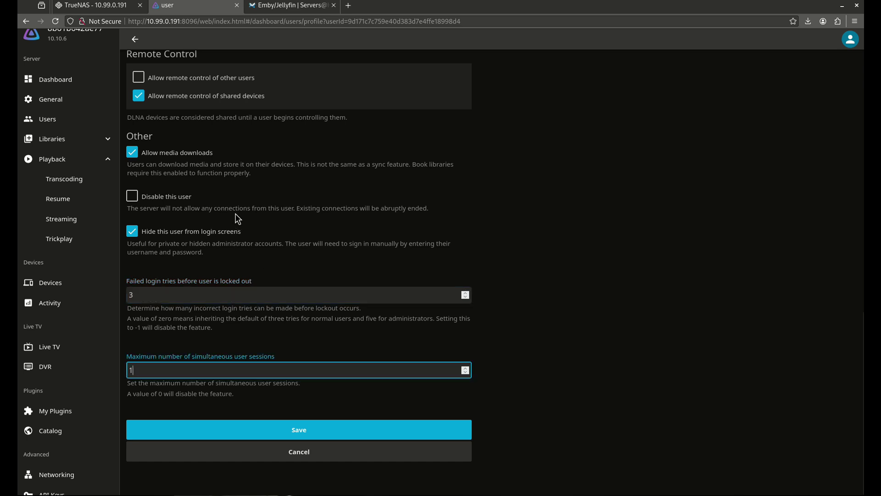
{"action": "scroll", "coordinate": [220, 205], "scroll_direction": "up", "scroll_amount": 5}
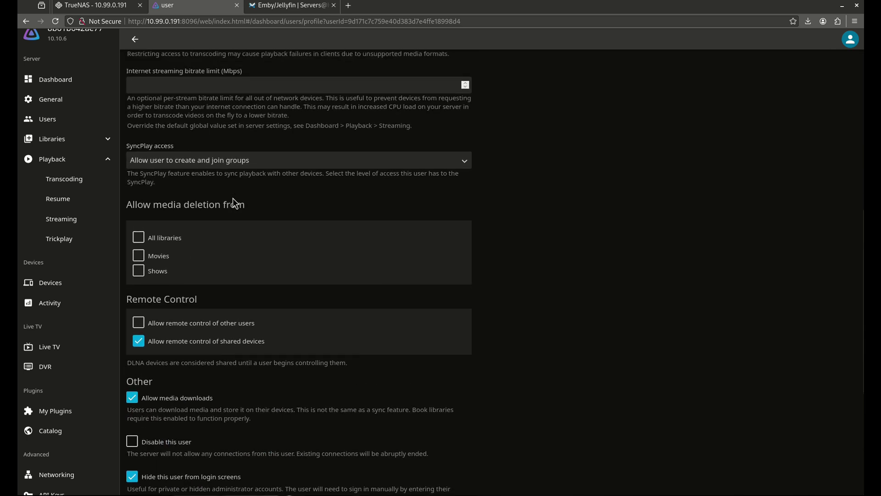
{"action": "scroll", "coordinate": [233, 218], "scroll_direction": "up", "scroll_amount": 4}
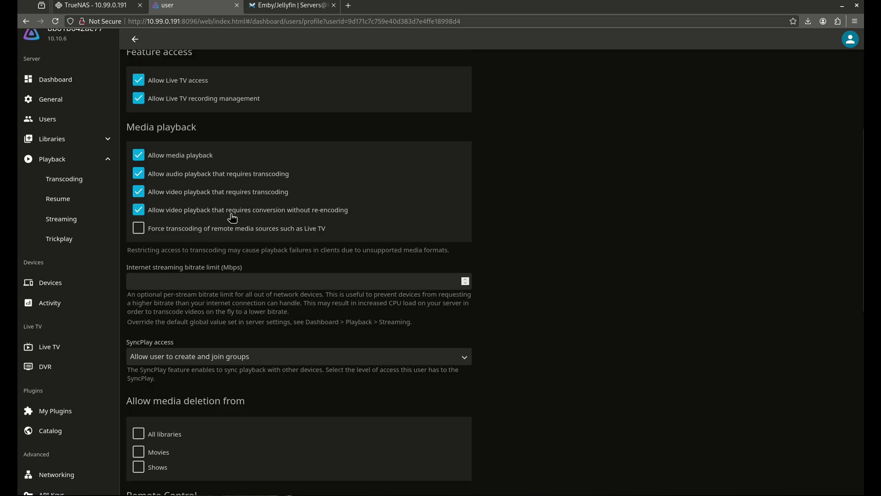
{"action": "scroll", "coordinate": [248, 419], "scroll_direction": "down", "scroll_amount": 9}
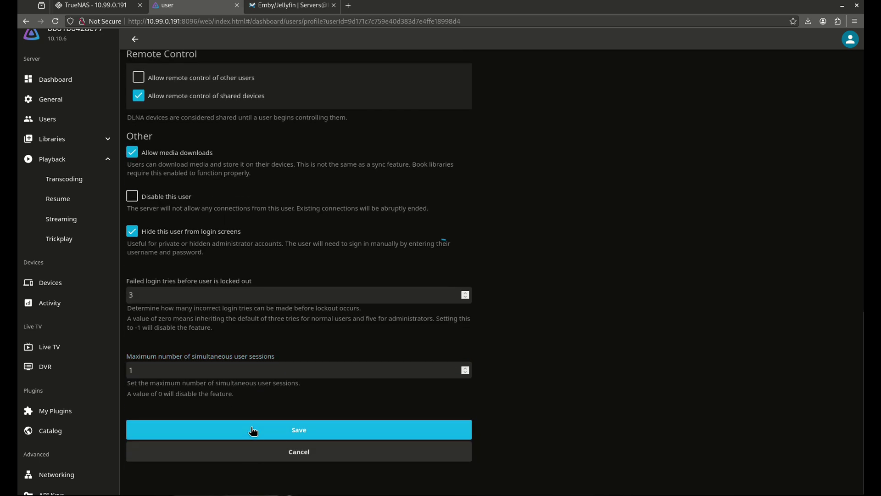
{"action": "left_click", "coordinate": [253, 430]}
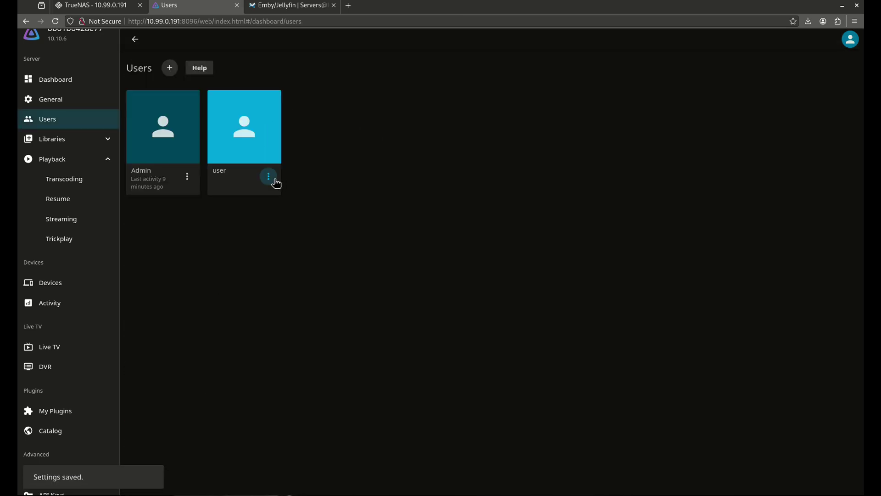
{"action": "left_click", "coordinate": [187, 178]}
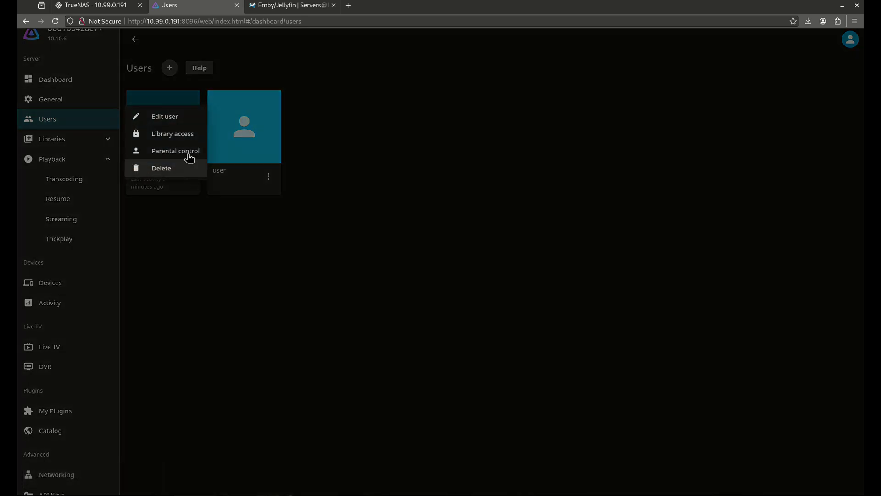
{"action": "left_click", "coordinate": [173, 118]}
{"action": "scroll", "coordinate": [256, 289], "scroll_direction": "down", "scroll_amount": 9}
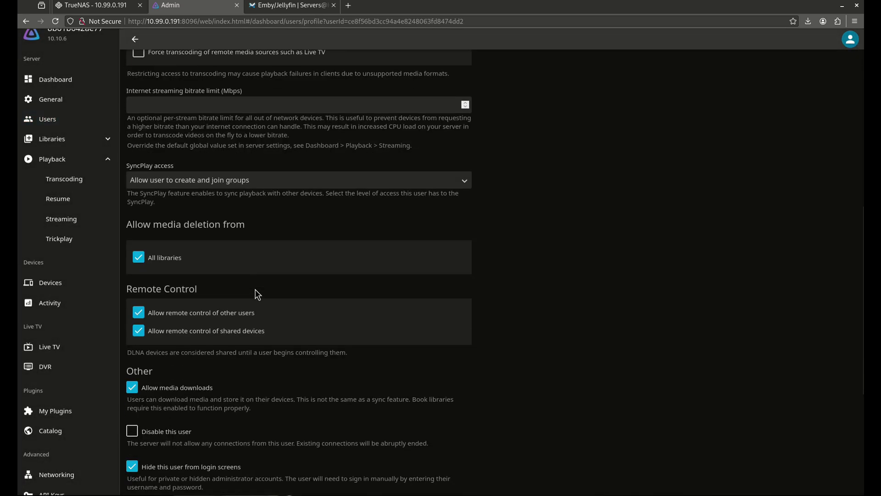
{"action": "scroll", "coordinate": [256, 289], "scroll_direction": "down", "scroll_amount": 5}
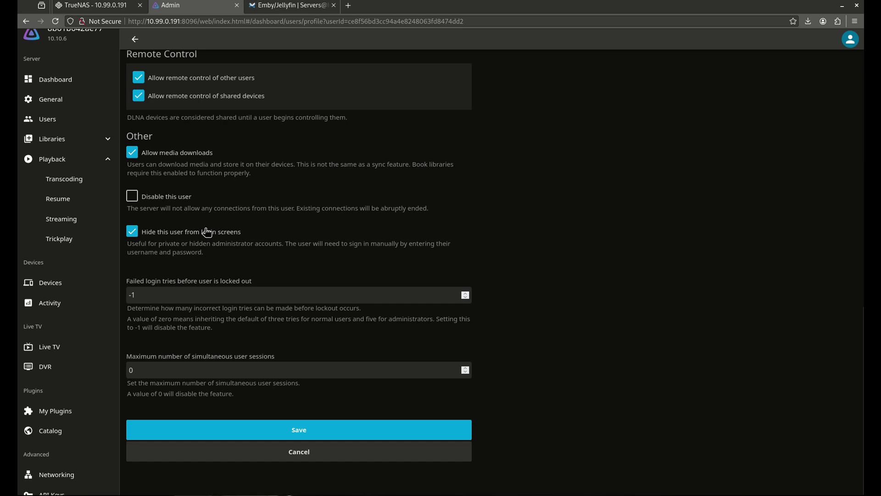
{"action": "left_click", "coordinate": [284, 451]}
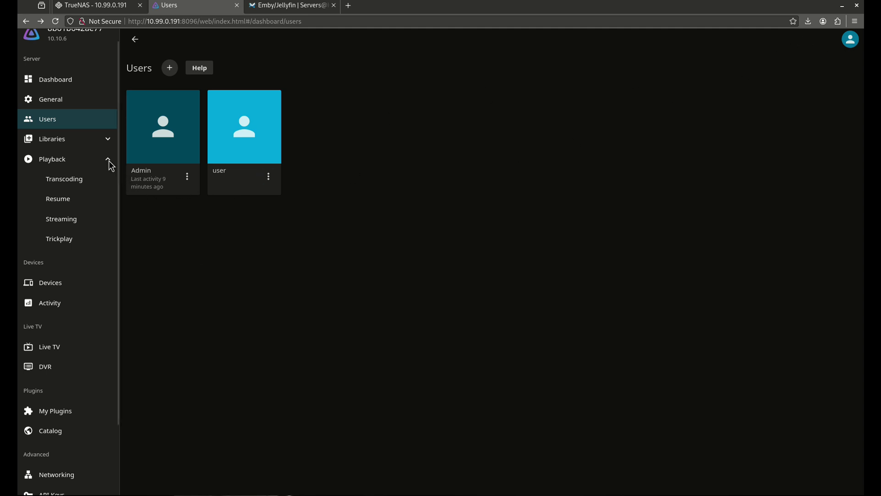
{"action": "left_click", "coordinate": [73, 290]}
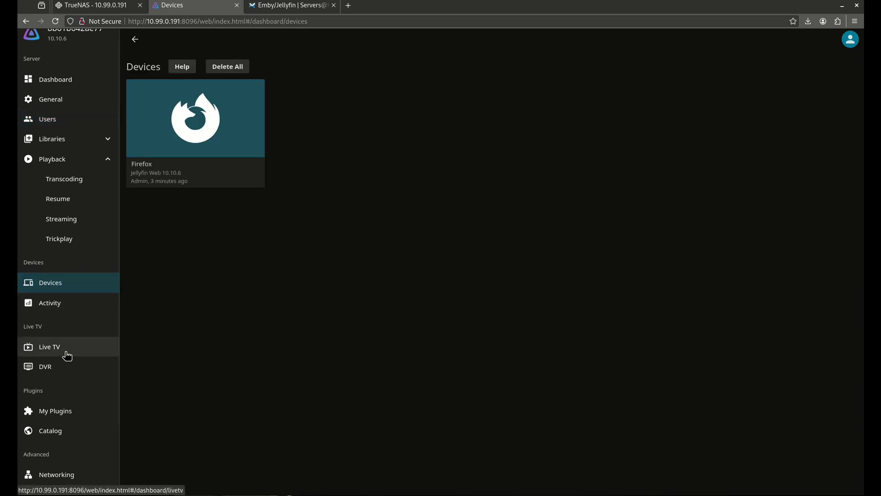
{"action": "scroll", "coordinate": [69, 363], "scroll_direction": "down", "scroll_amount": 2}
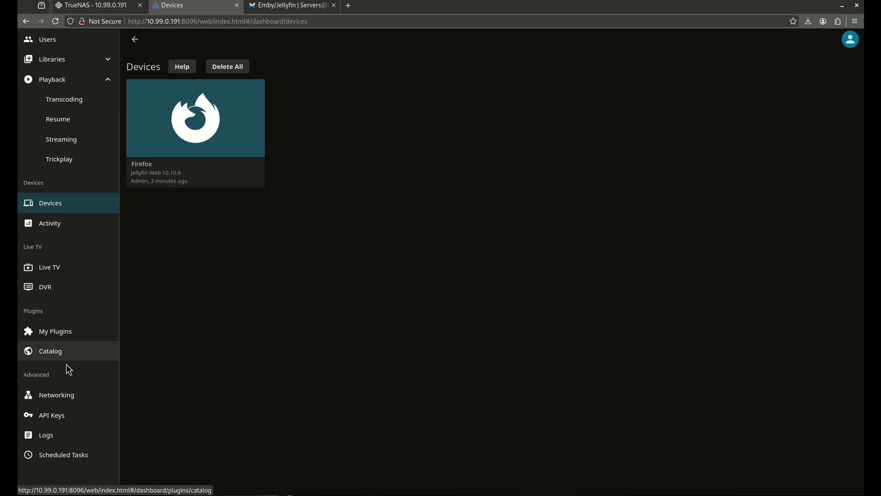
{"action": "left_click", "coordinate": [79, 397]}
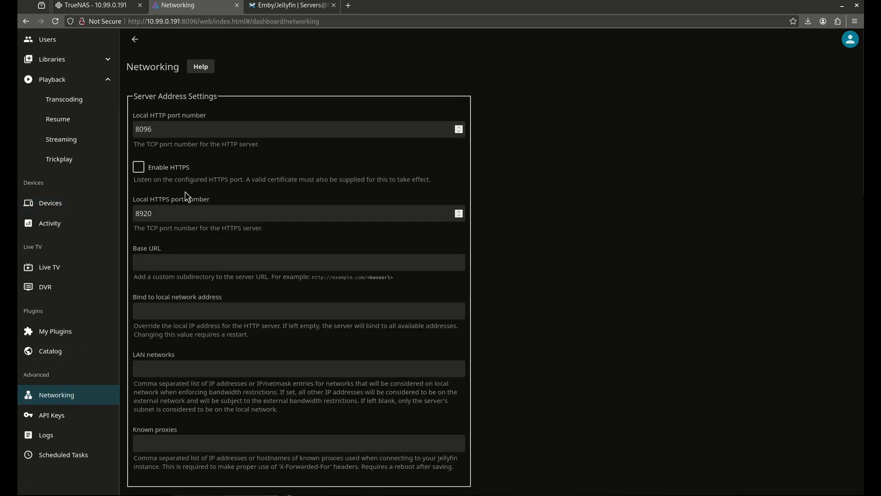
{"action": "scroll", "coordinate": [177, 166], "scroll_direction": "down", "scroll_amount": 10}
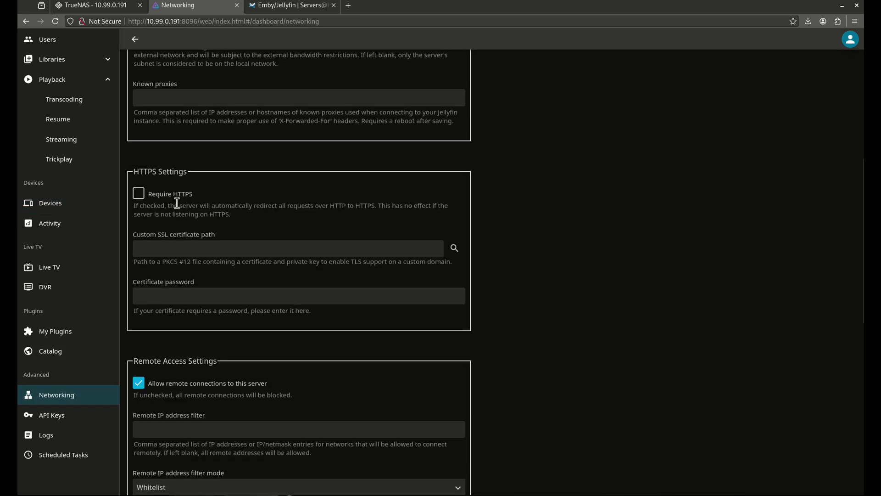
{"action": "scroll", "coordinate": [177, 200], "scroll_direction": "down", "scroll_amount": 5}
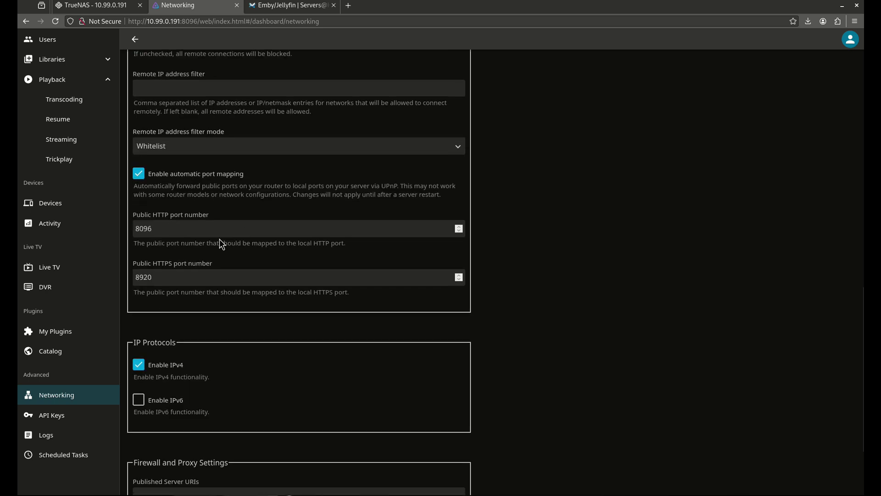
{"action": "scroll", "coordinate": [195, 241], "scroll_direction": "down", "scroll_amount": 3}
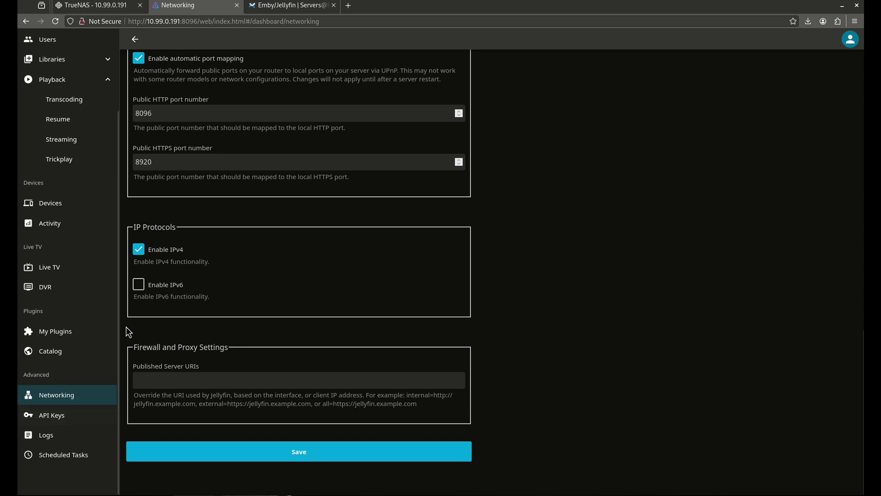
{"action": "left_click", "coordinate": [79, 444]}
{"action": "left_click", "coordinate": [87, 458]}
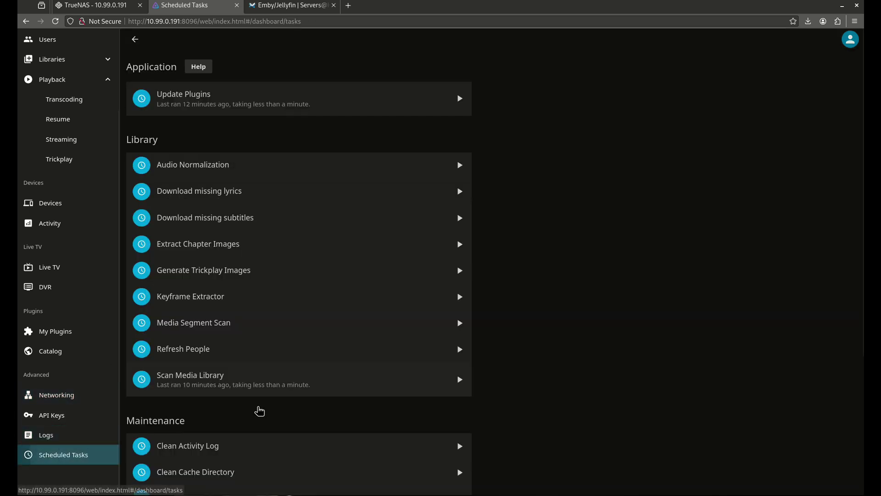
{"action": "scroll", "coordinate": [254, 263], "scroll_direction": "down", "scroll_amount": 4}
{"action": "scroll", "coordinate": [269, 294], "scroll_direction": "up", "scroll_amount": 4}
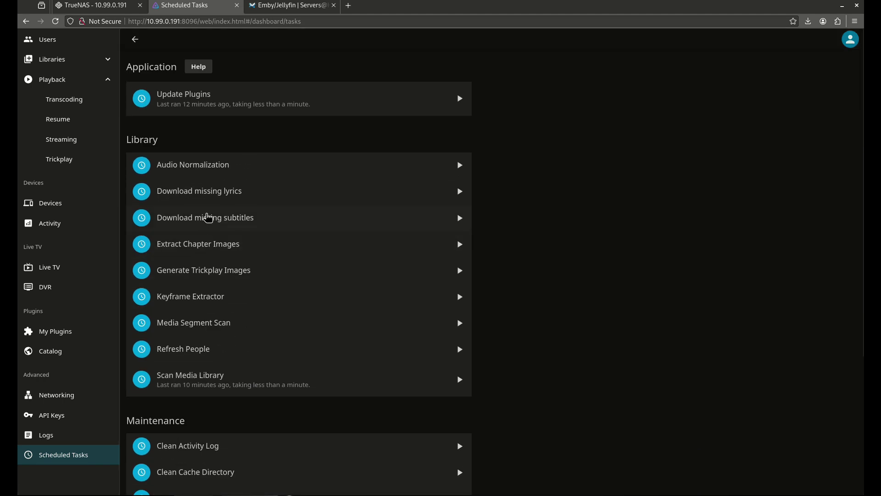
{"action": "left_click", "coordinate": [41, 42]}
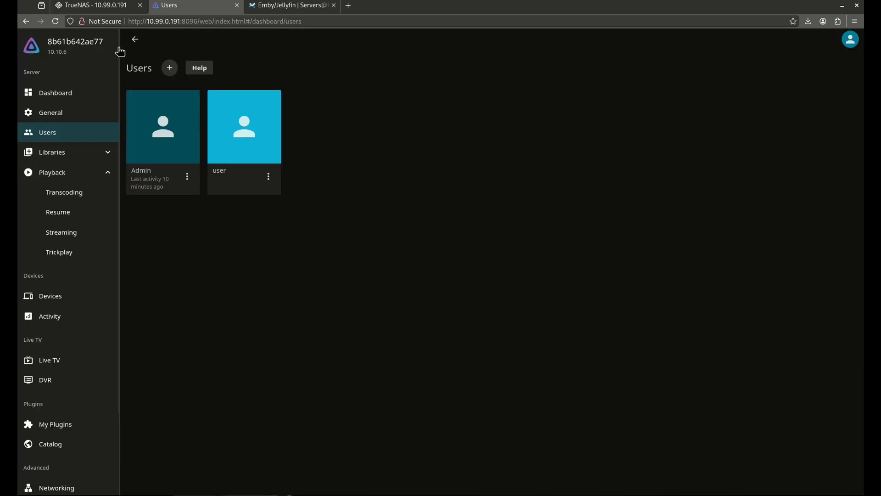
- Open the Dashboard overview, then return to the Jellyfin home page
{"action": "left_click", "coordinate": [69, 94]}
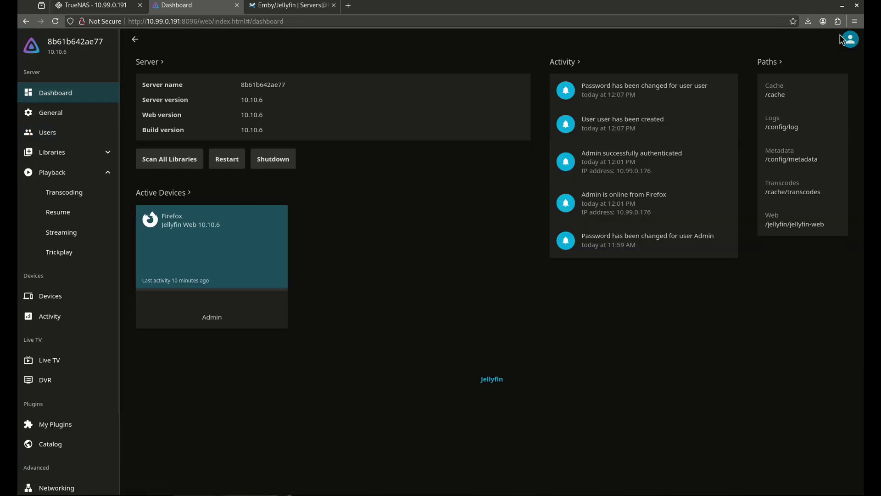
{"action": "left_click", "coordinate": [141, 45]}
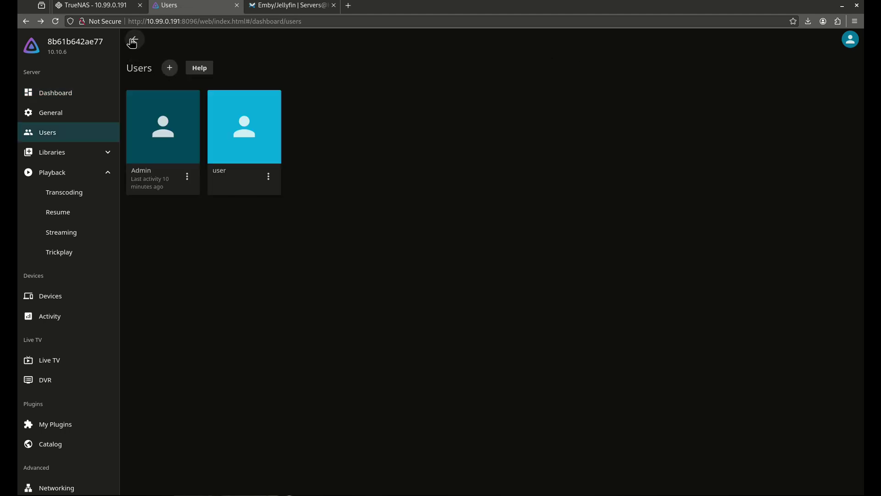